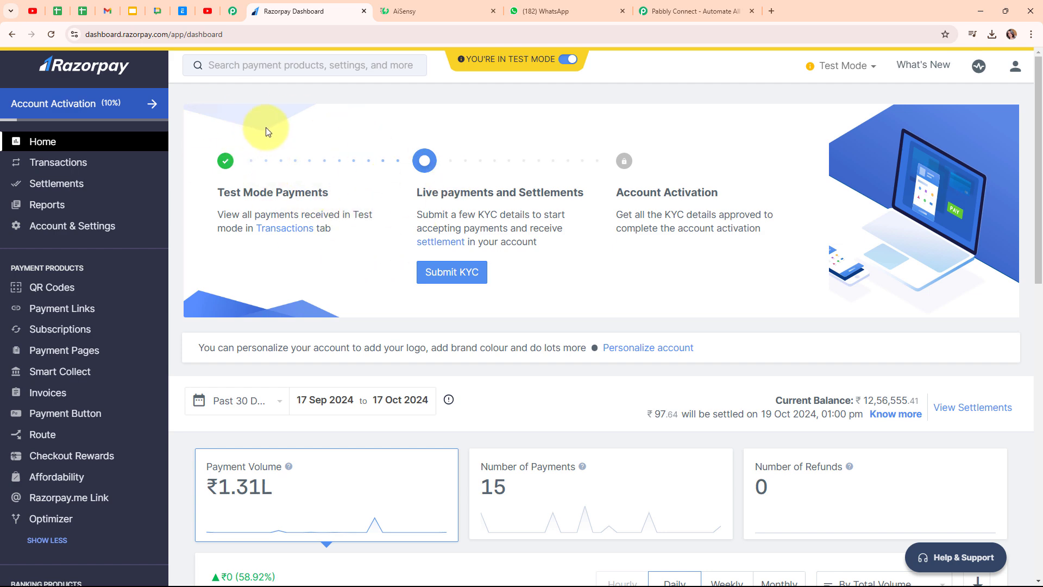
# - Look at the template messages in AiSensy and switch to the Pabbly Connect website
pyautogui.click(410, 7)
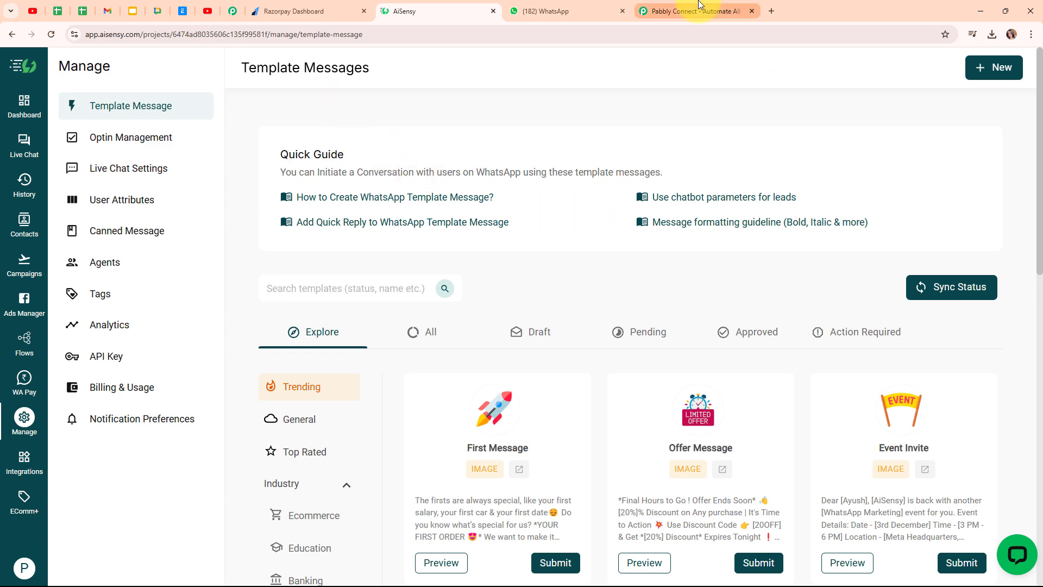
pyautogui.click(699, 6)
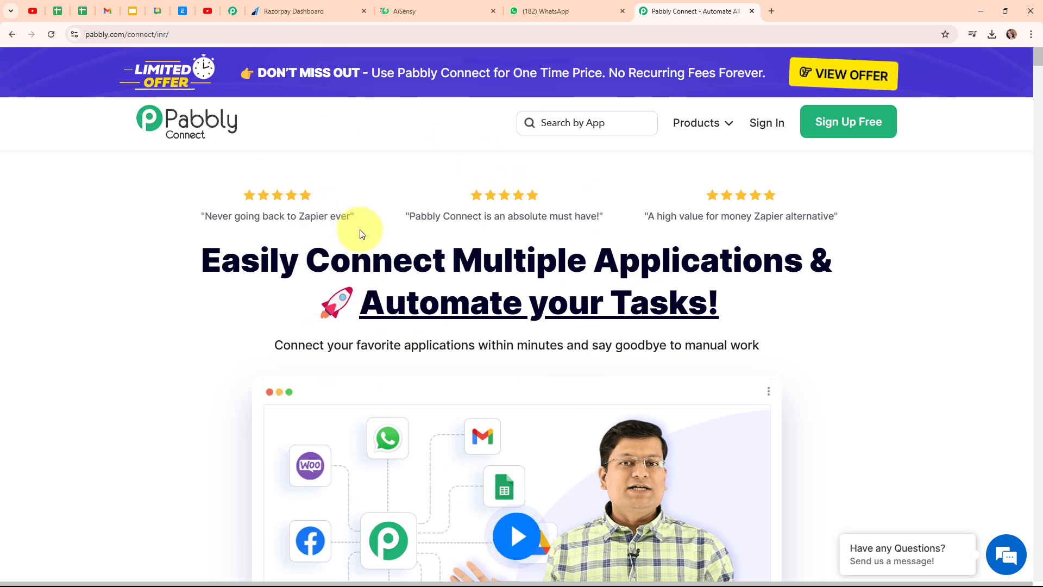
pyautogui.click(194, 36)
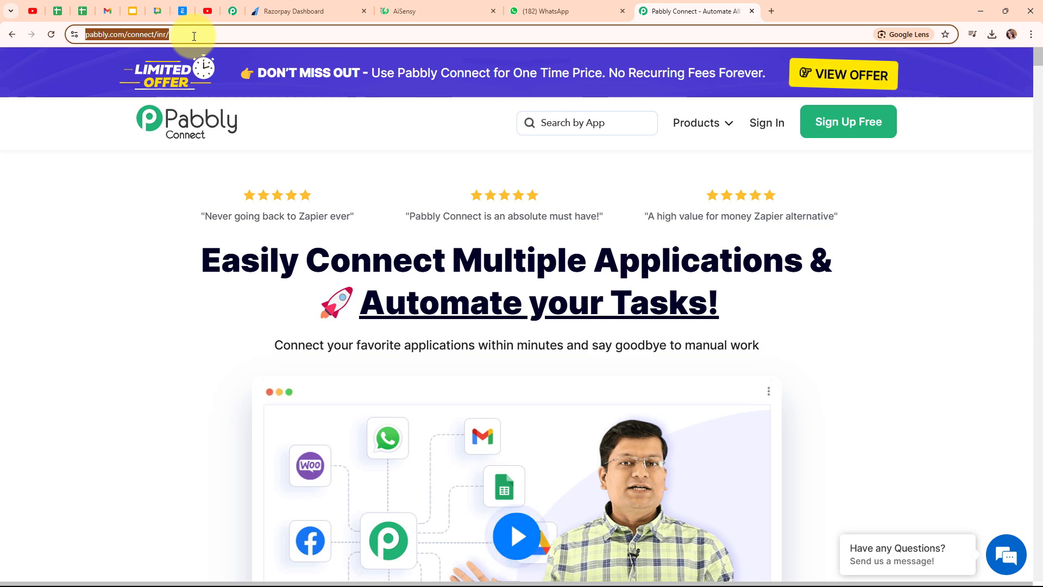
pyautogui.click(297, 167)
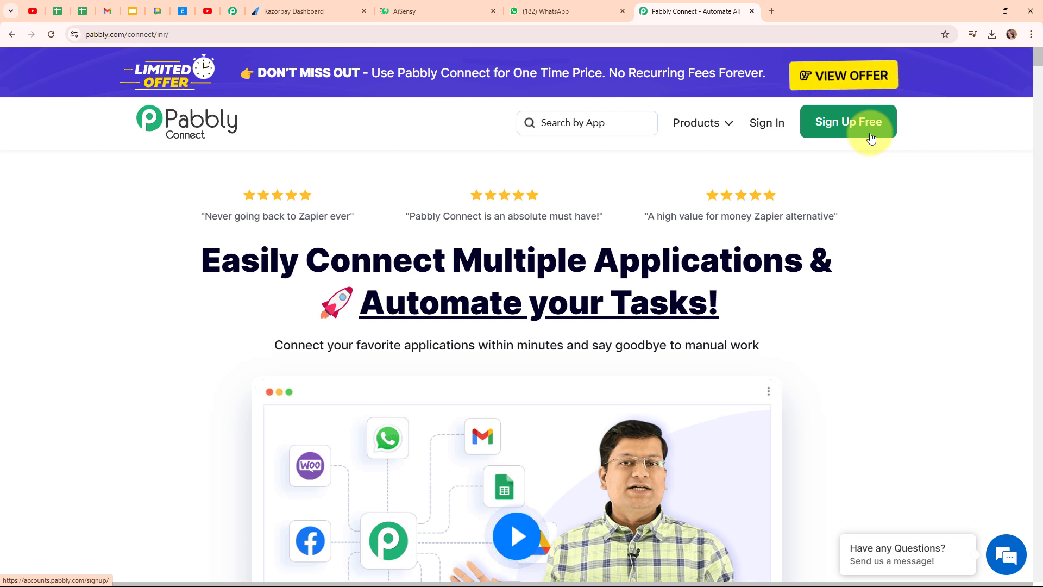
# - Sign in to Pabbly and access Pabbly Connect from the overview of all Pabbly apps
pyautogui.click(765, 124)
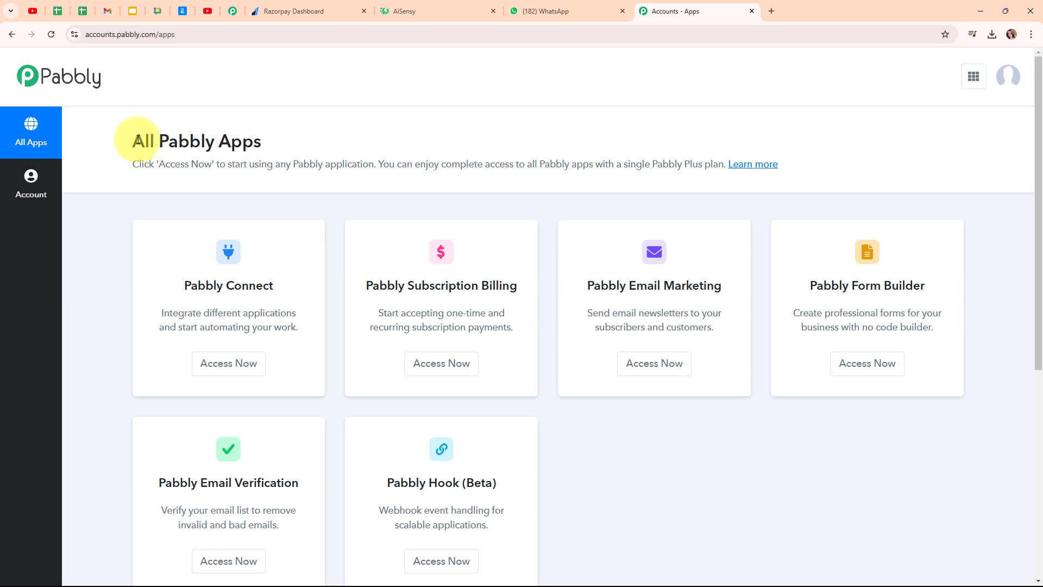
pyautogui.moveTo(139, 140); pyautogui.dragTo(280, 141)
pyautogui.click(374, 129)
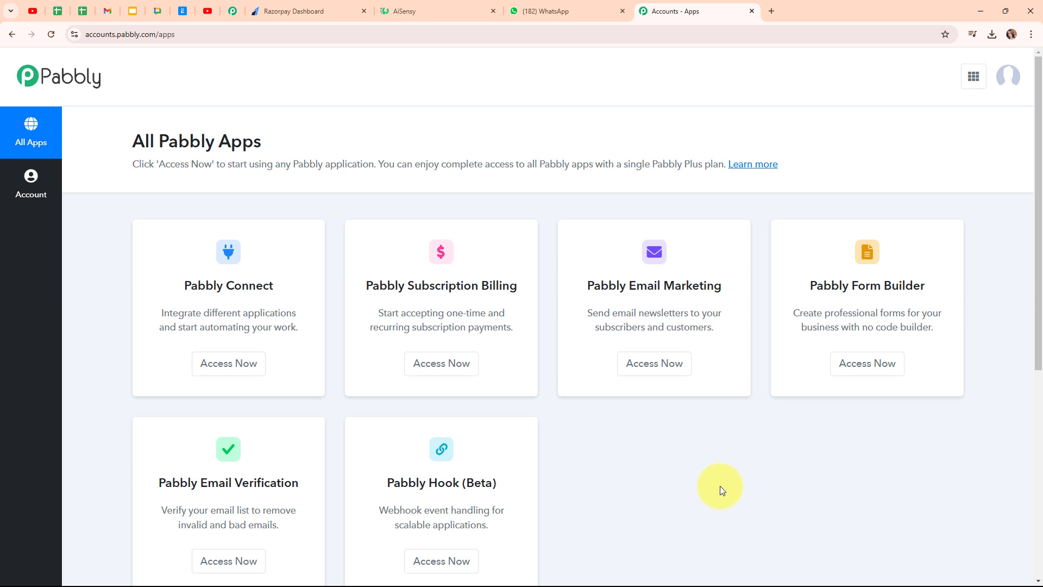
pyautogui.click(239, 369)
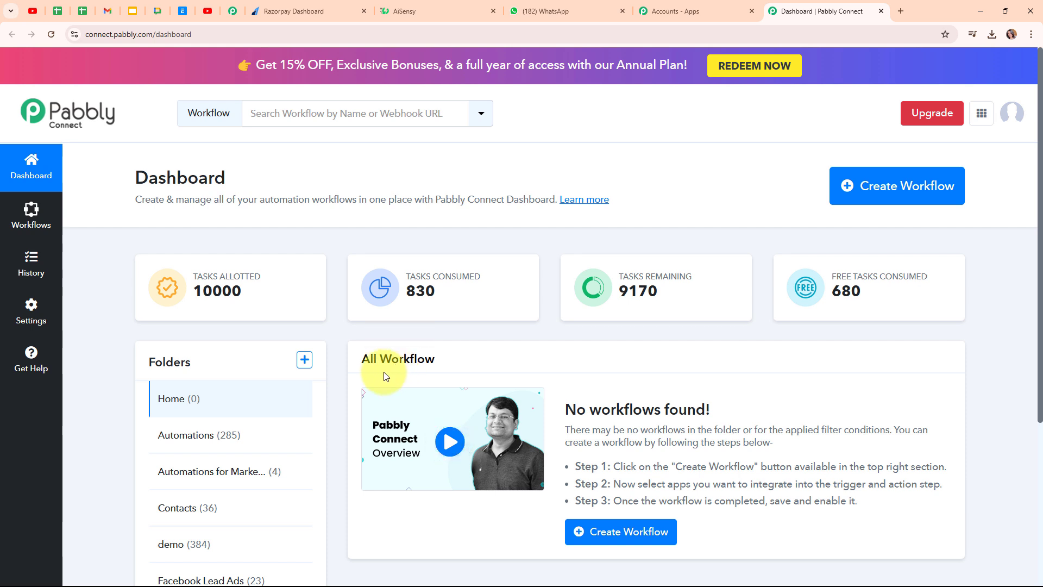
# - Set up a new workflow named "Send Paid Razorpay Invoice Details to Customer on Email and WhatsApp" in the Automations folder
pyautogui.click(917, 197)
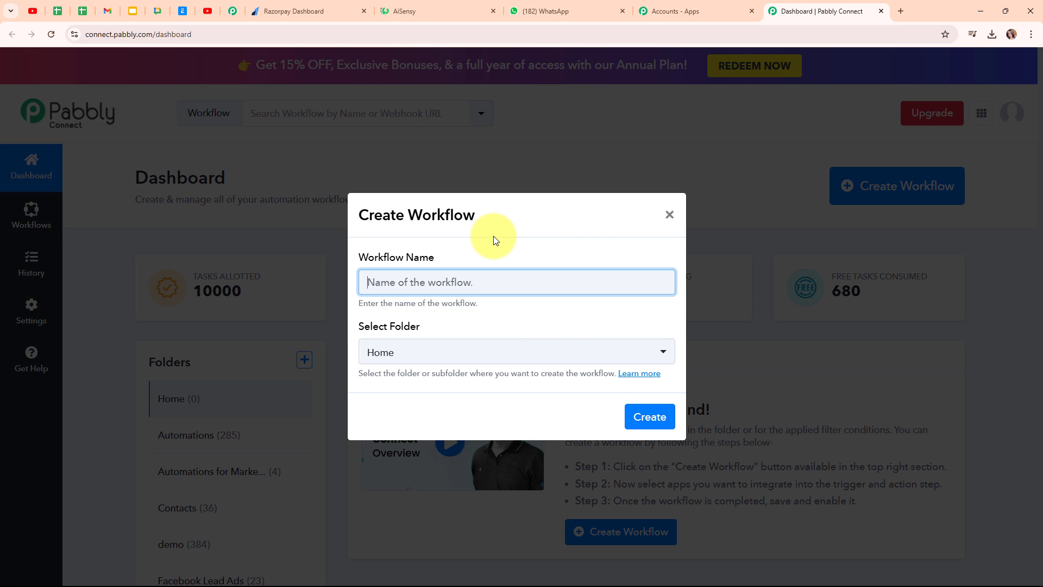
pyautogui.write('Send Razorpay Invoice Details to Customer on Email and WhatsApp')
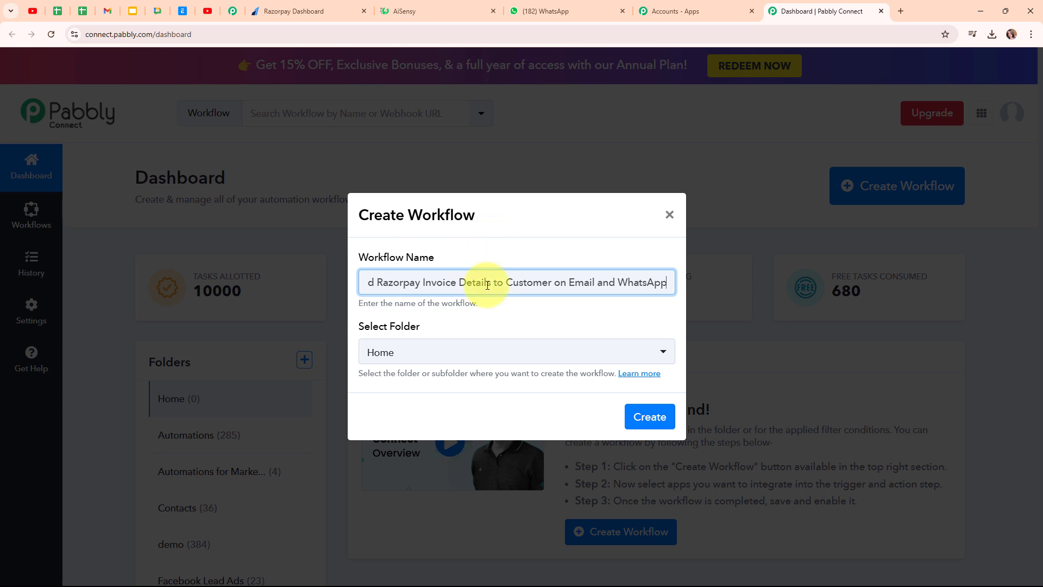
pyautogui.click(485, 345)
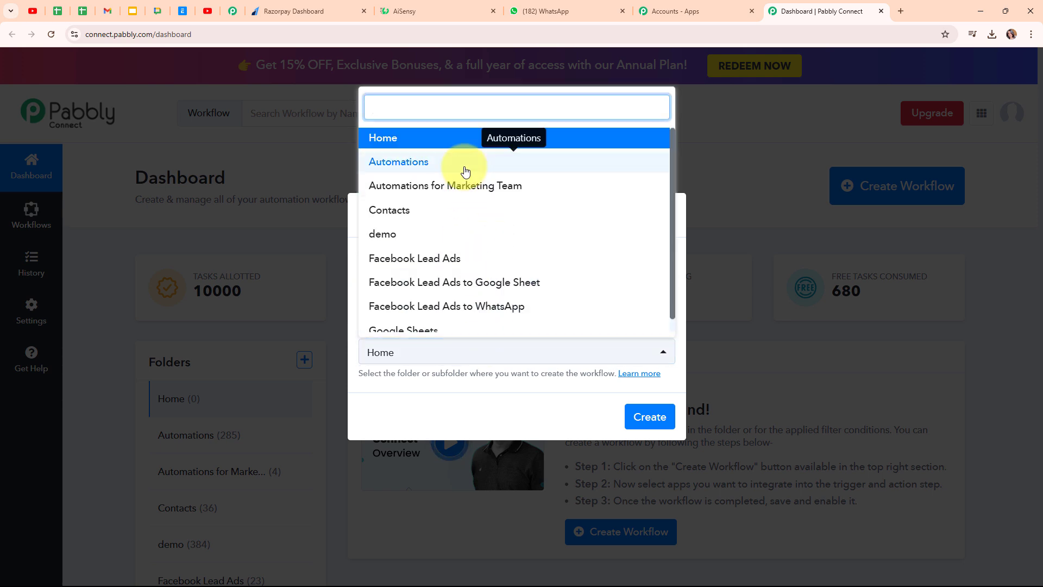
pyautogui.click(465, 168)
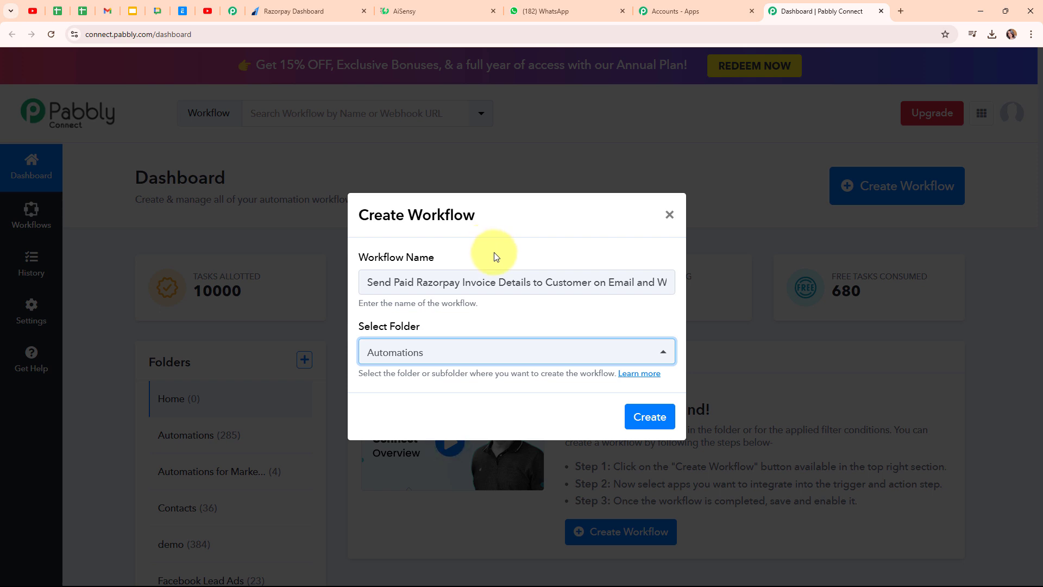
# - Look through the forum help page about workflow folders and return to the workflow dialog
pyautogui.click(653, 376)
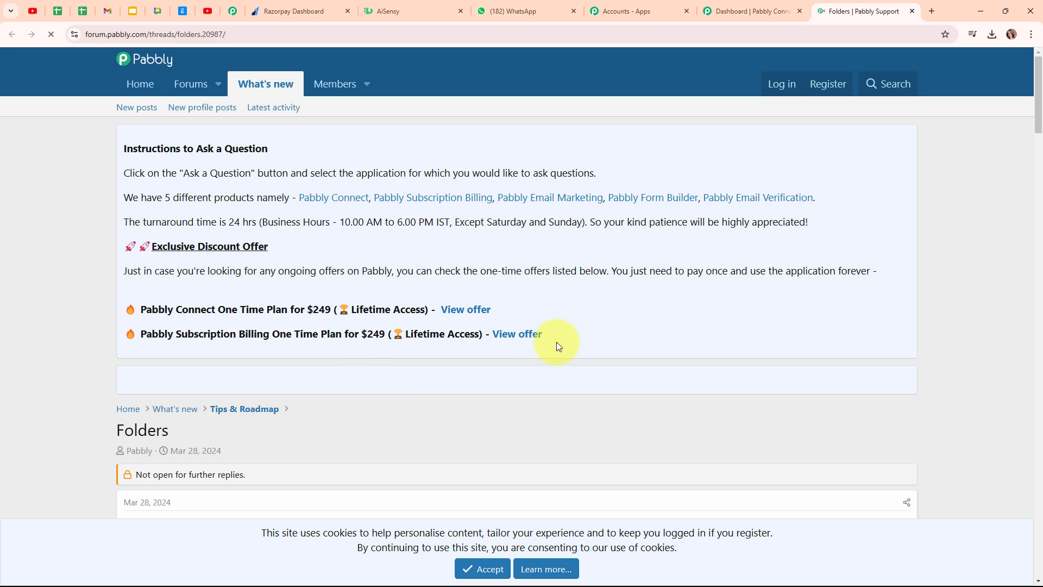
pyautogui.scroll(-3, 556, 346)
pyautogui.scroll(-6, 556, 346)
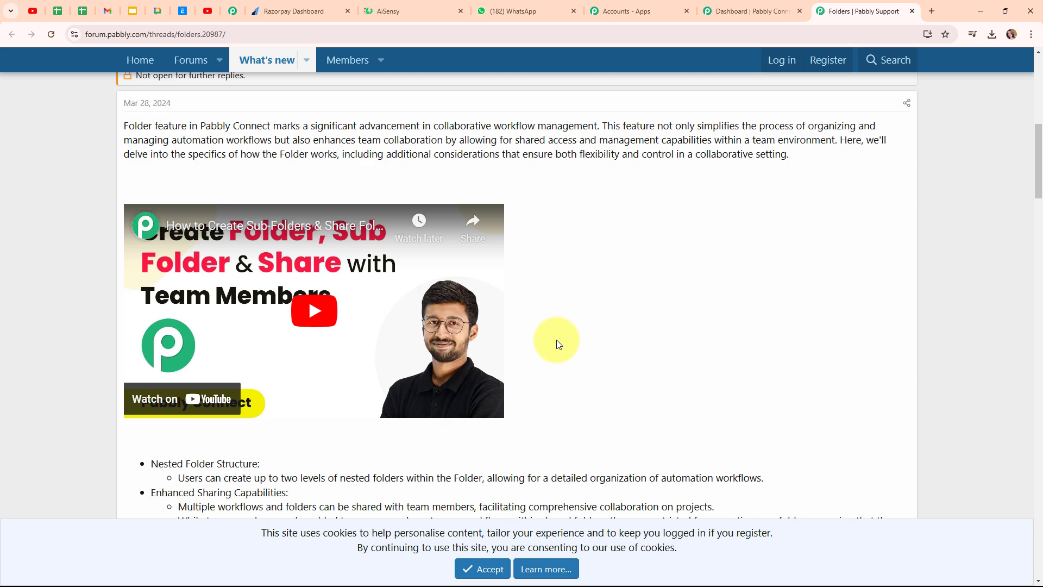
pyautogui.click(912, 12)
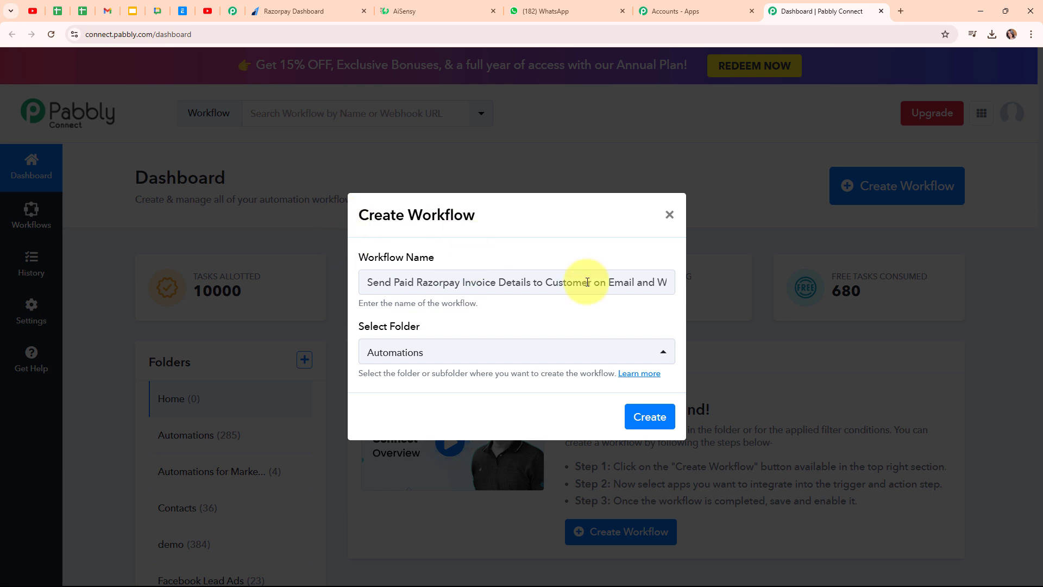
# - Create the workflow and collapse its trigger section to show the trigger and action steps
pyautogui.click(646, 418)
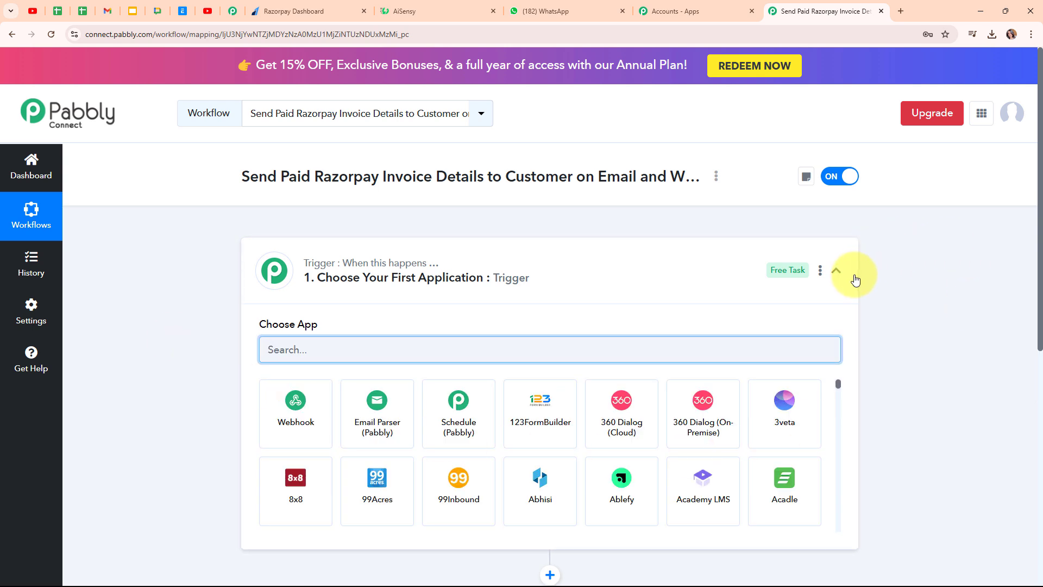
pyautogui.click(854, 276)
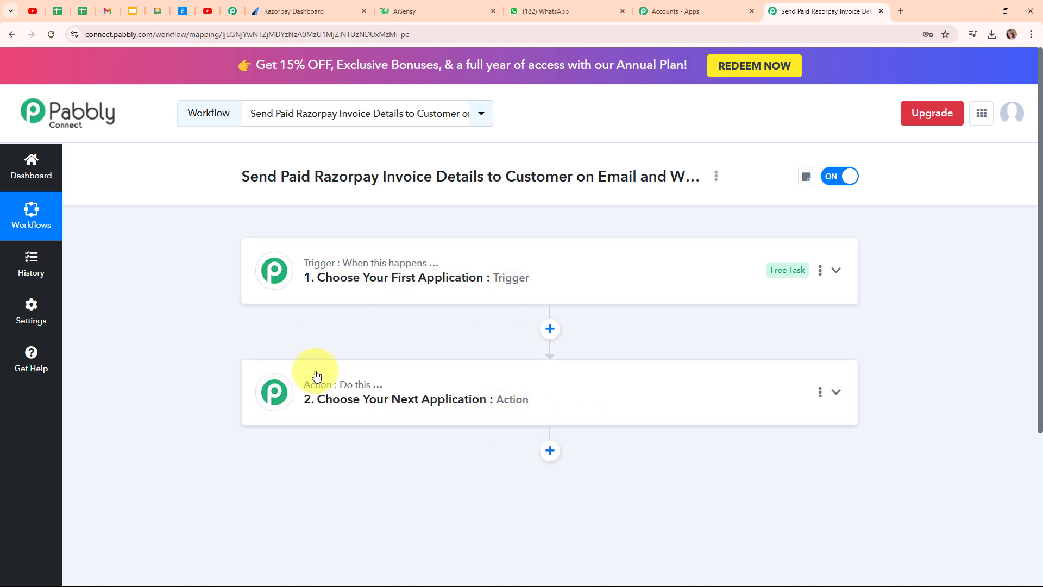
# - Set the workflow's trigger to the Razorpay app with the Invoice Paid event
pyautogui.click(711, 270)
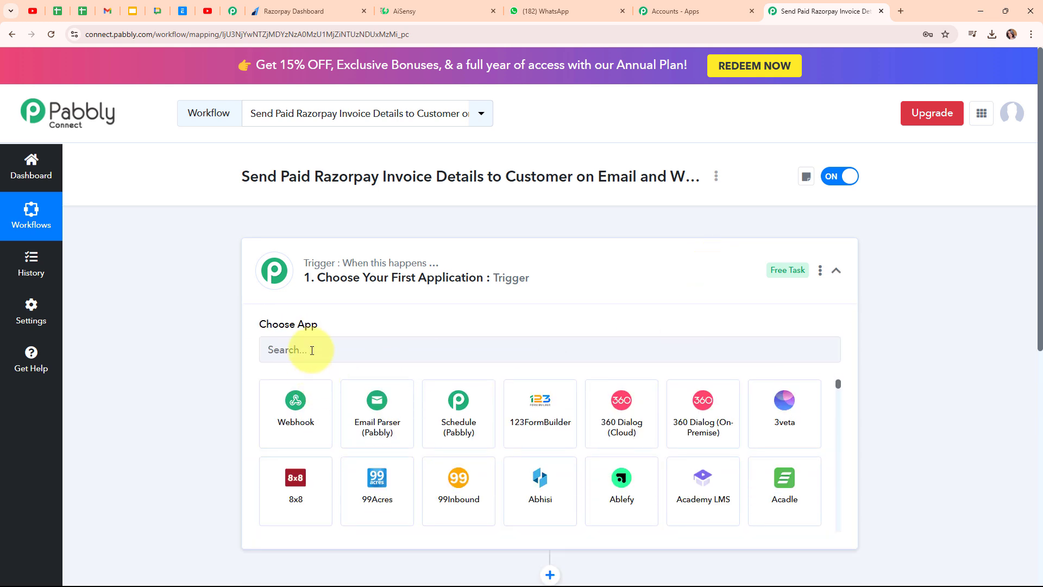
pyautogui.click(312, 350)
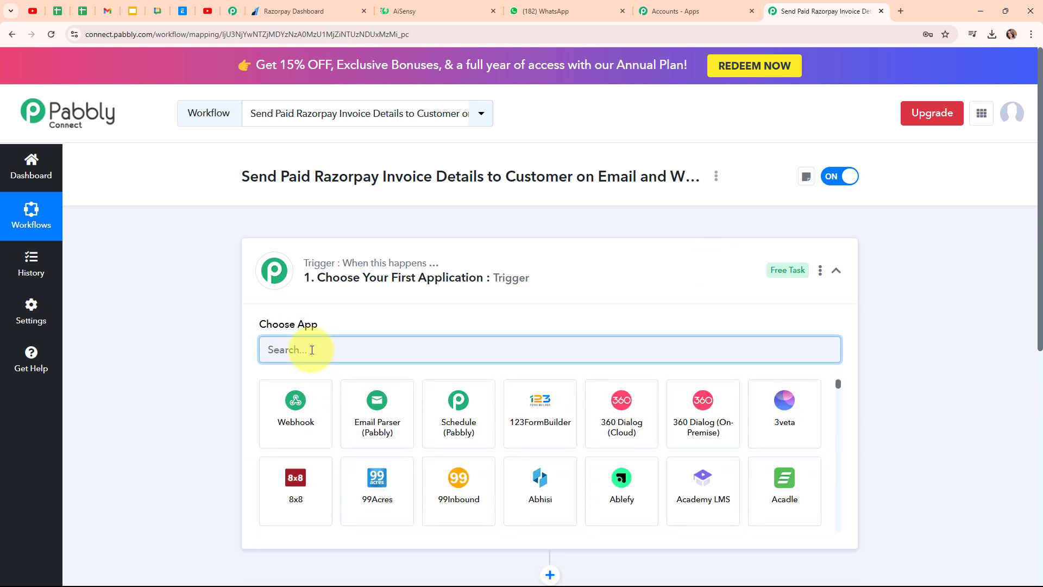
pyautogui.write('raz')
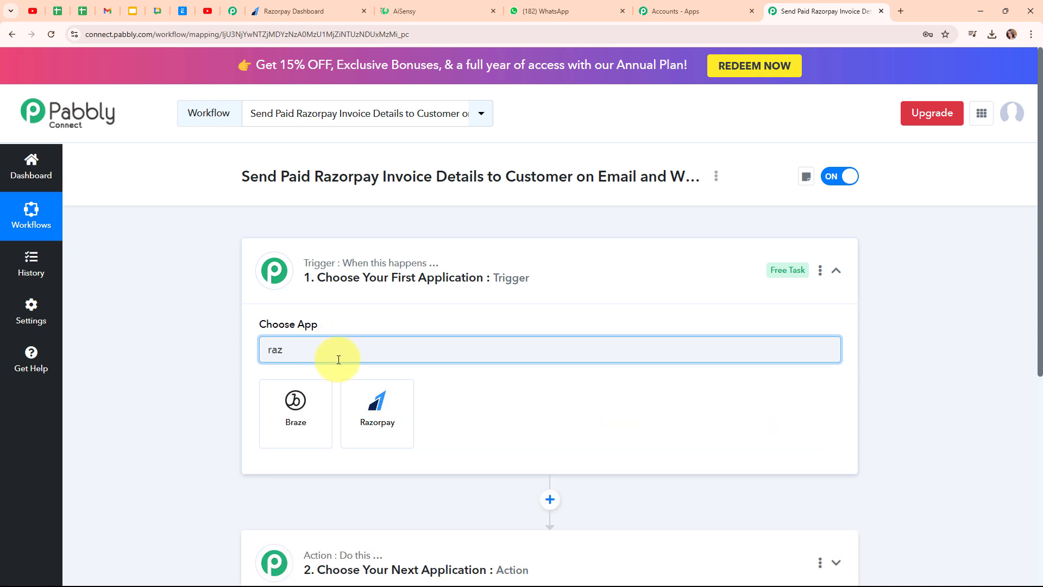
pyautogui.click(369, 400)
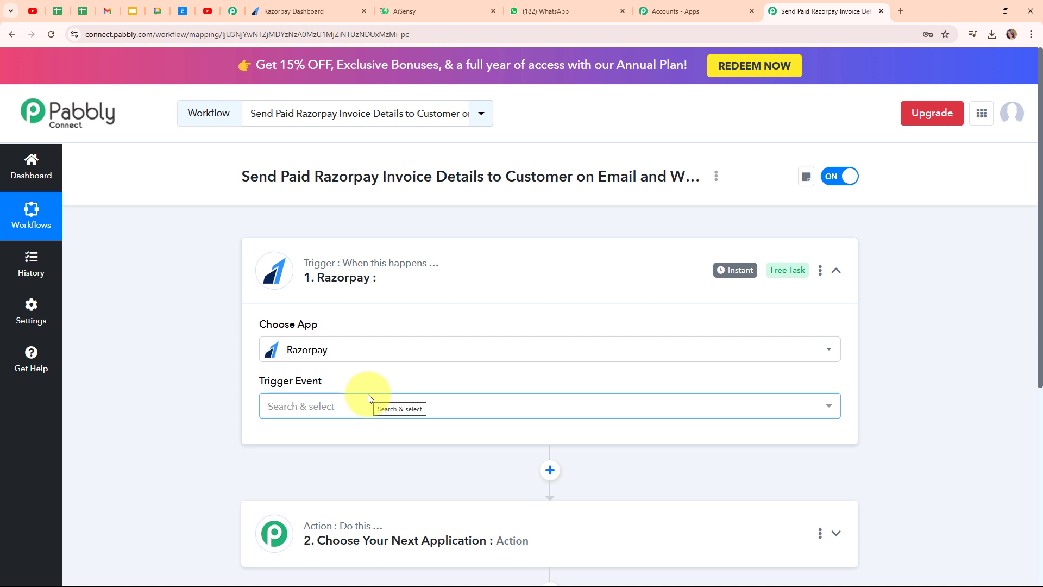
pyautogui.click(320, 411)
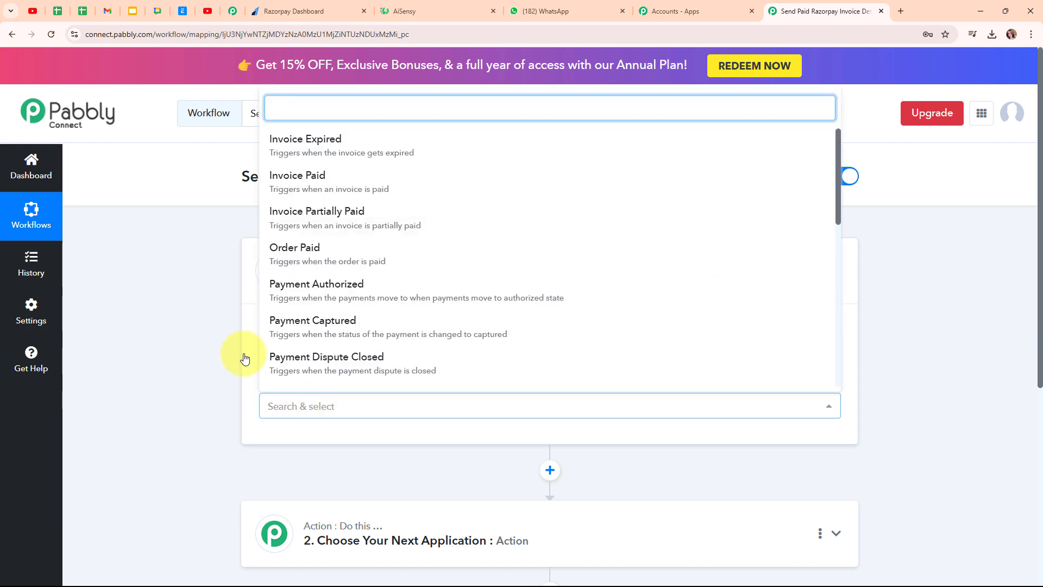
pyautogui.click(369, 181)
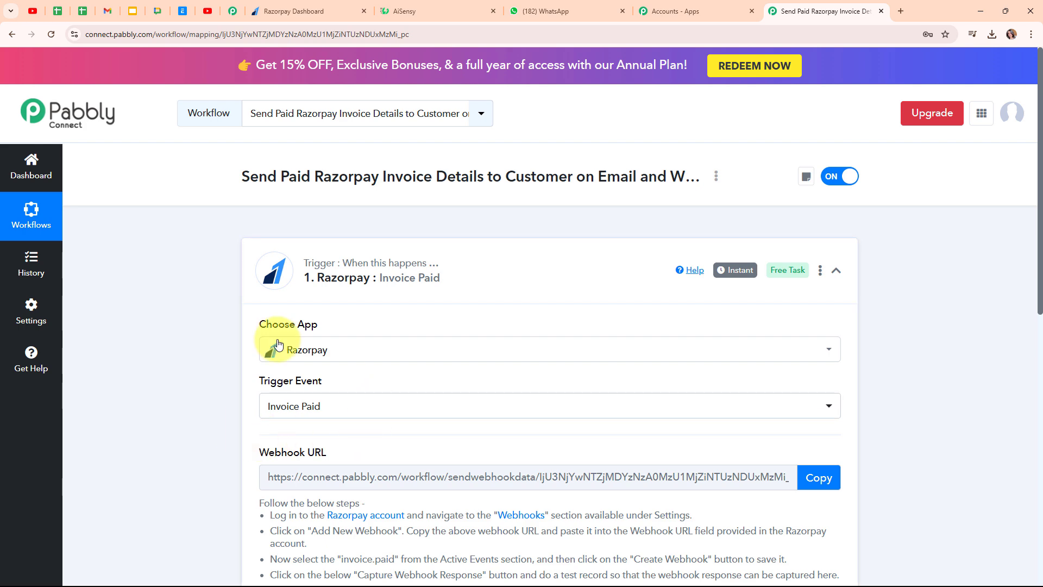
# - Read the Razorpay webhook setup instructions in the trigger and copy its webhook URL
pyautogui.scroll(-4, 460, 402)
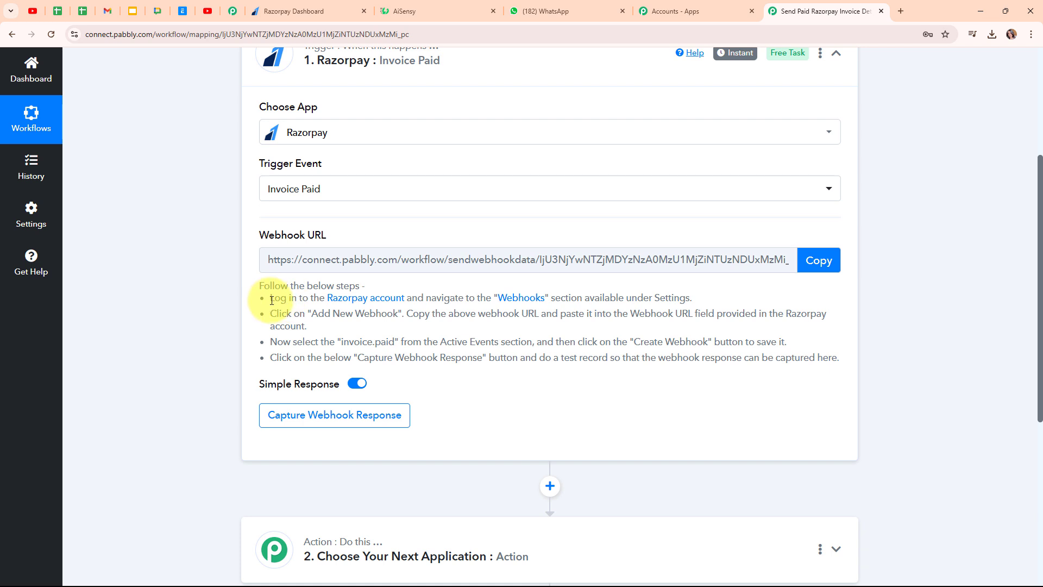
pyautogui.moveTo(271, 299); pyautogui.dragTo(849, 373)
pyautogui.click(740, 389)
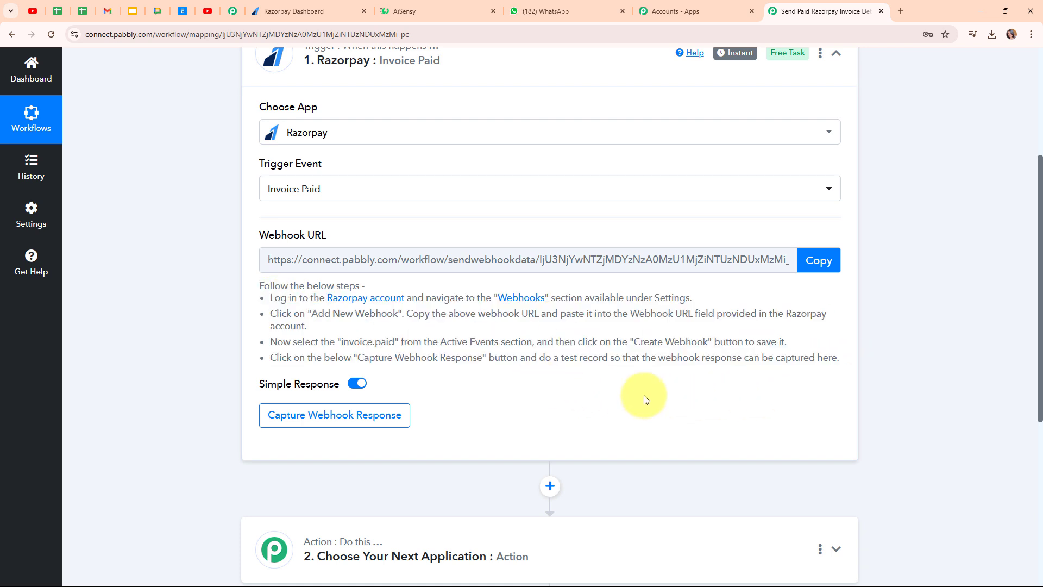
pyautogui.click(829, 266)
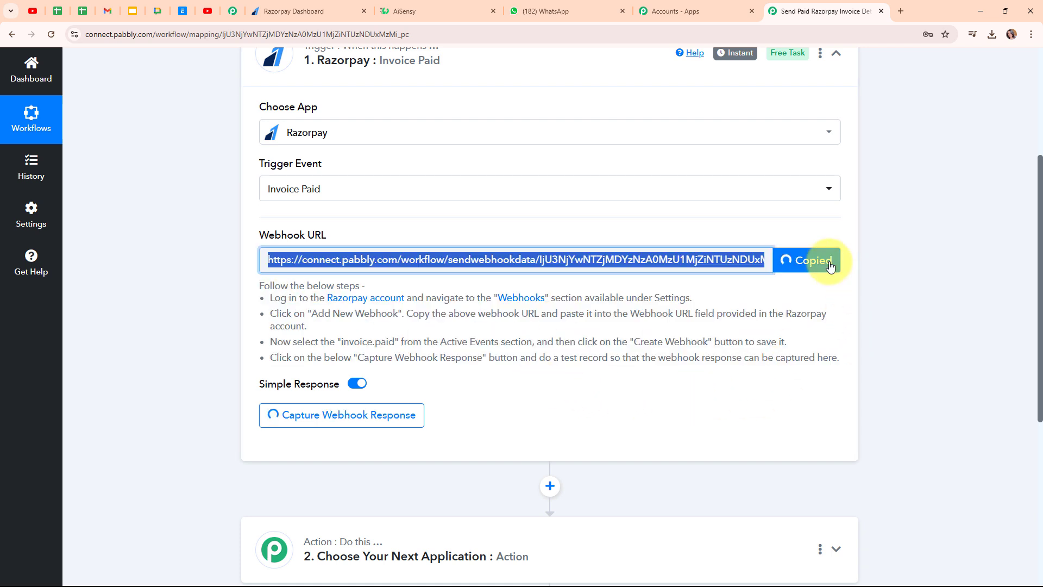
# - Switch to the Razorpay dashboard and start adding a new webhook in the account's webhook settings
pyautogui.click(281, 5)
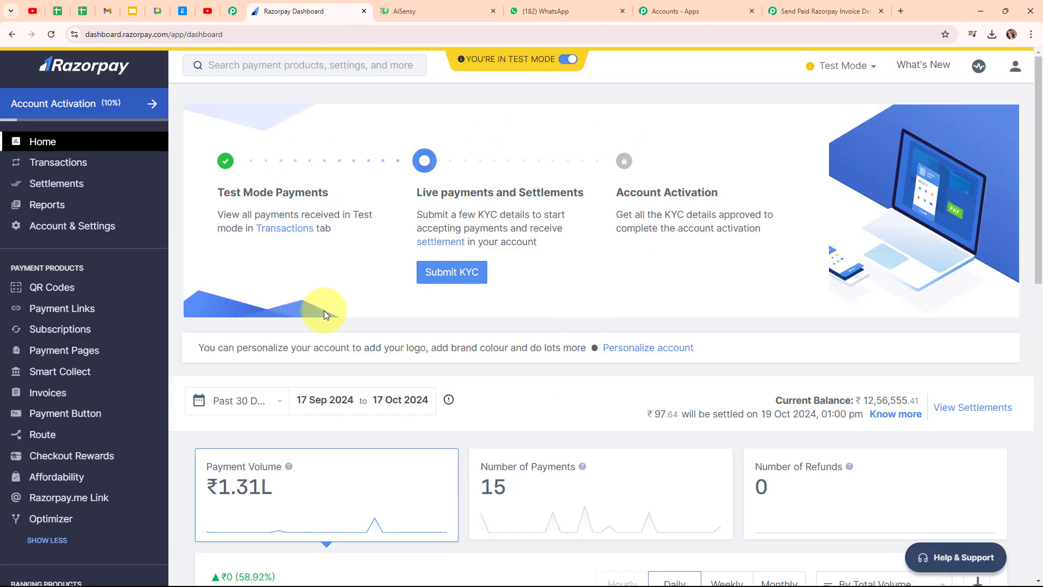
pyautogui.click(71, 238)
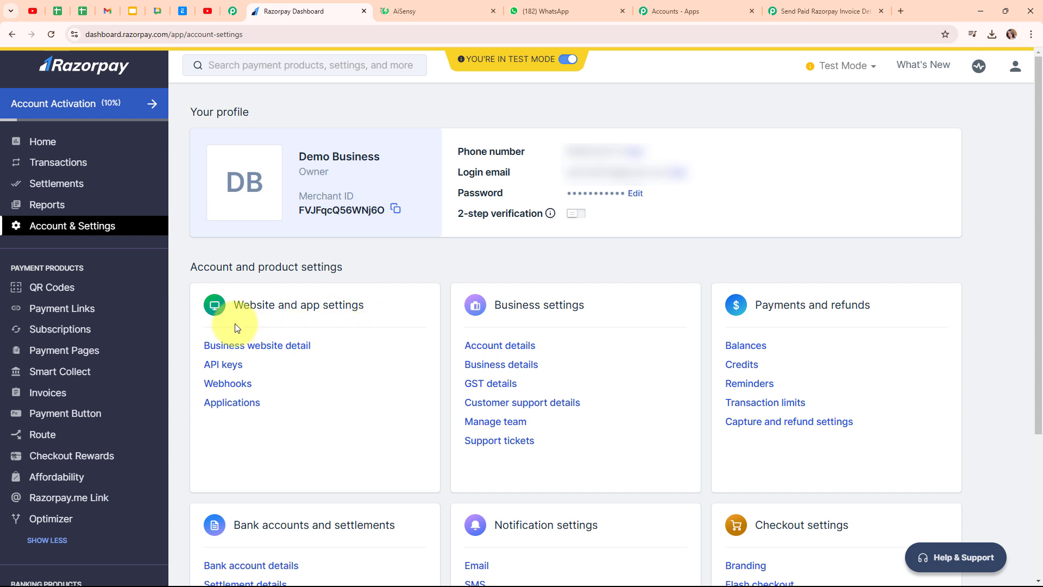
pyautogui.click(230, 385)
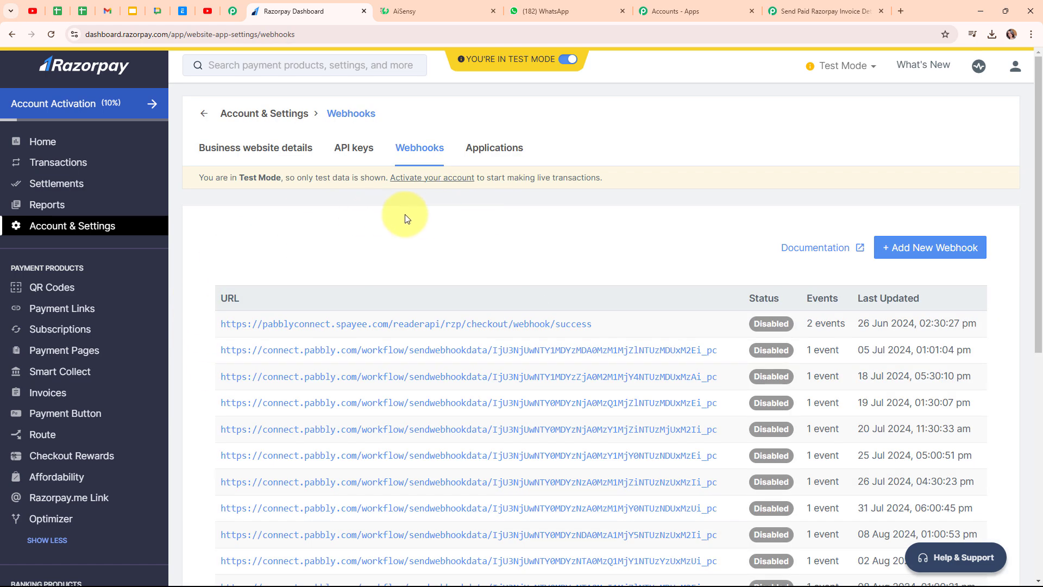
pyautogui.click(902, 255)
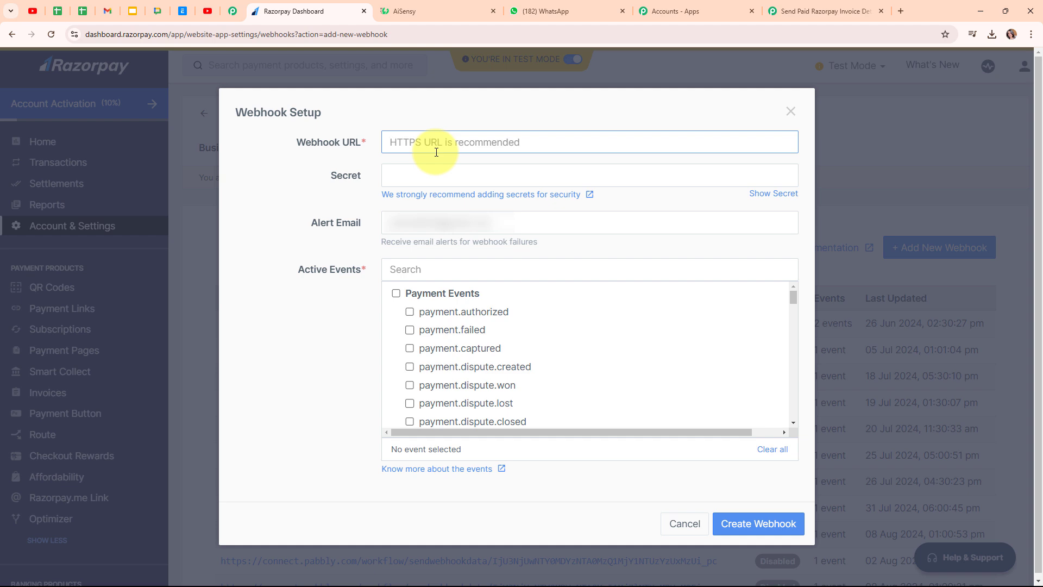
# - Create the Razorpay webhook with the copied Pabbly webhook URL and the invoice.paid event active
pyautogui.hotkey('ctrl', 'v')
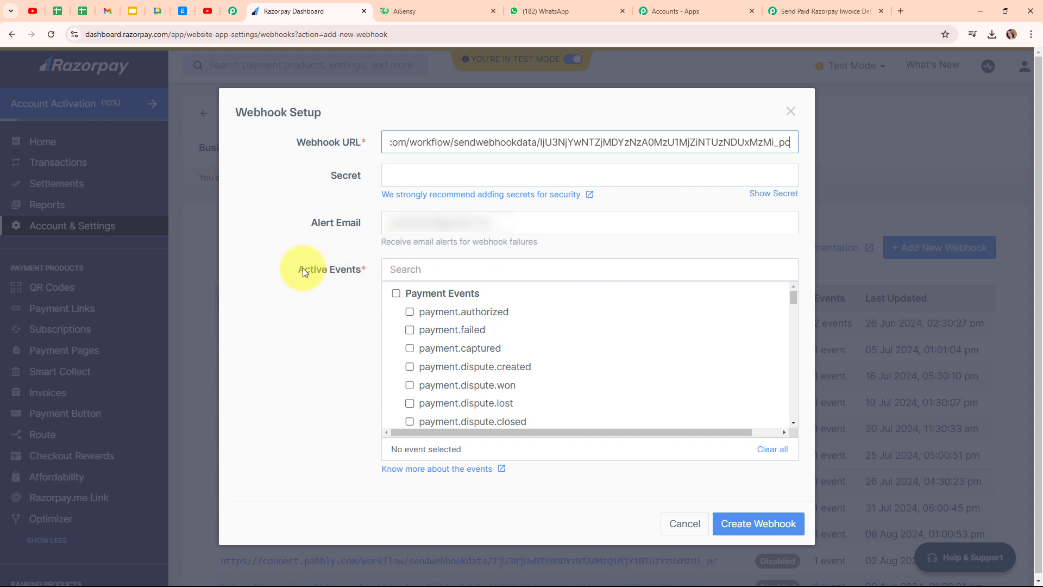
pyautogui.scroll(-3, 558, 302)
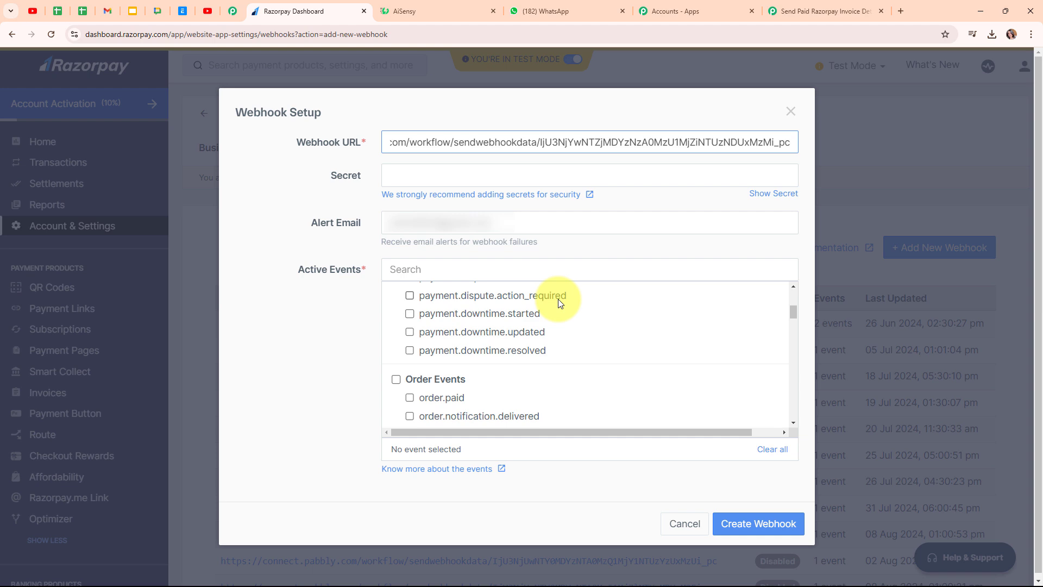
pyautogui.scroll(-2, 558, 301)
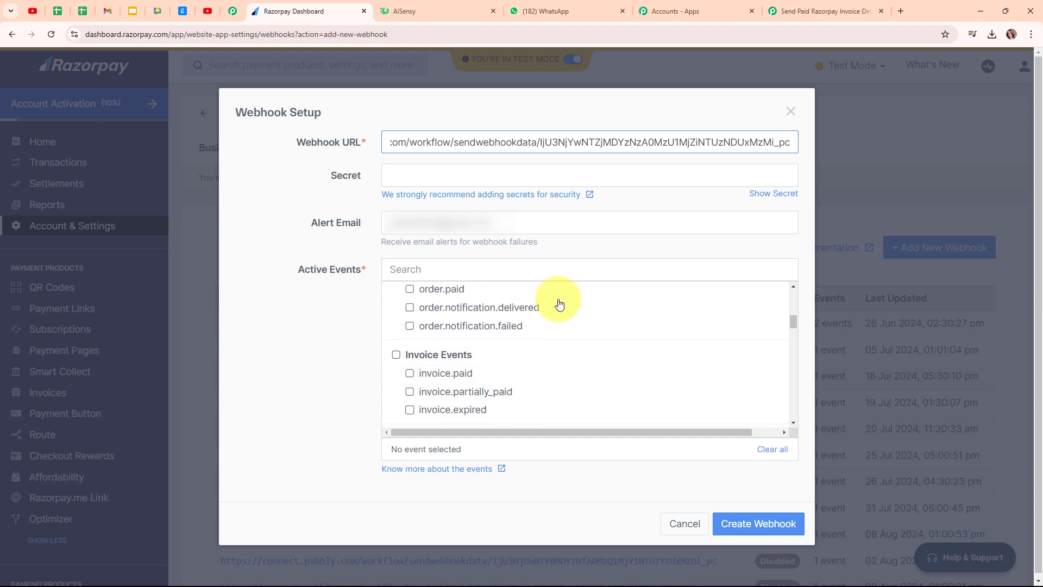
pyautogui.scroll(-1, 559, 304)
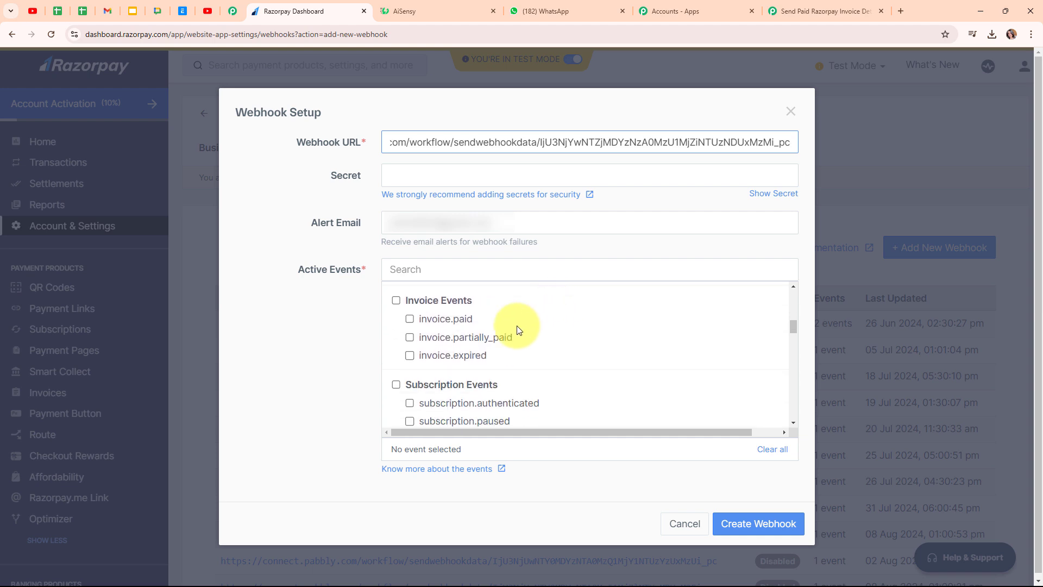
pyautogui.click(411, 320)
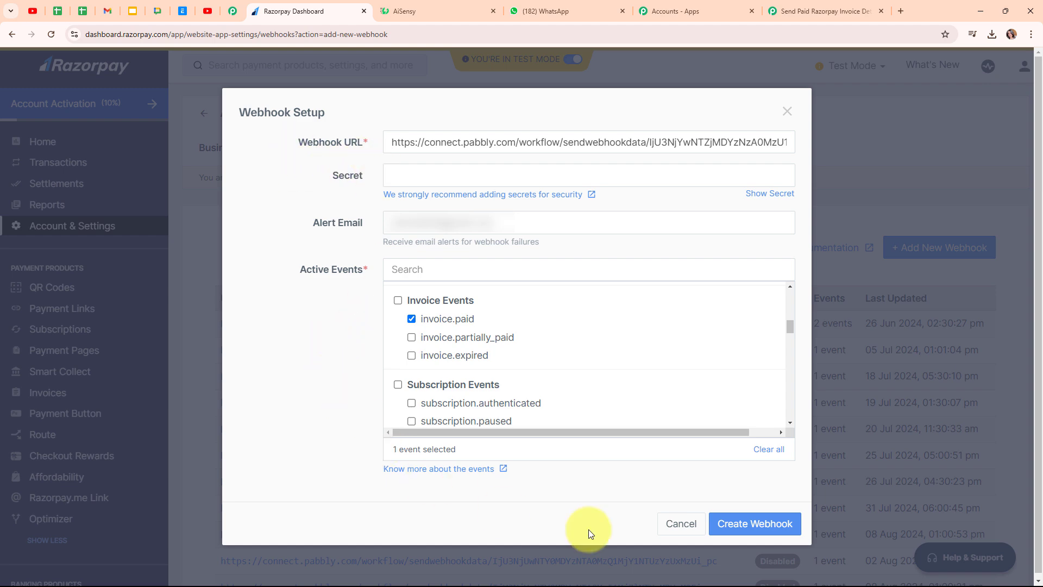
pyautogui.click(753, 529)
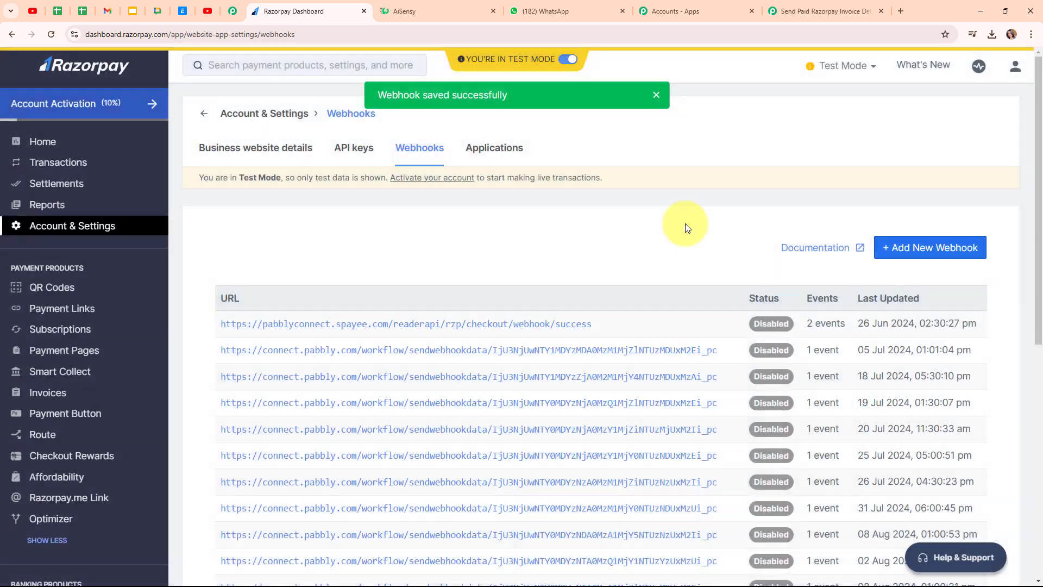
# - Check the newly added webhook in the Razorpay list and the trigger's webhook response capture in Pabbly Connect
pyautogui.scroll(-10, 683, 325)
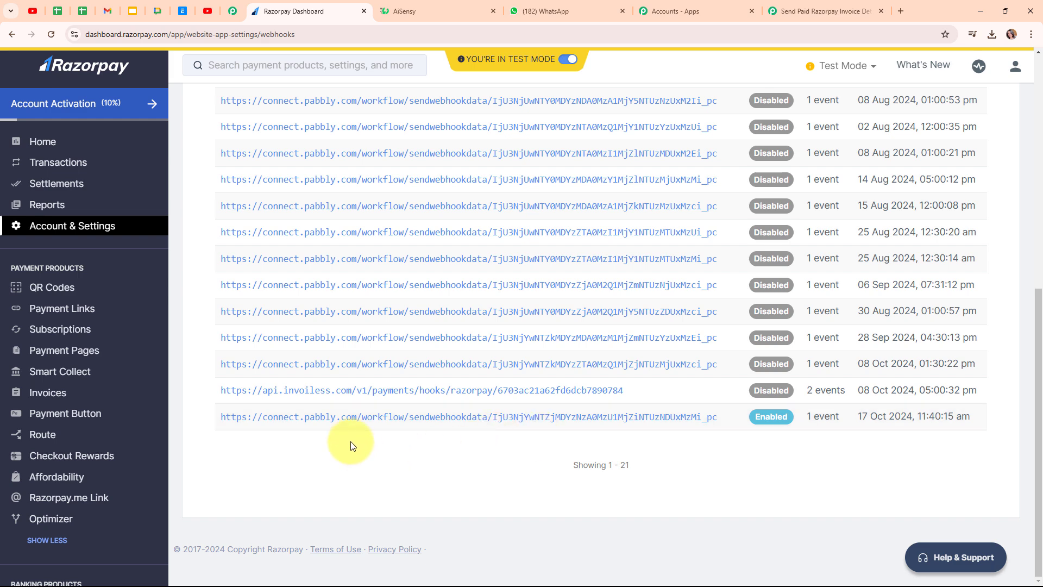
pyautogui.click(826, 11)
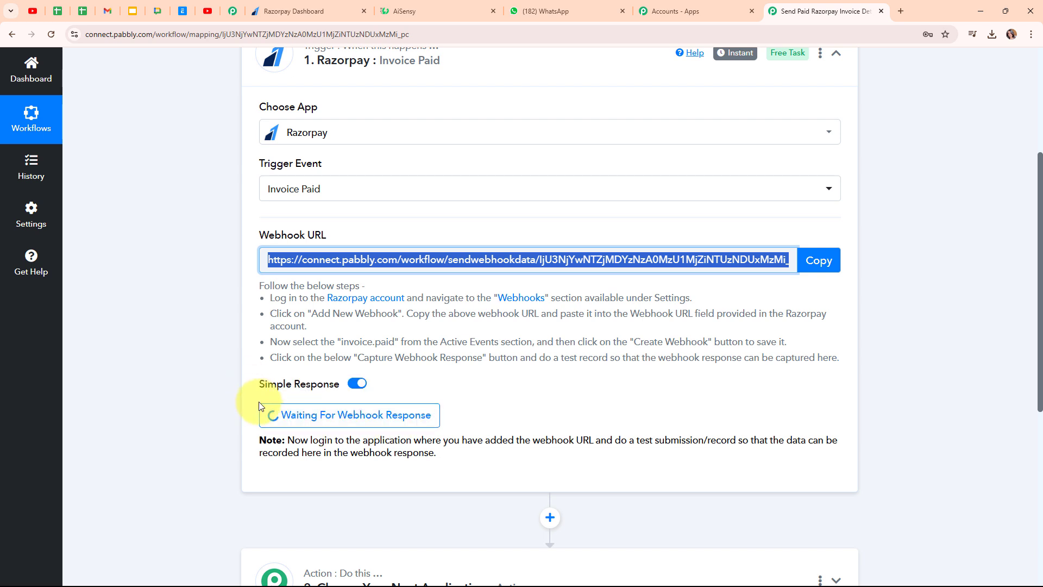
pyautogui.click(296, 9)
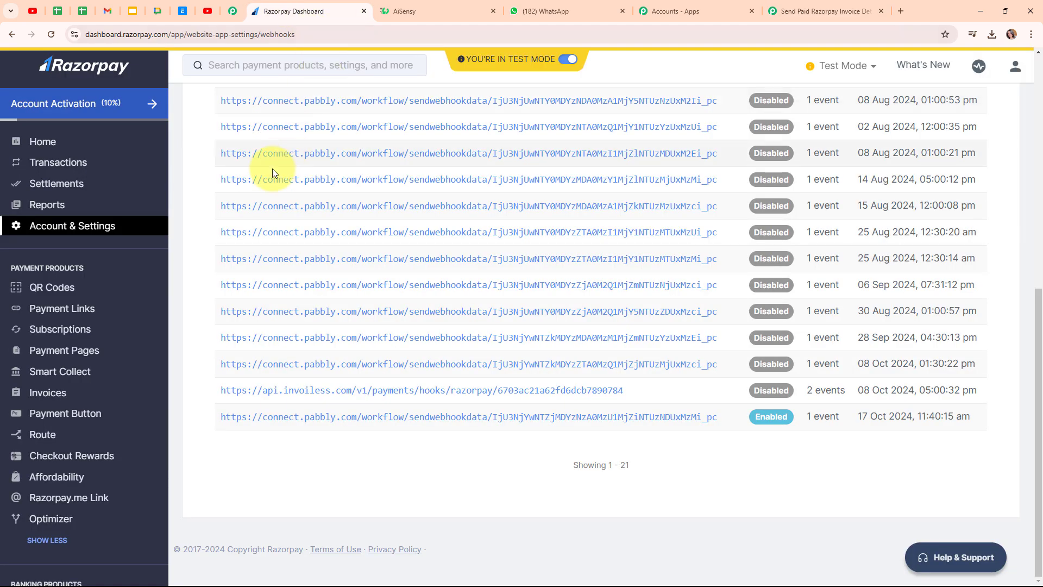
# - Start creating a new test invoice in Razorpay
pyautogui.click(45, 400)
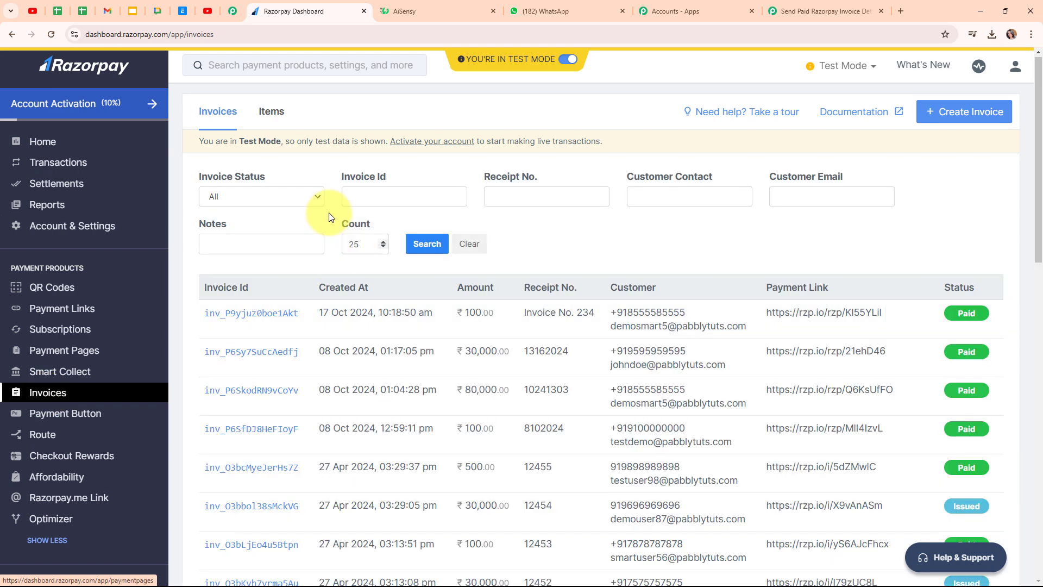
pyautogui.click(426, 244)
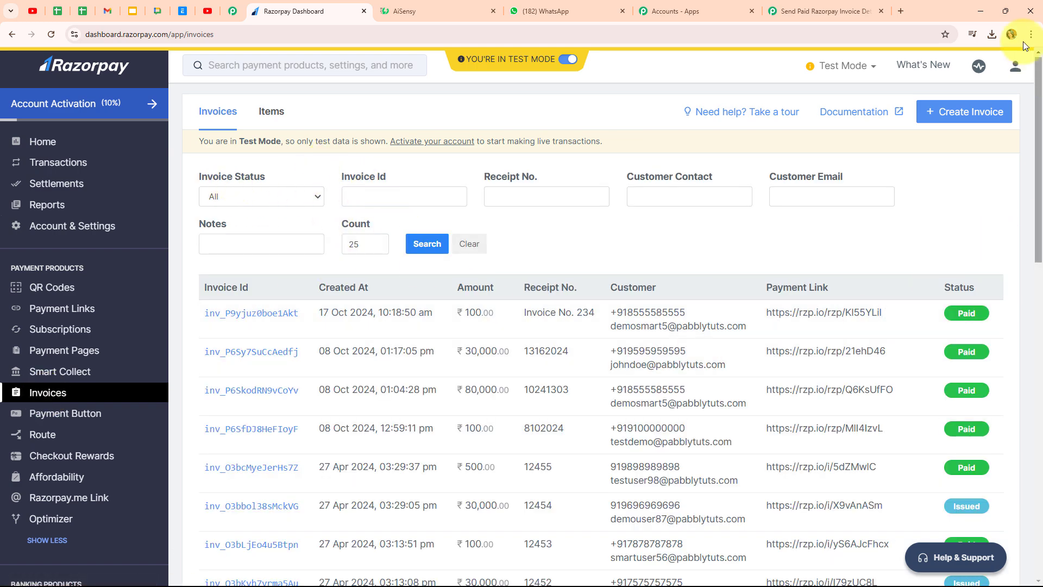
pyautogui.click(968, 114)
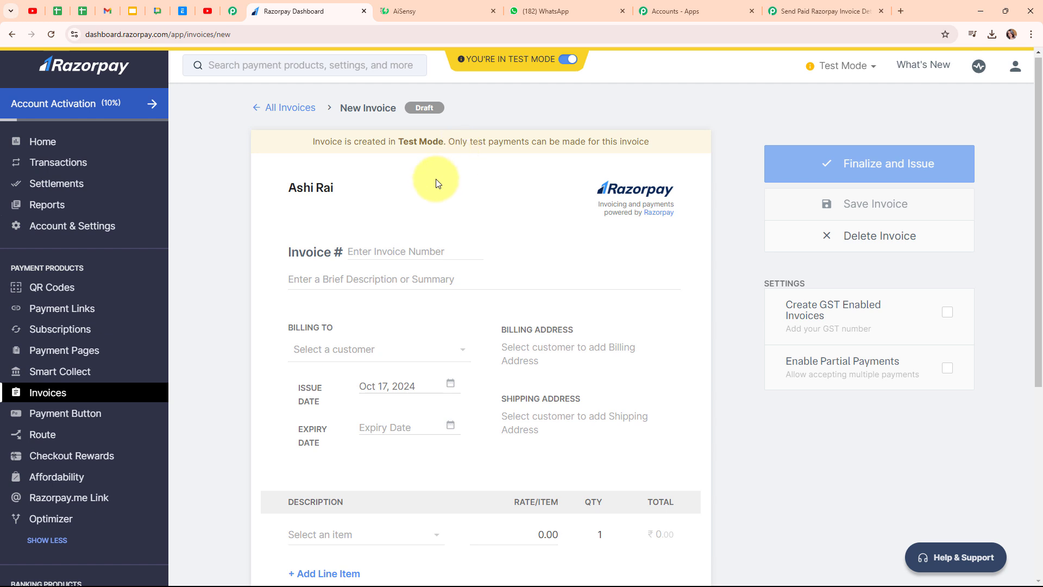
pyautogui.moveTo(503, 69)
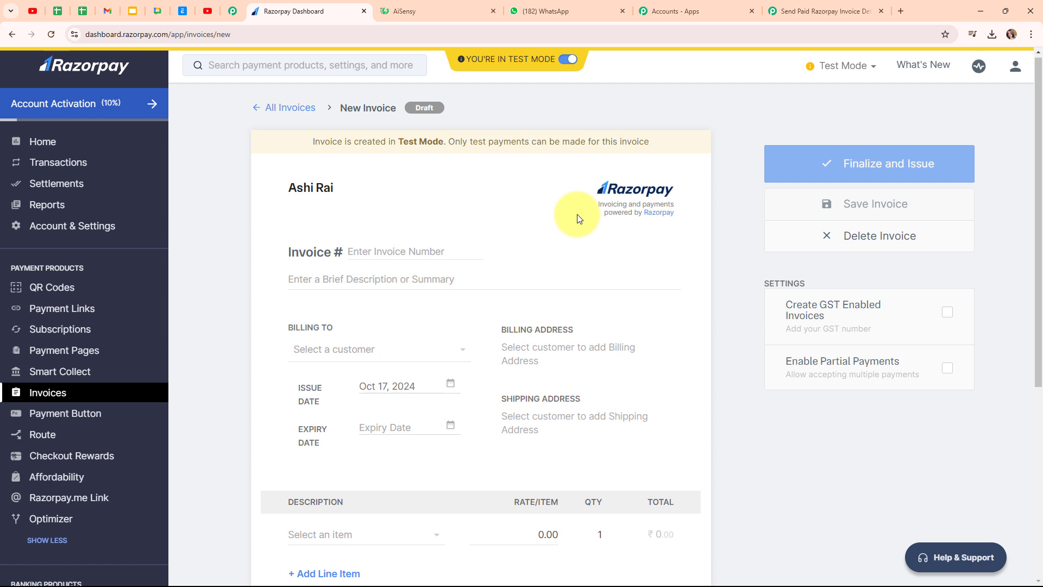
# - Set the invoice number to "Invoice No. 235" and its brief description to "T-Shirt"
pyautogui.click(378, 250)
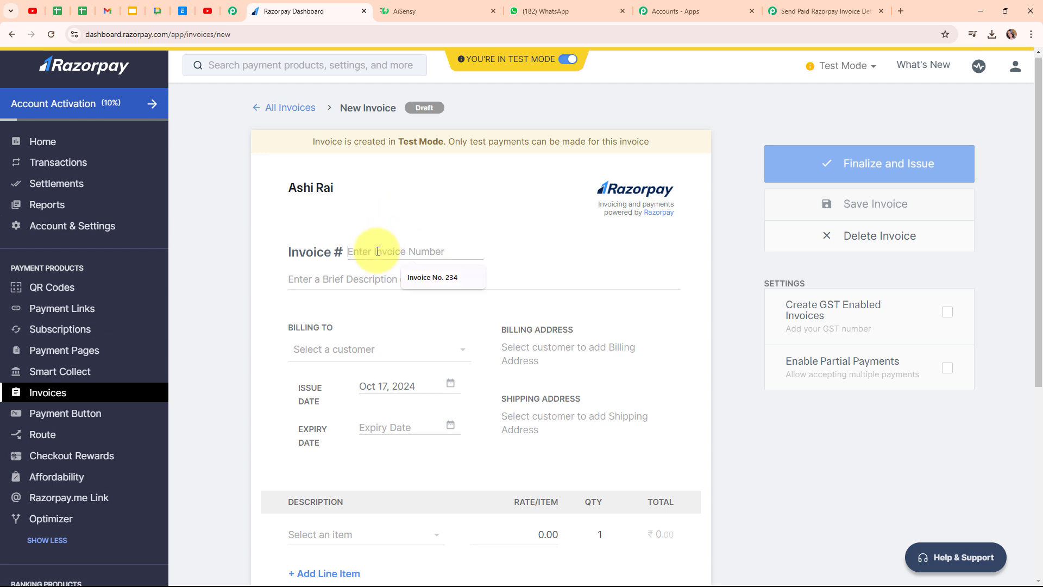
pyautogui.click(430, 279)
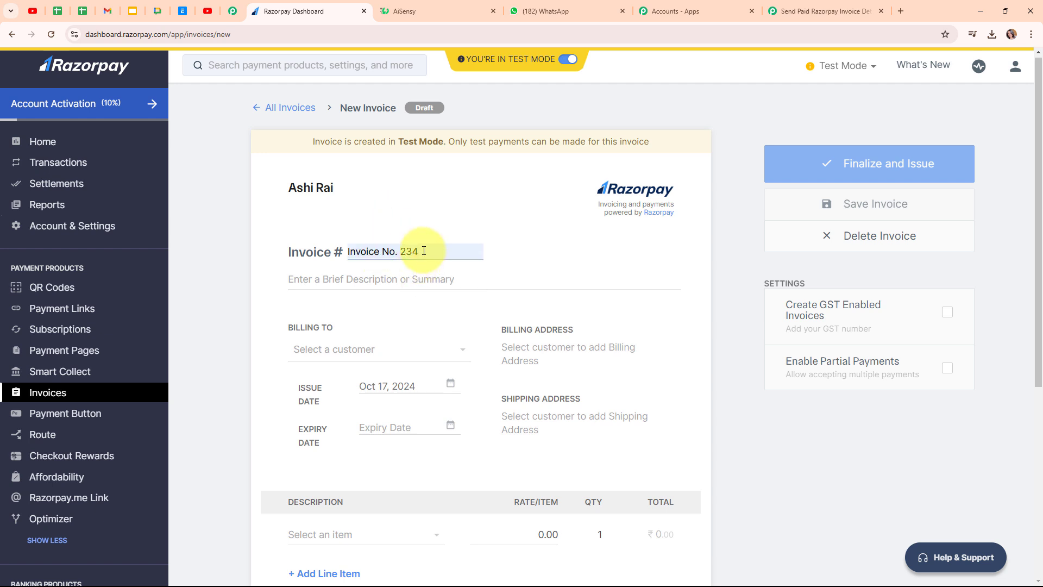
pyautogui.press('BackSpace')
pyautogui.write('5')
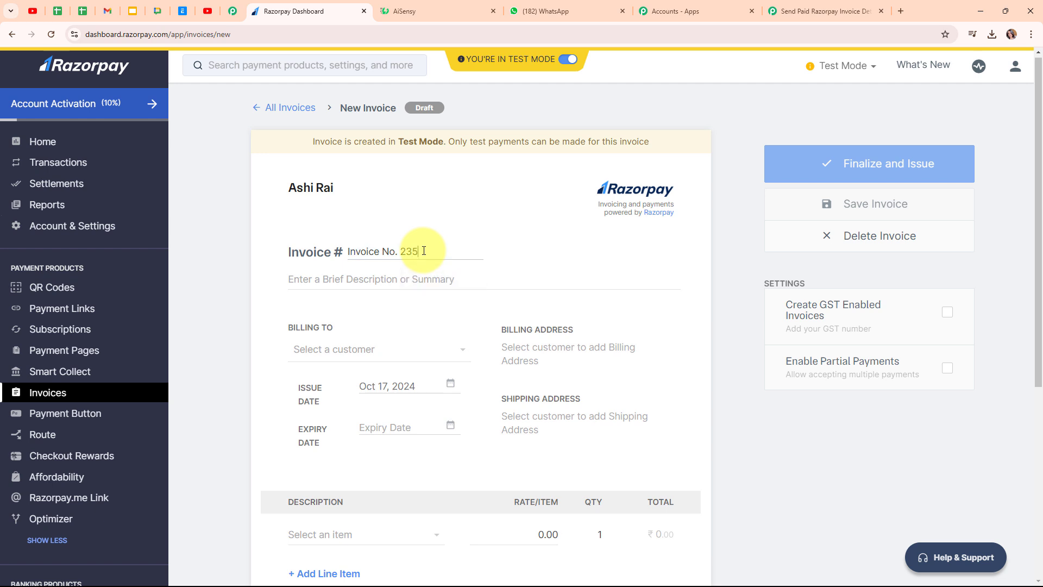
pyautogui.click(422, 280)
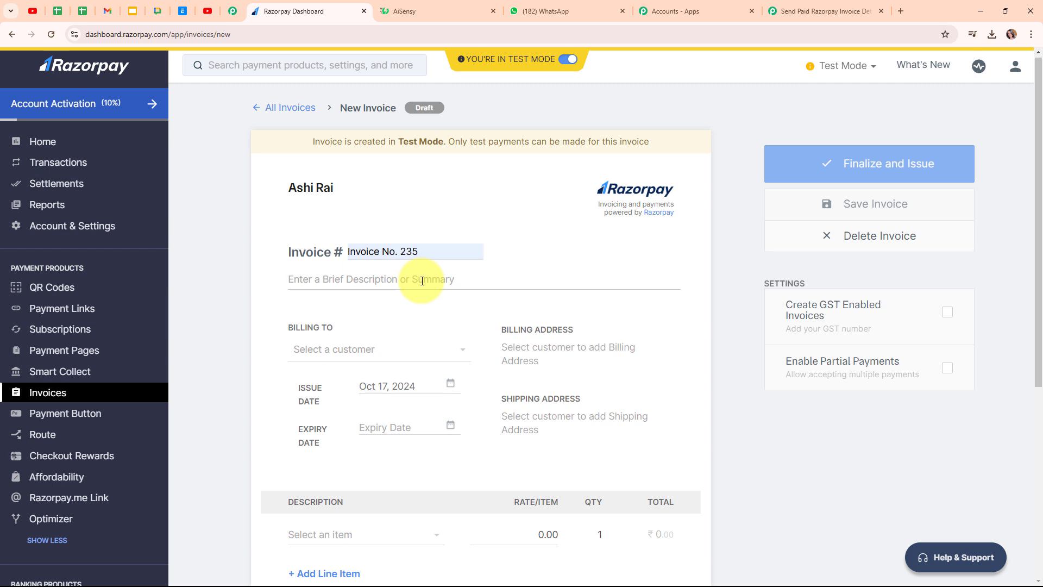
pyautogui.write('T')
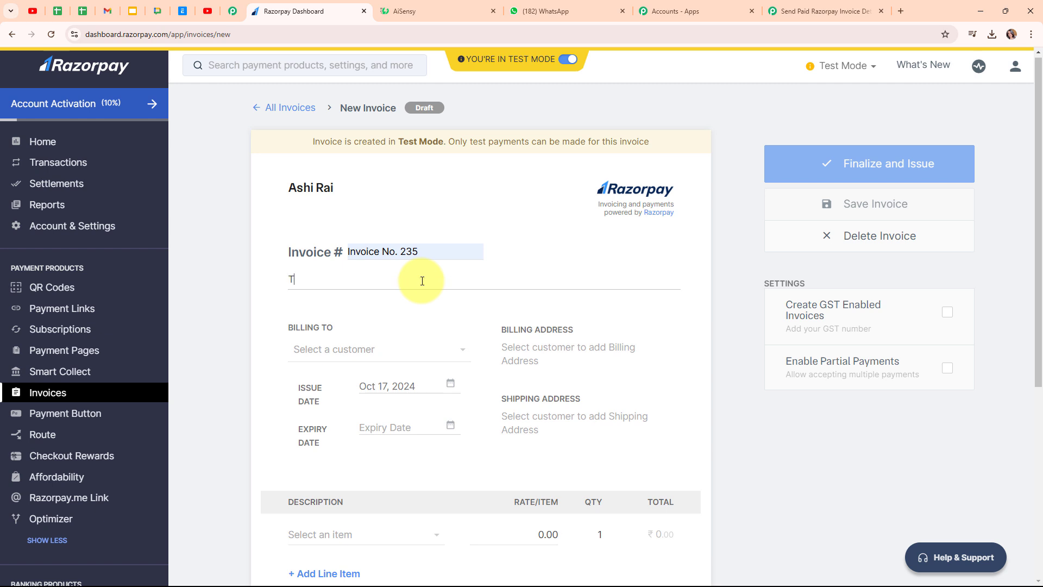
pyautogui.write('-Shirt')
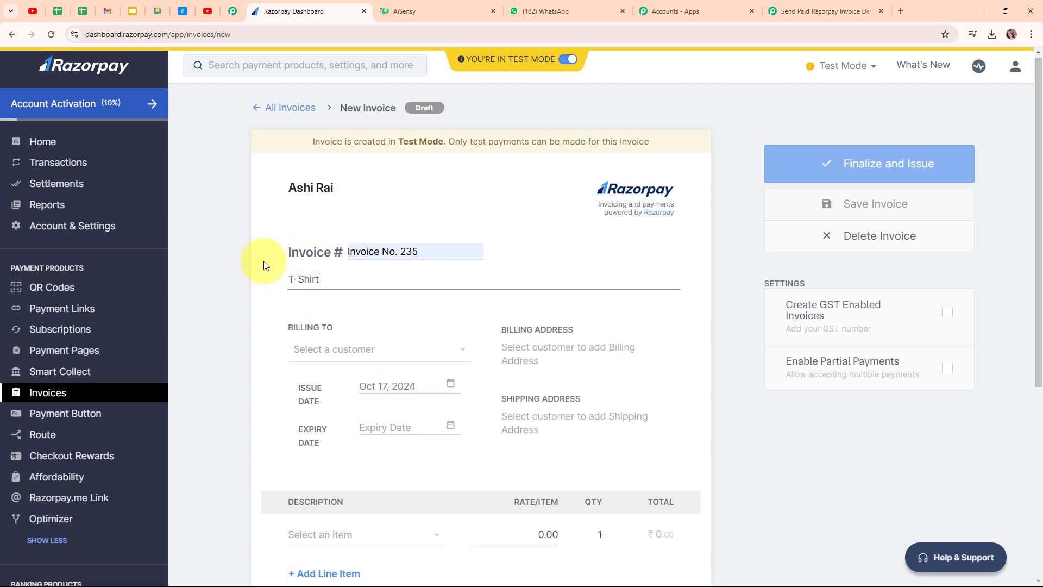
# - Bill the invoice to the first named customer in the recent customers list
pyautogui.scroll(-2, 416, 314)
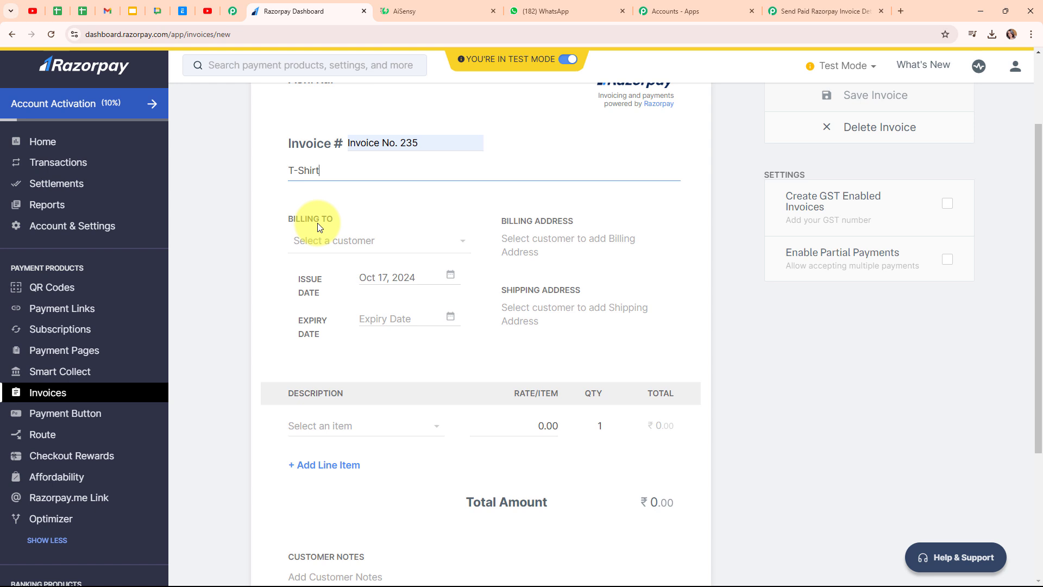
pyautogui.click(381, 252)
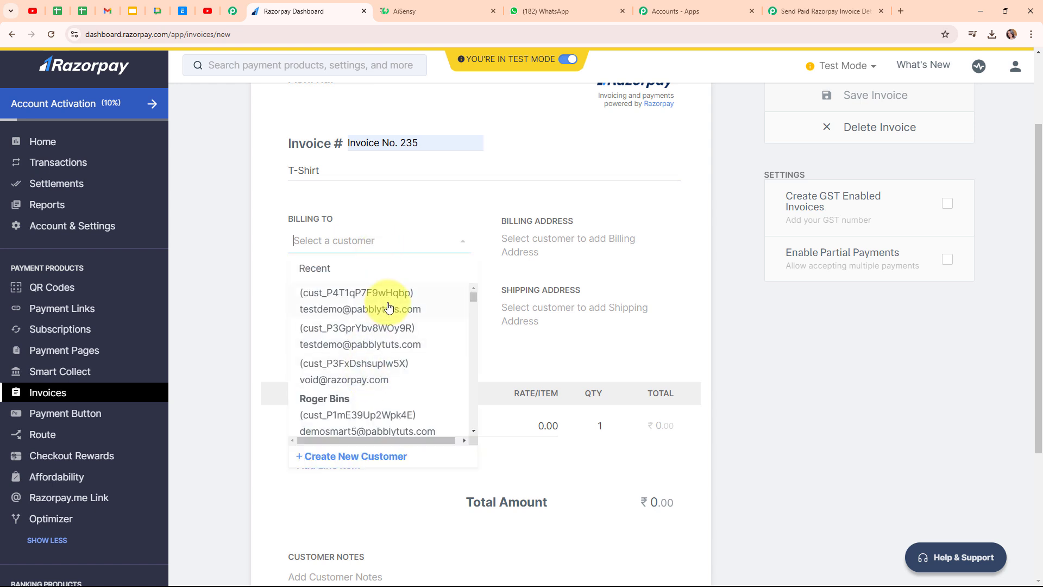
pyautogui.scroll(-2, 405, 331)
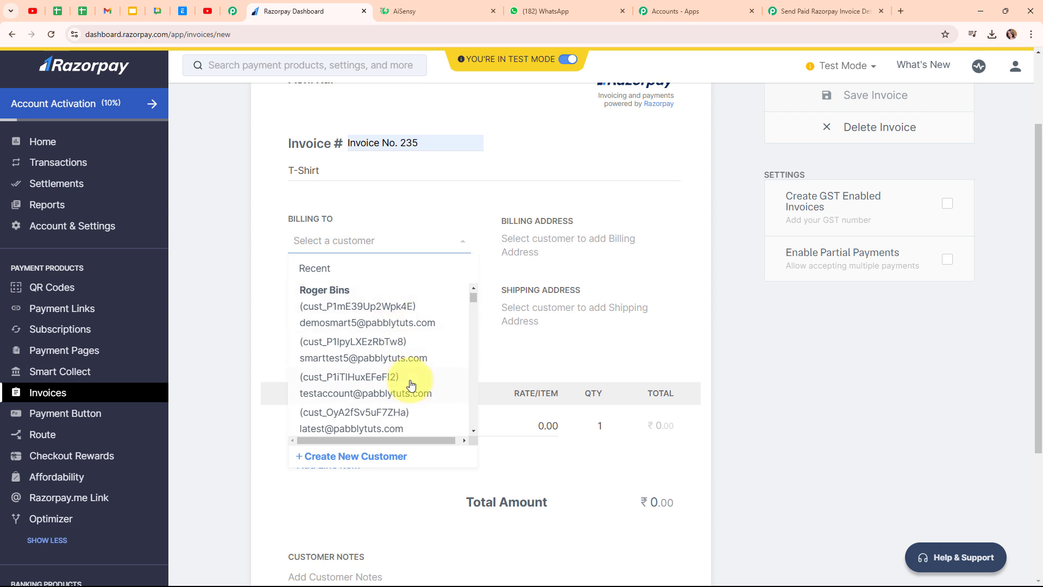
pyautogui.click(400, 306)
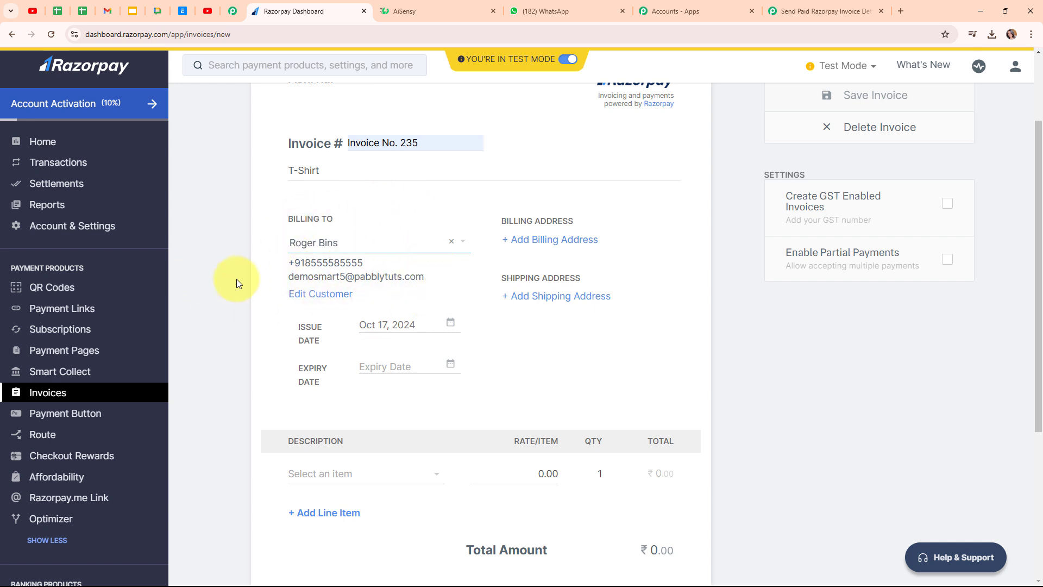
# - Add the existing T-Shirt item to the invoice's line items with a quantity of 4
pyautogui.scroll(-1, 519, 319)
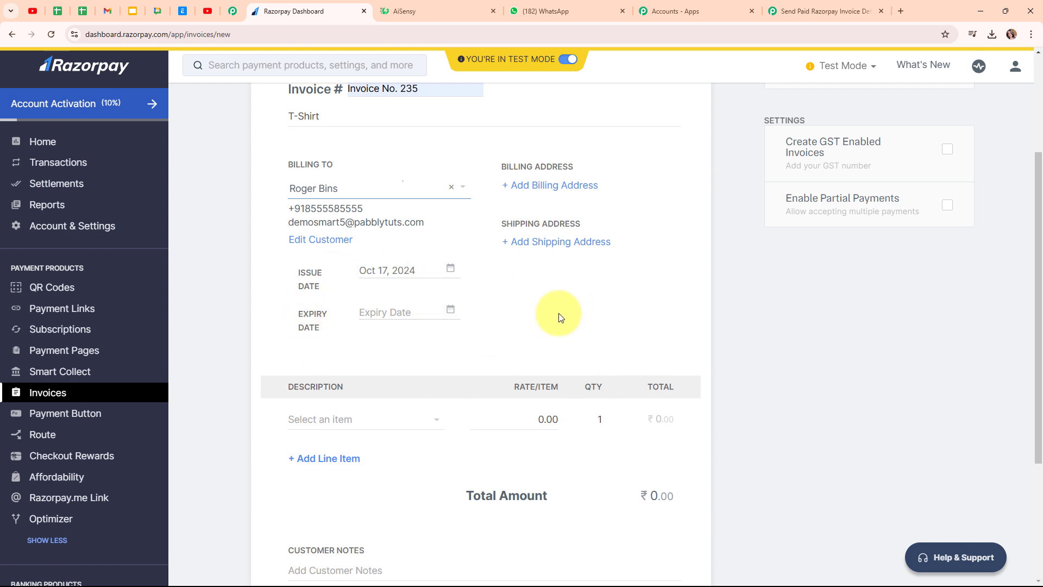
pyautogui.scroll(-3, 560, 313)
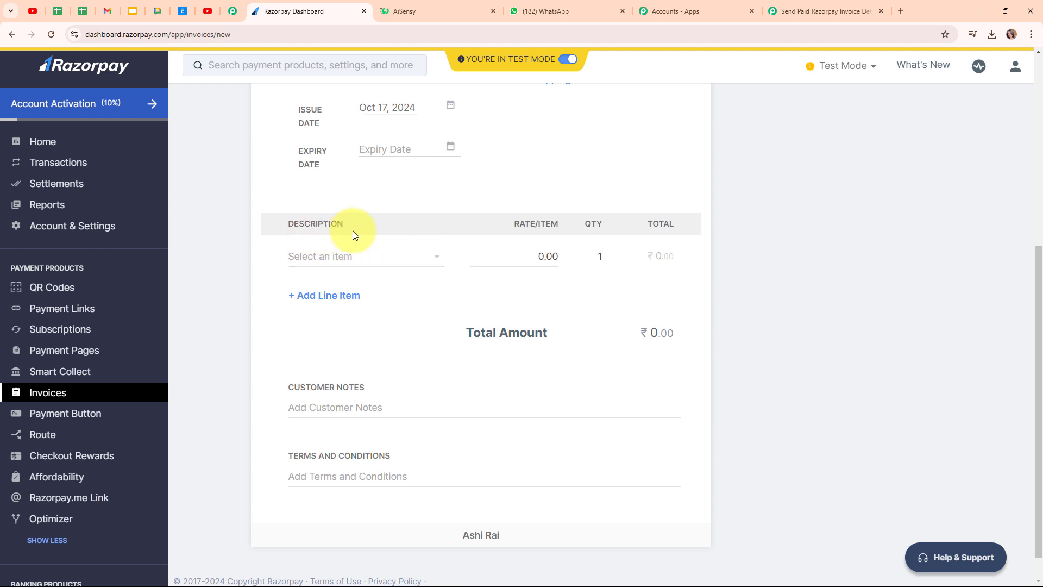
pyautogui.click(349, 264)
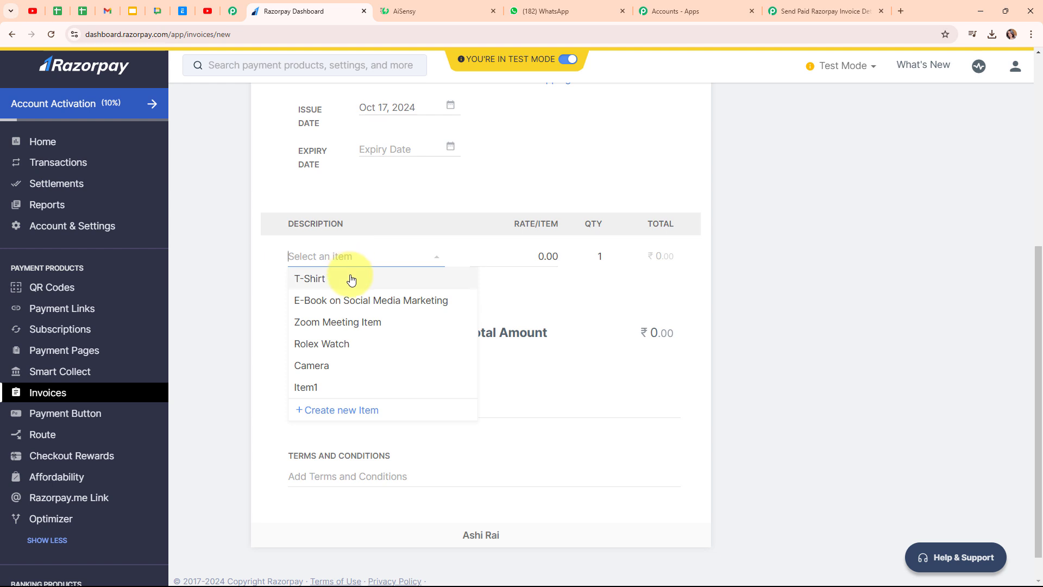
pyautogui.click(307, 282)
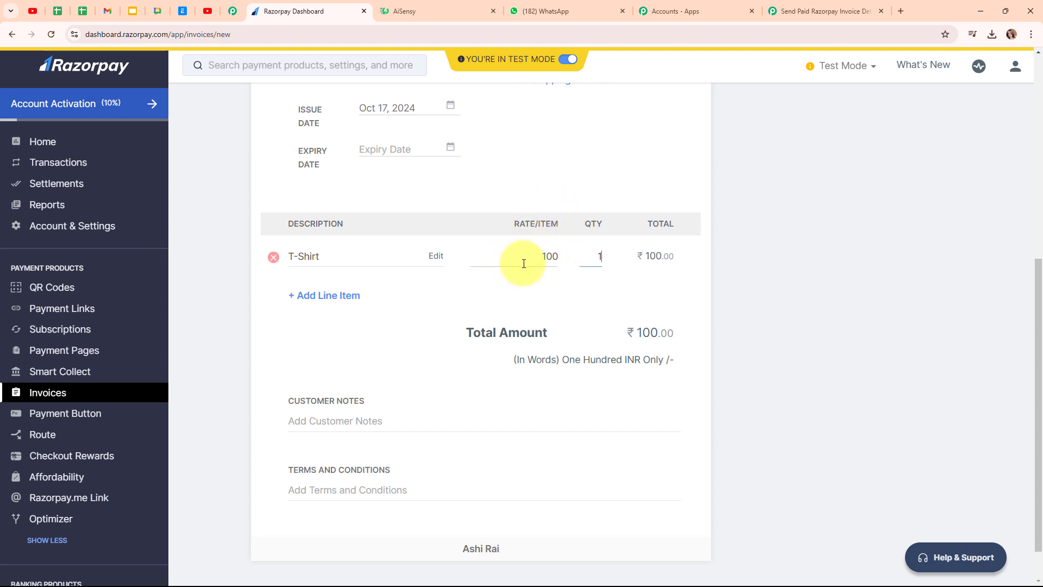
pyautogui.click(602, 258)
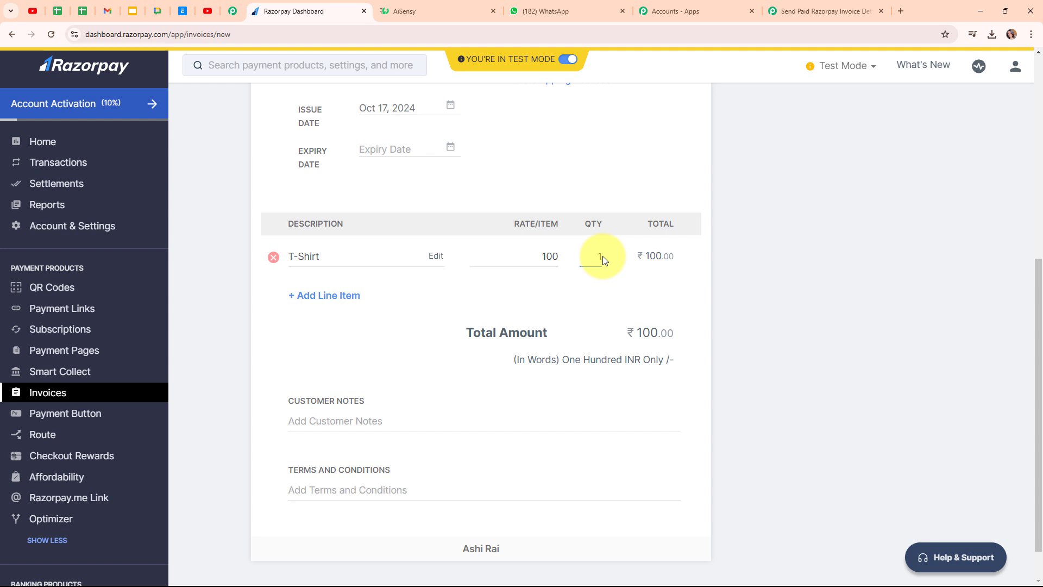
pyautogui.press('BackSpace')
pyautogui.write('4')
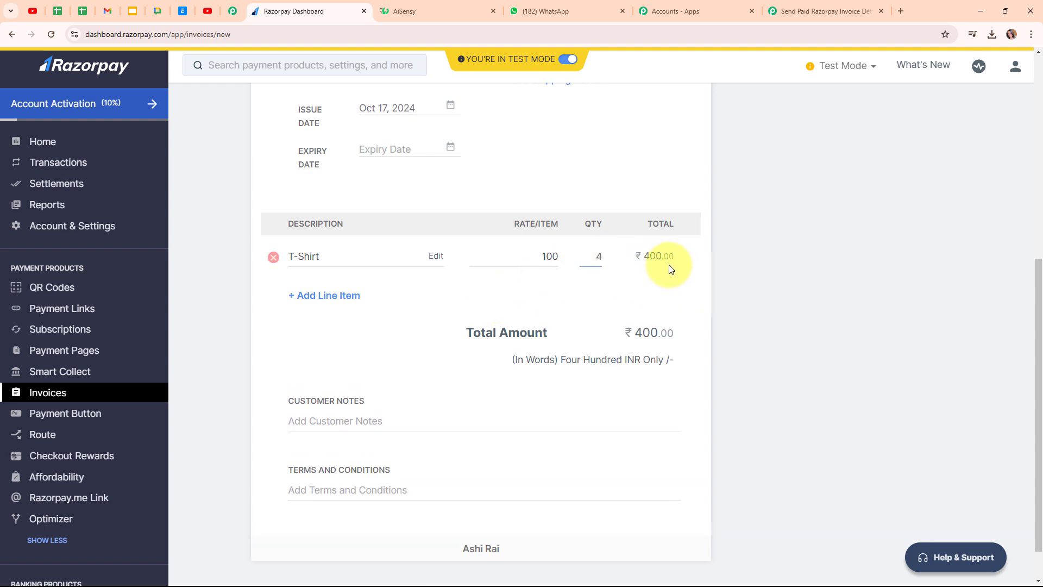
# - Finalize and issue the invoice, sending the payment instructions to the customer's phone number and email
pyautogui.scroll(-1, 432, 359)
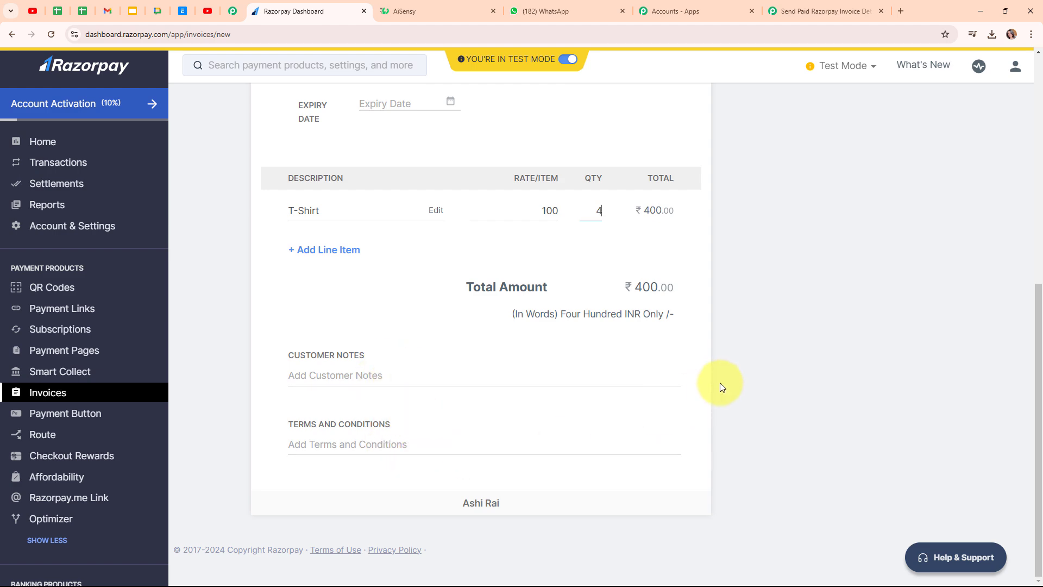
pyautogui.scroll(2, 722, 383)
pyautogui.scroll(8, 724, 380)
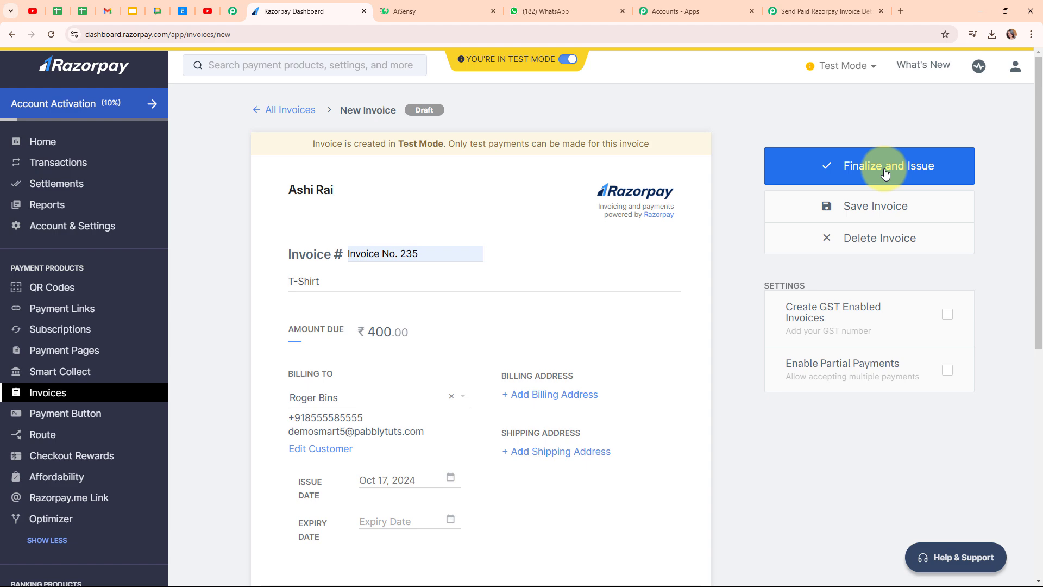
pyautogui.click(885, 172)
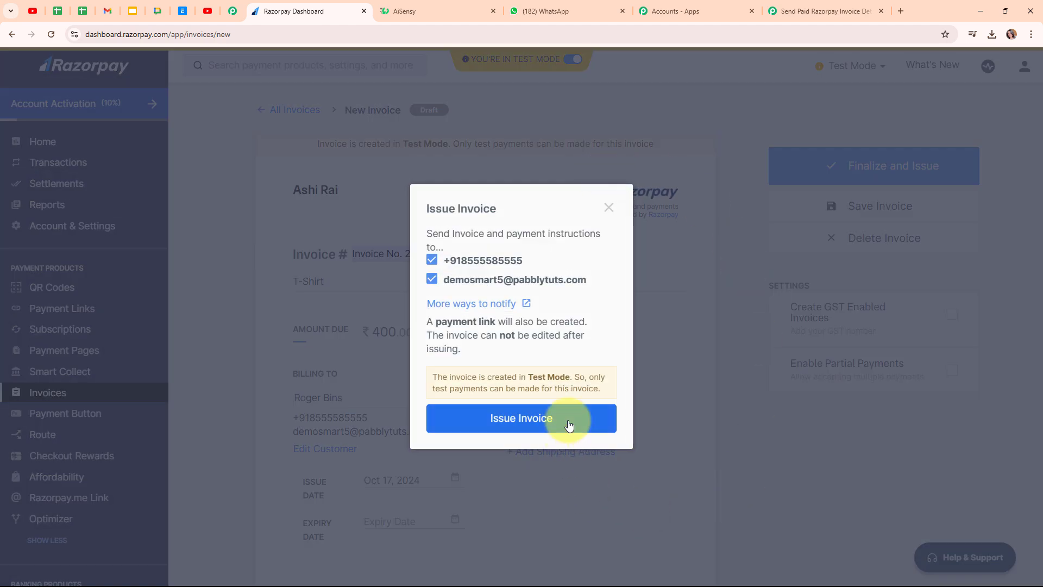
pyautogui.click(569, 425)
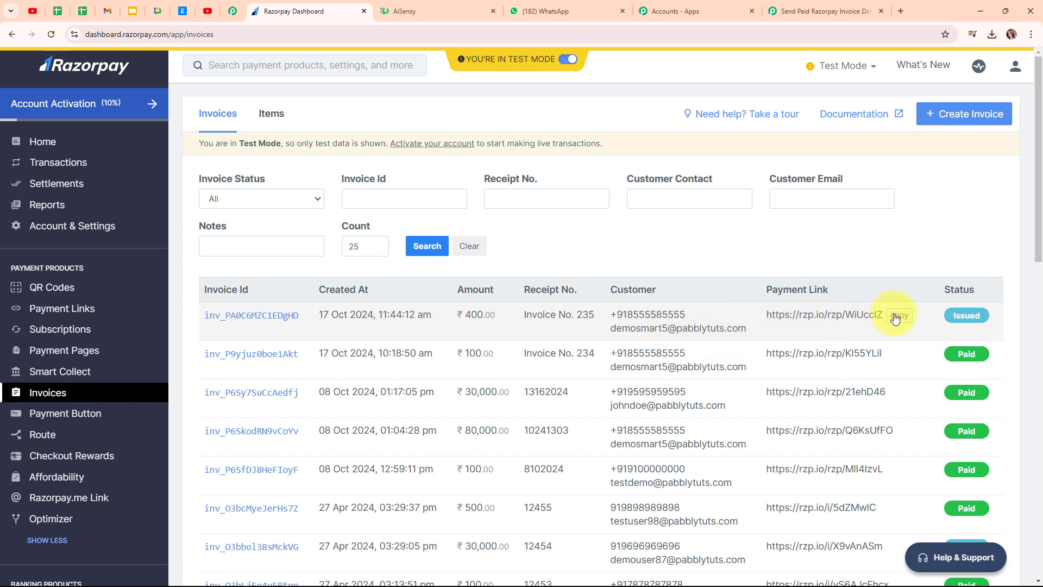
# - Copy the payment link of the newly issued invoice and open it in a new browser tab
pyautogui.click(899, 316)
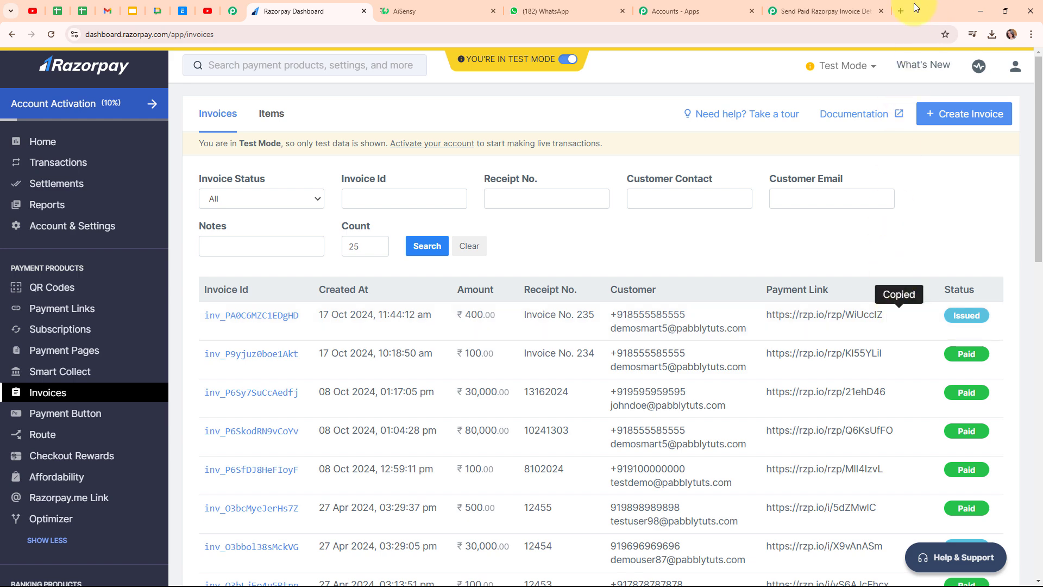
pyautogui.click(900, 11)
pyautogui.hotkey('ctrl', 'v')
pyautogui.press('Return')
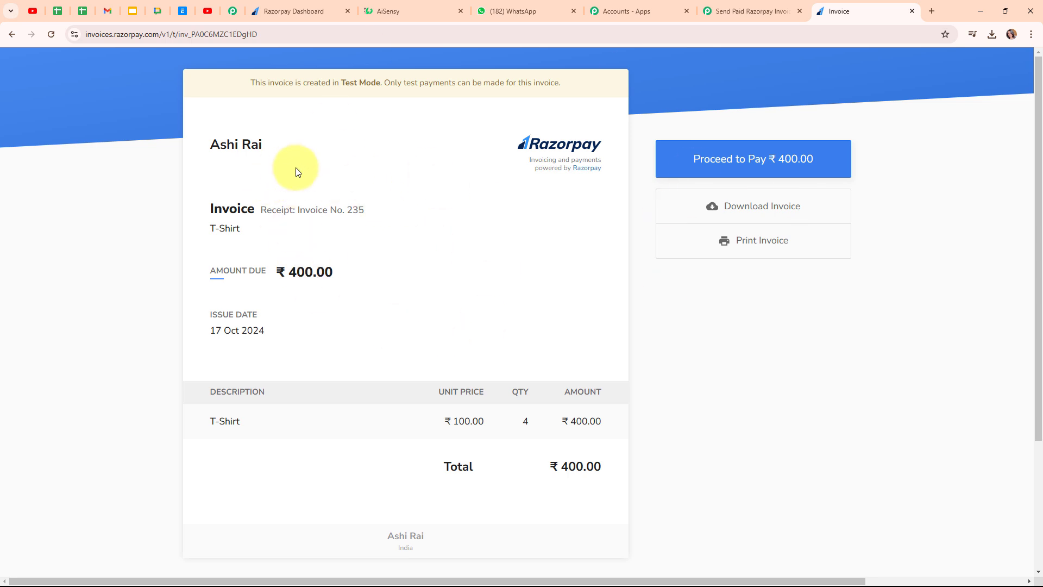
# - Pay the ₹400 invoice by UPI with the suggested Razorpay success test UPI ID
pyautogui.click(723, 162)
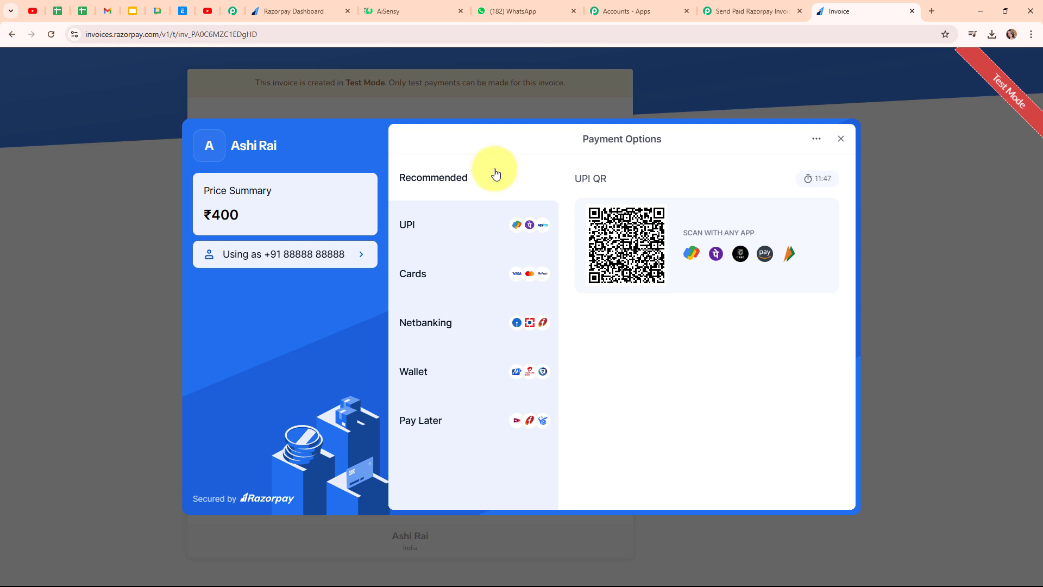
pyautogui.click(434, 227)
pyautogui.click(599, 368)
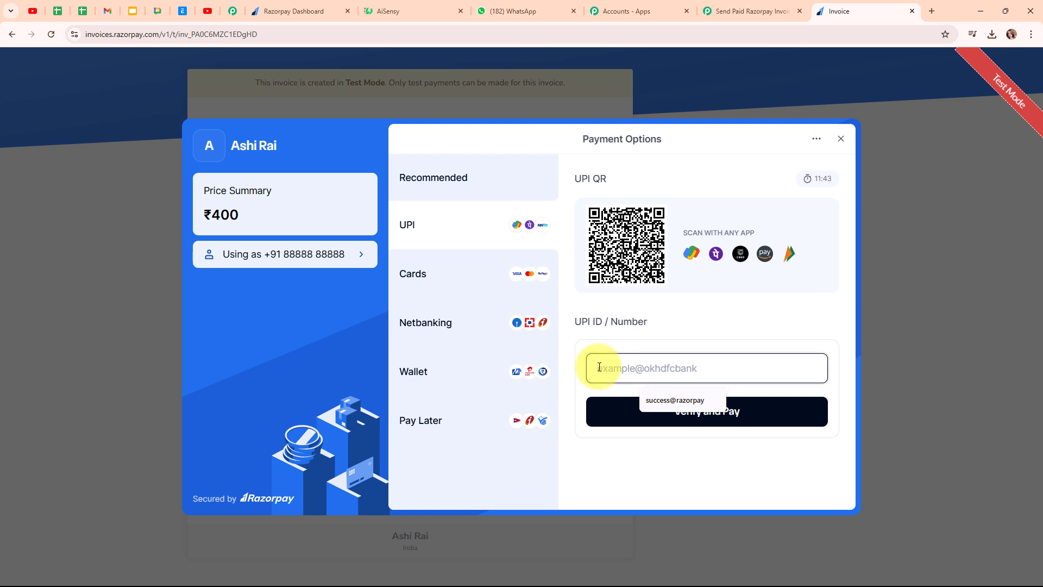
pyautogui.click(690, 401)
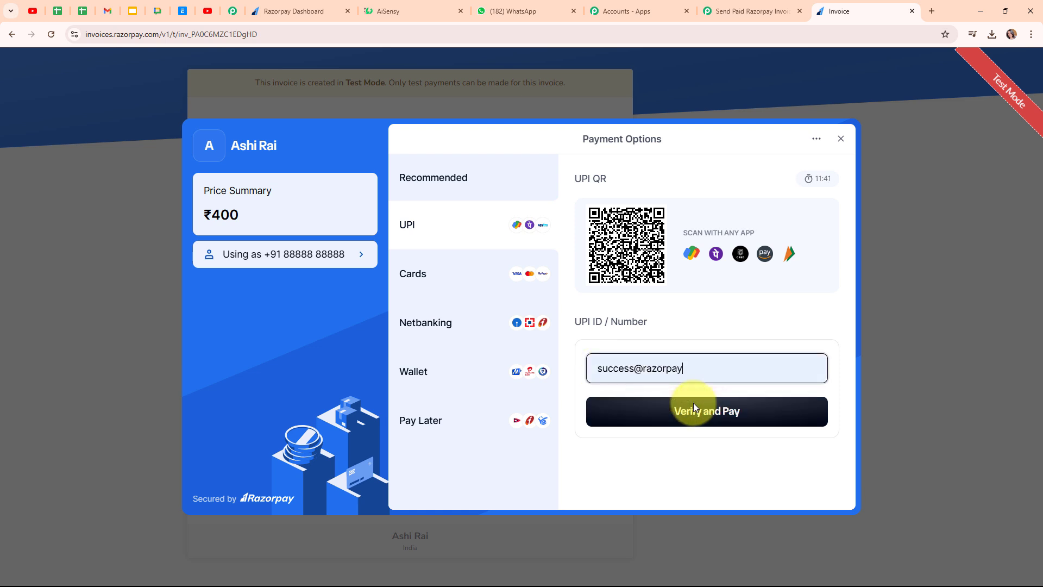
pyautogui.click(718, 419)
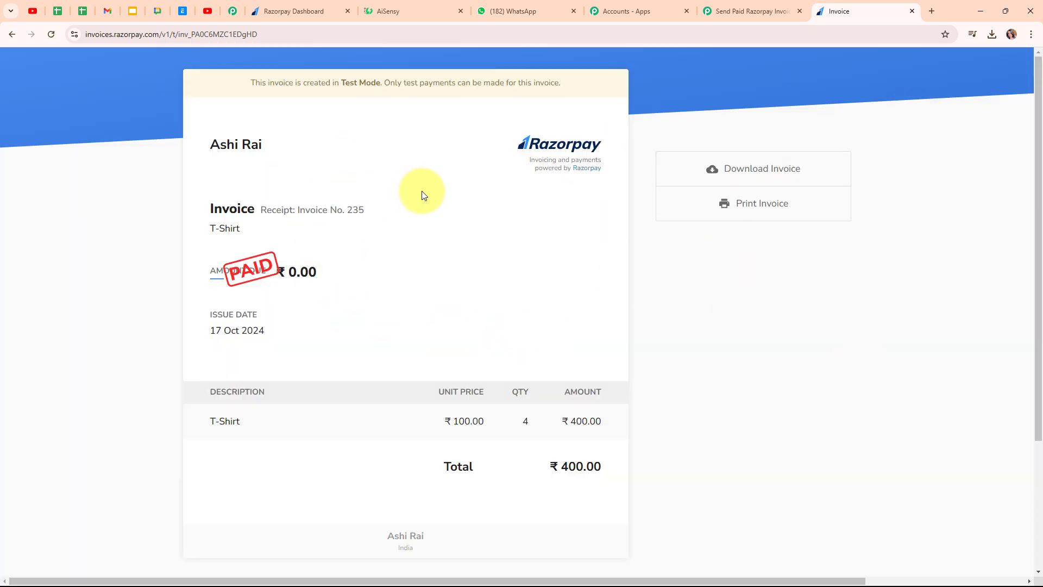
# - Return to the Pabbly Connect workflow and examine the captured Razorpay response for the invoice ID, payment amount and order status
pyautogui.click(728, 10)
pyautogui.click(892, 396)
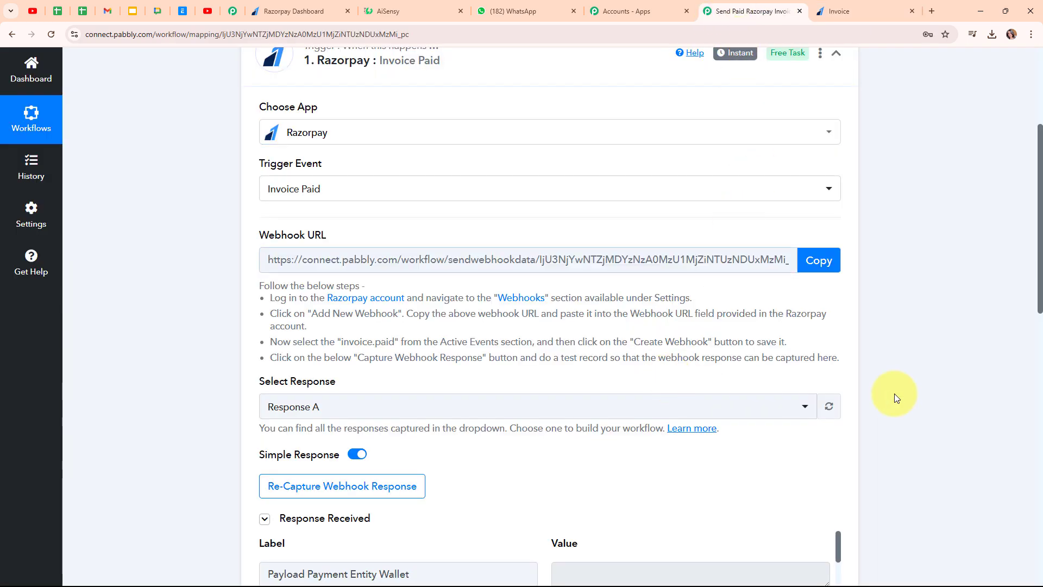
pyautogui.scroll(-8, 893, 397)
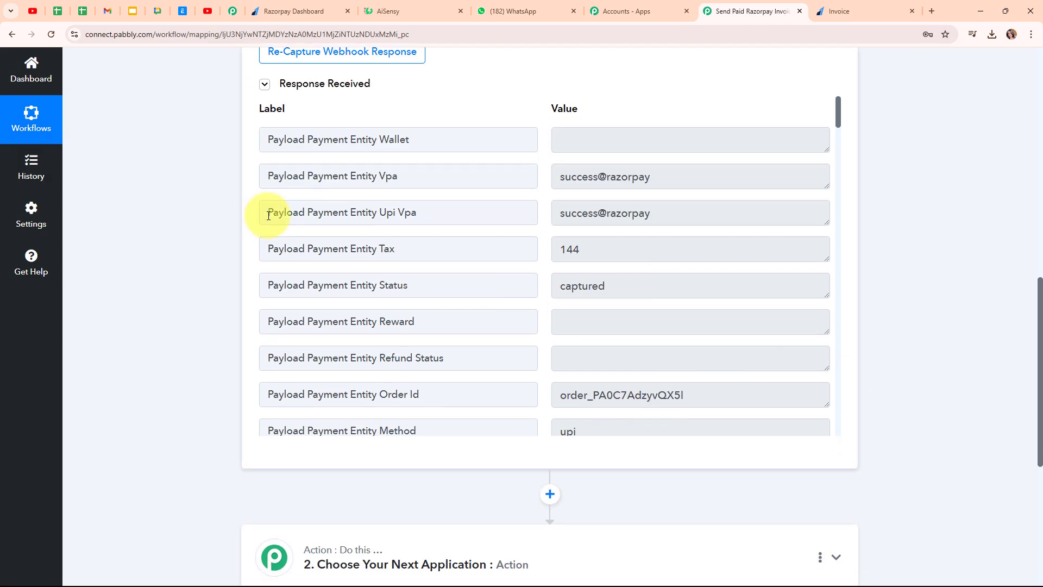
pyautogui.scroll(-5, 659, 216)
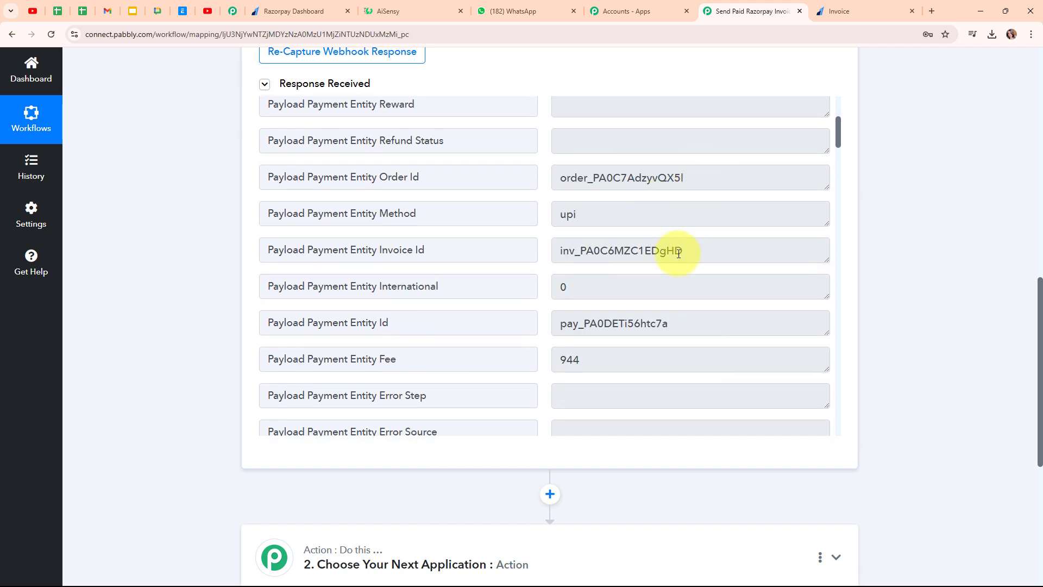
pyautogui.scroll(-1, 678, 254)
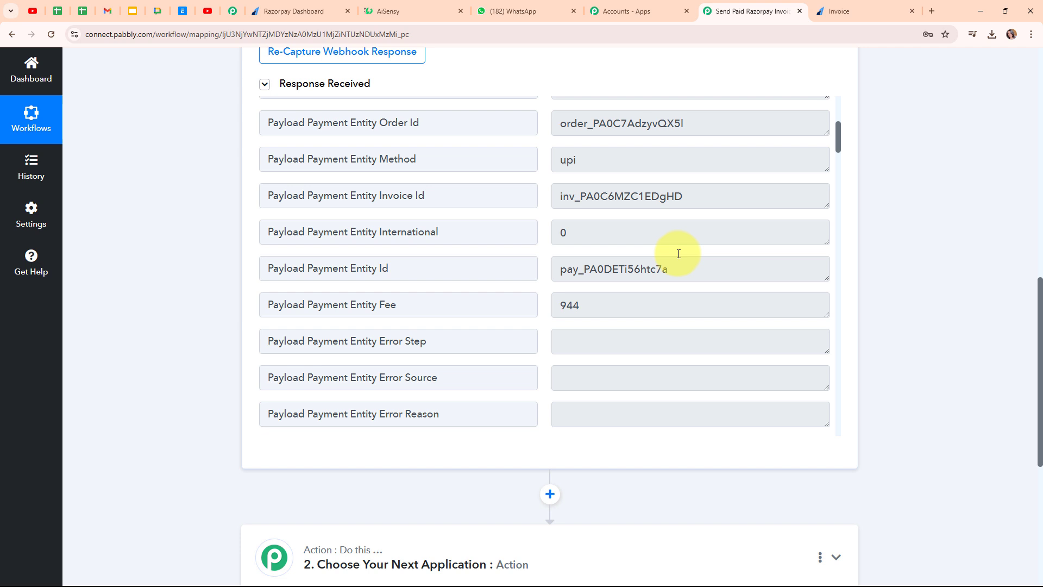
pyautogui.scroll(-12, 687, 200)
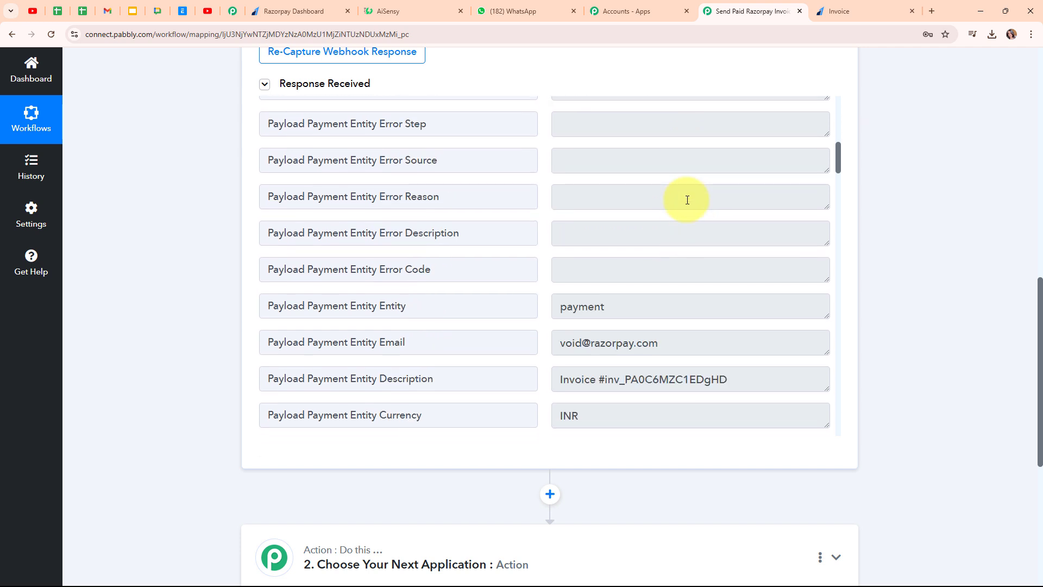
pyautogui.click(451, 239)
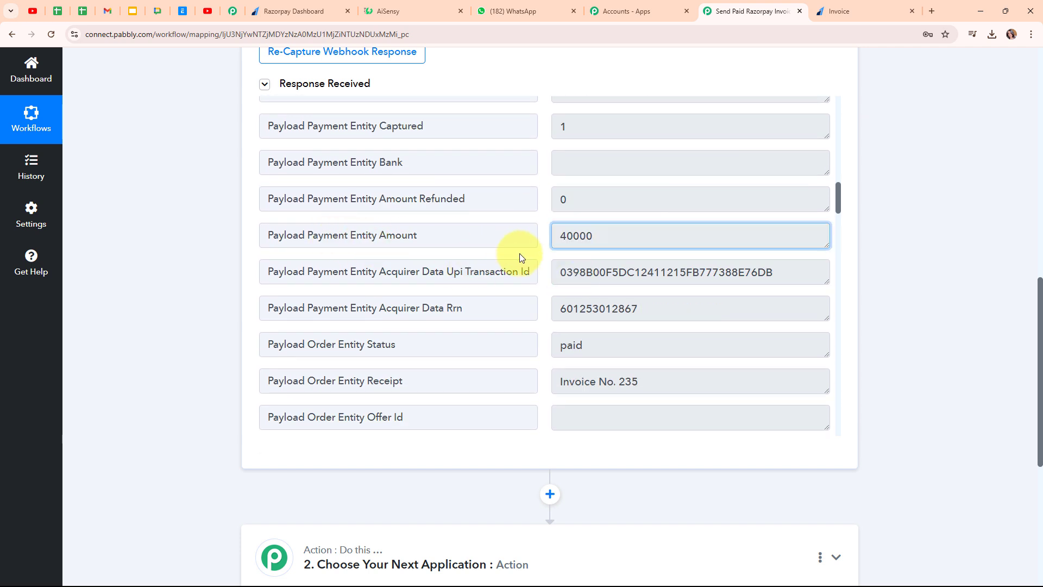
pyautogui.click(517, 347)
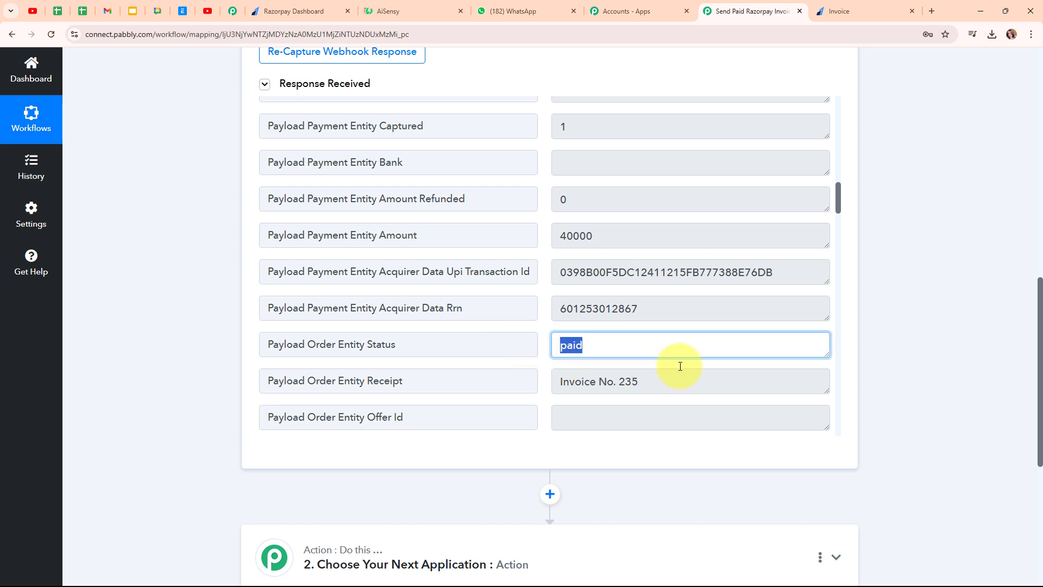
pyautogui.scroll(-3, 582, 367)
pyautogui.scroll(-4, 583, 367)
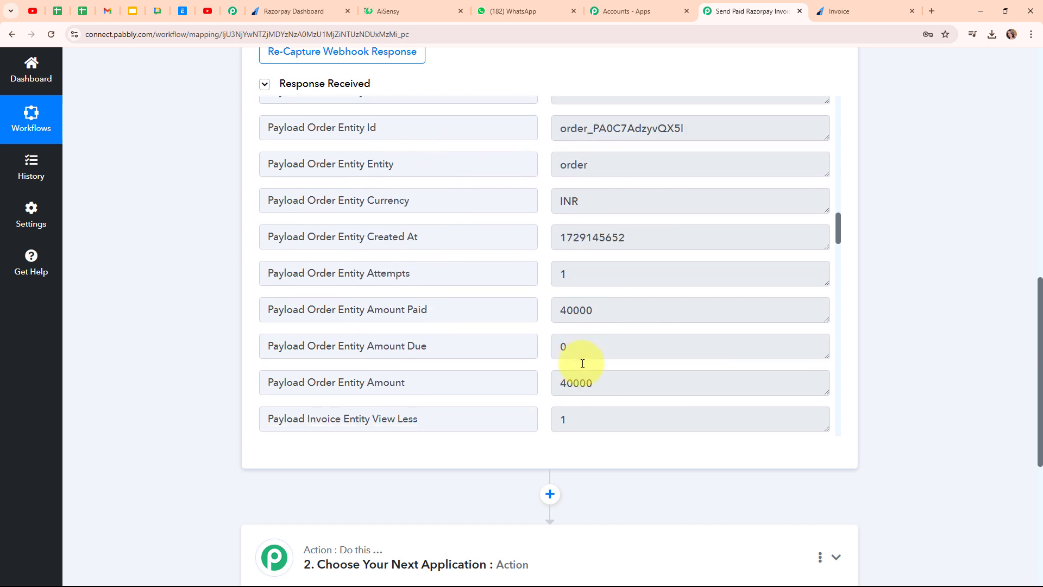
pyautogui.scroll(9, 582, 361)
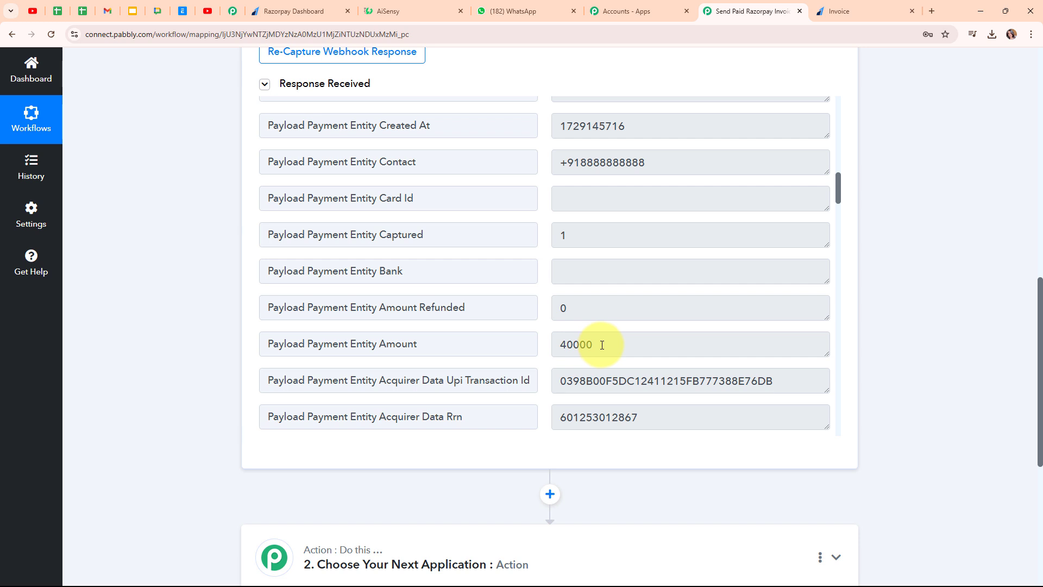
pyautogui.moveTo(602, 345); pyautogui.dragTo(517, 345)
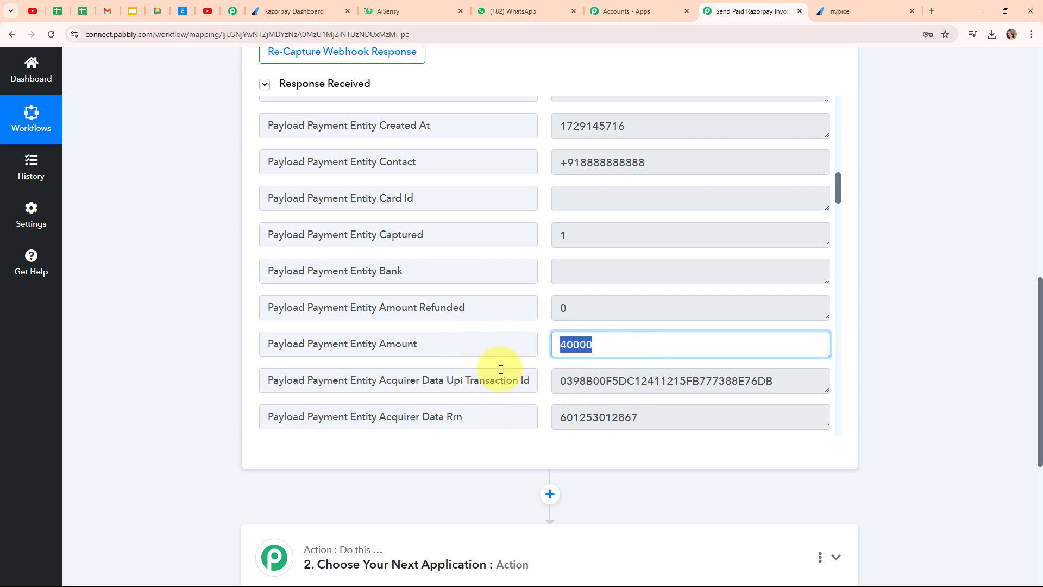
pyautogui.click(455, 364)
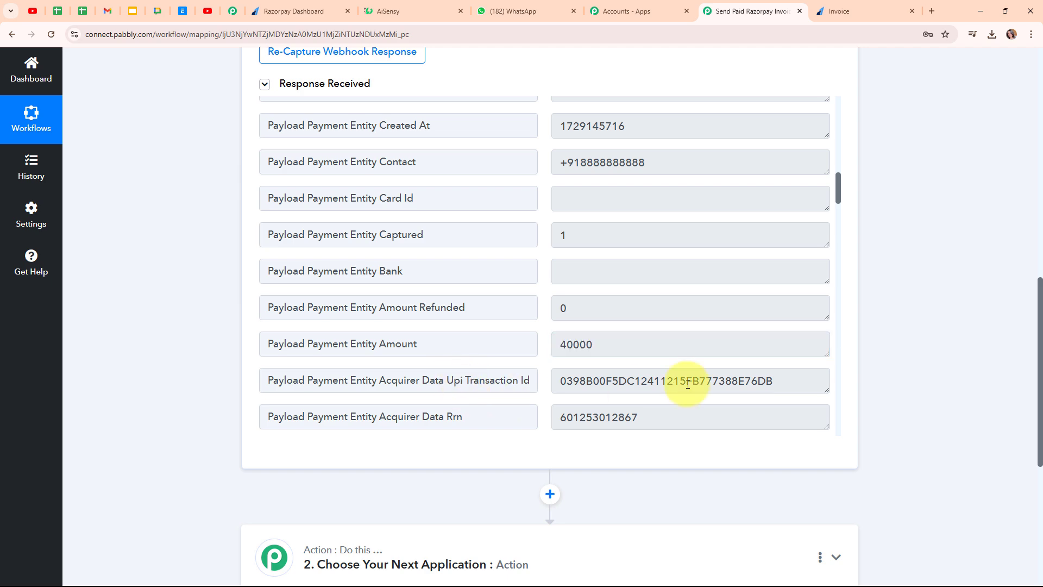
# - Choose Number Formatter (Pabbly) as the app for the workflow's second step
pyautogui.scroll(-1, 721, 376)
pyautogui.scroll(-2, 721, 376)
pyautogui.scroll(-2, 773, 486)
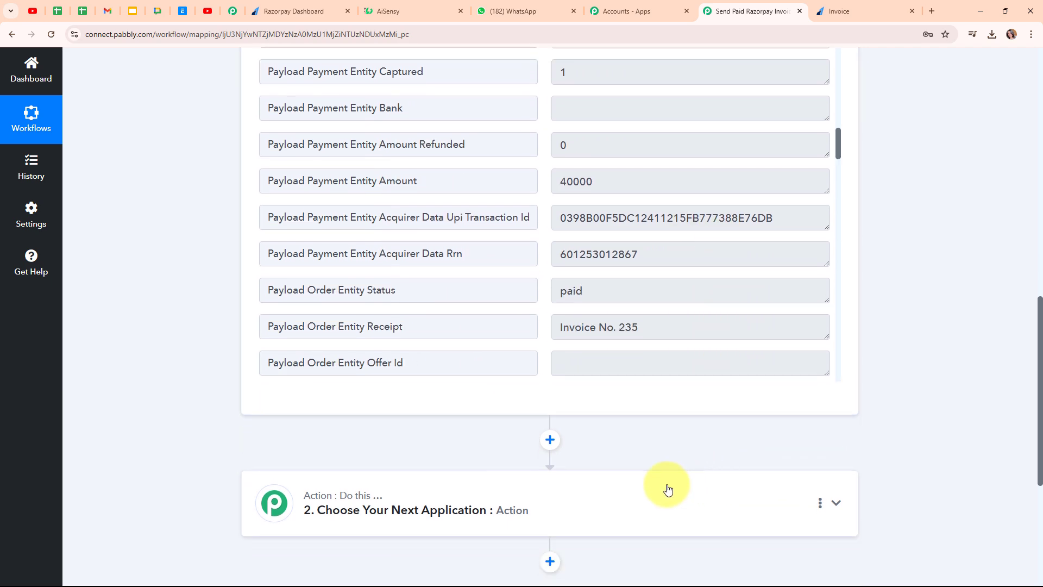
pyautogui.click(668, 486)
pyautogui.click(477, 275)
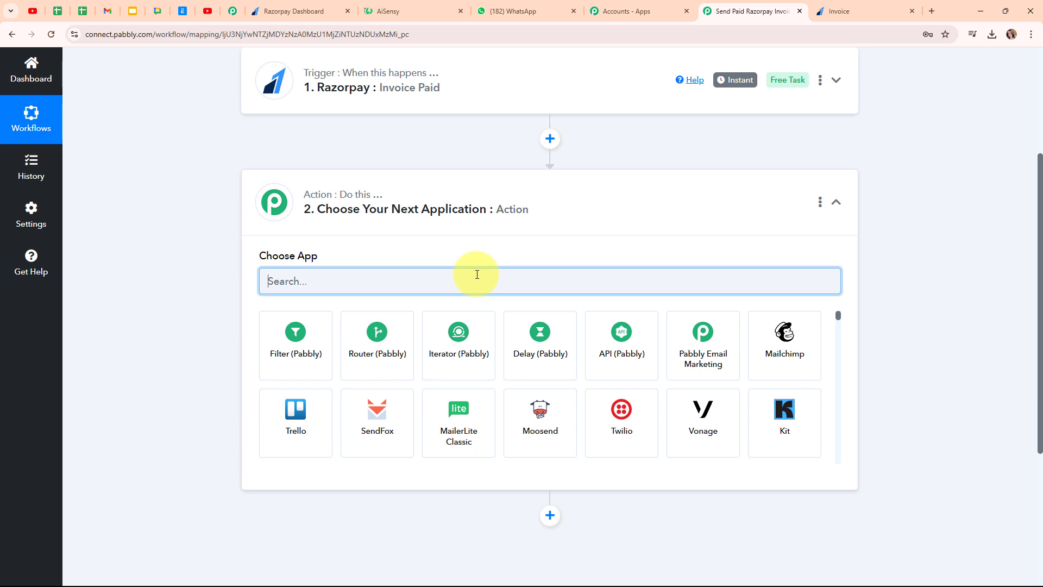
pyautogui.write('num')
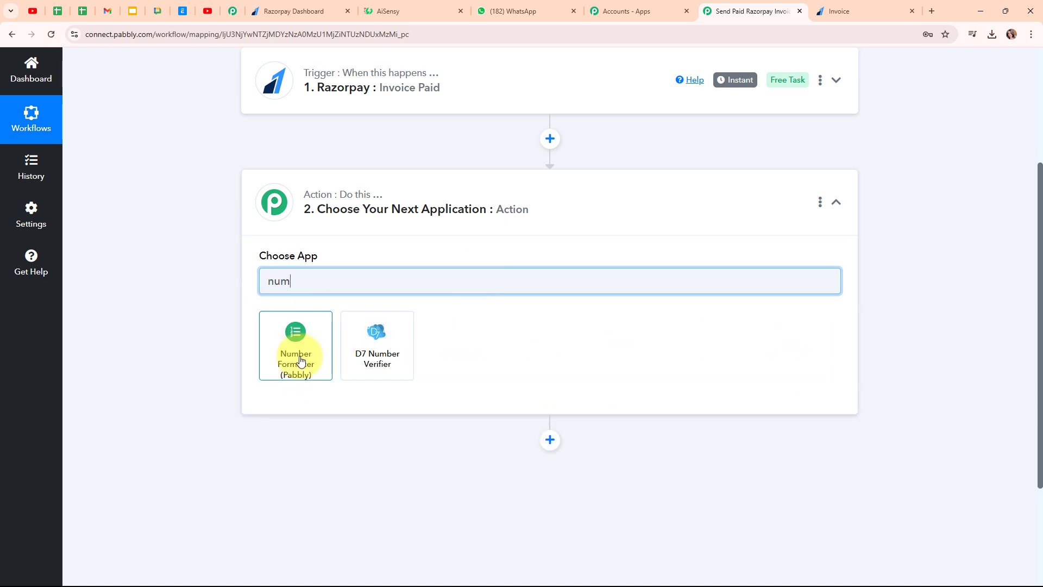
pyautogui.click(300, 361)
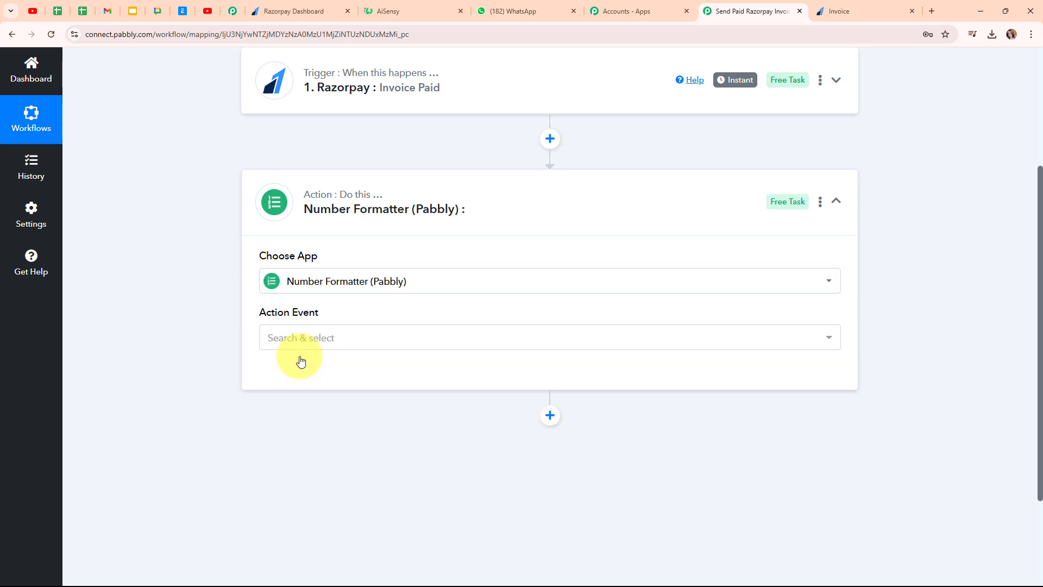
# - Set the Number Formatter's action event to Perform Math Operation and connect it
pyautogui.click(332, 337)
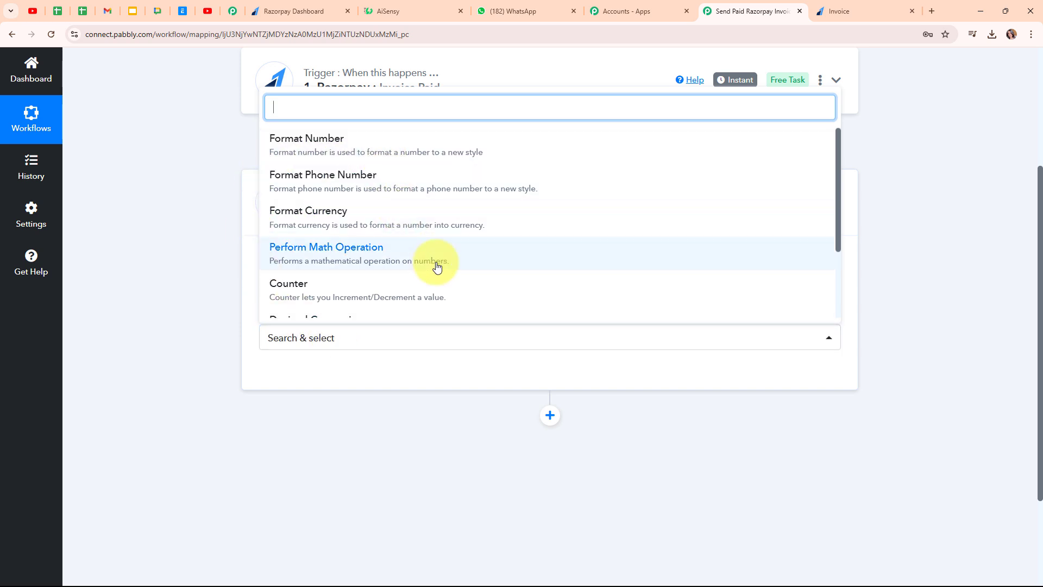
pyautogui.scroll(-3, 436, 258)
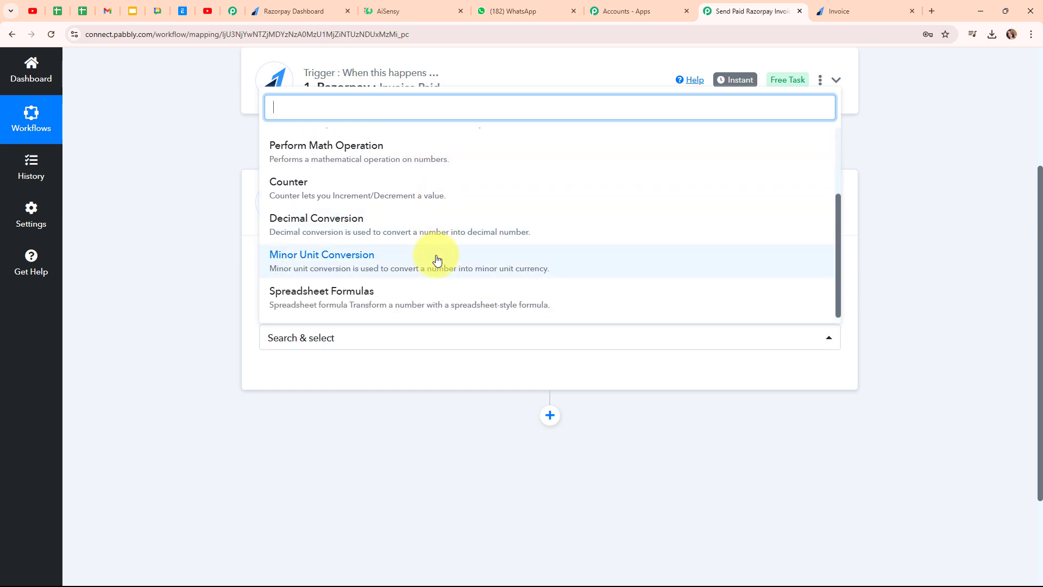
pyautogui.scroll(-1, 437, 259)
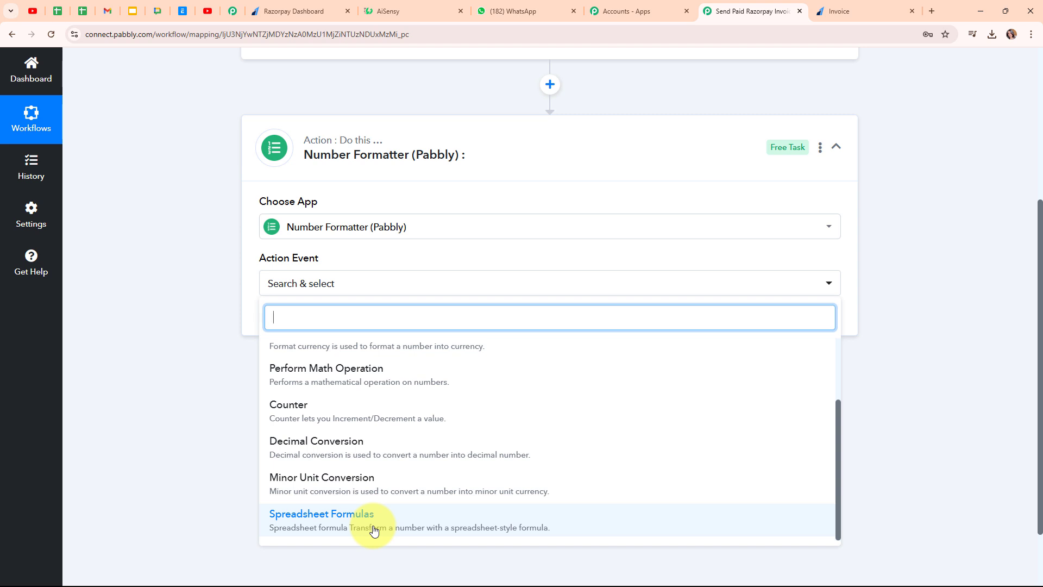
pyautogui.scroll(2, 344, 437)
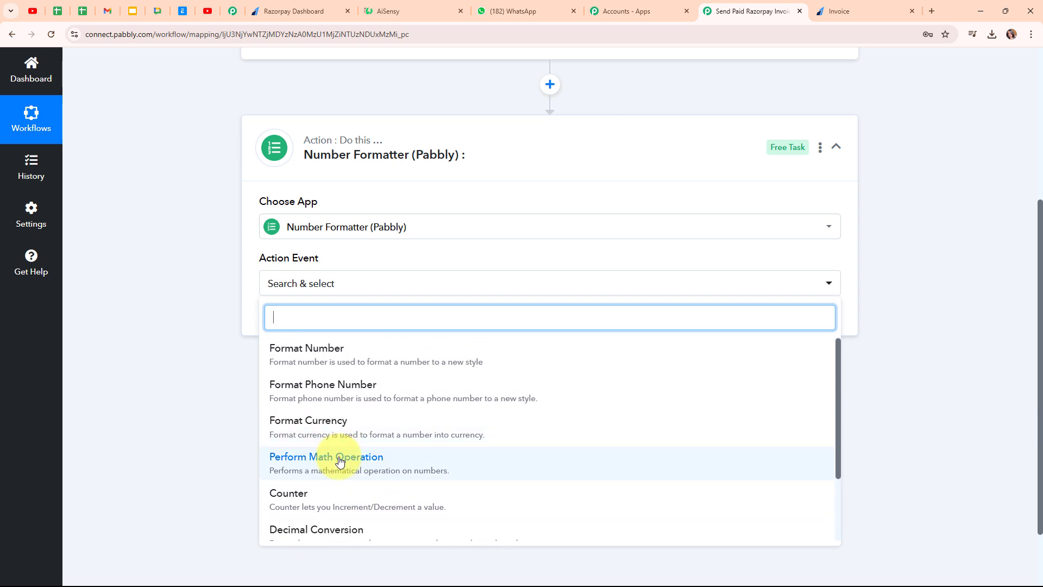
pyautogui.click(339, 461)
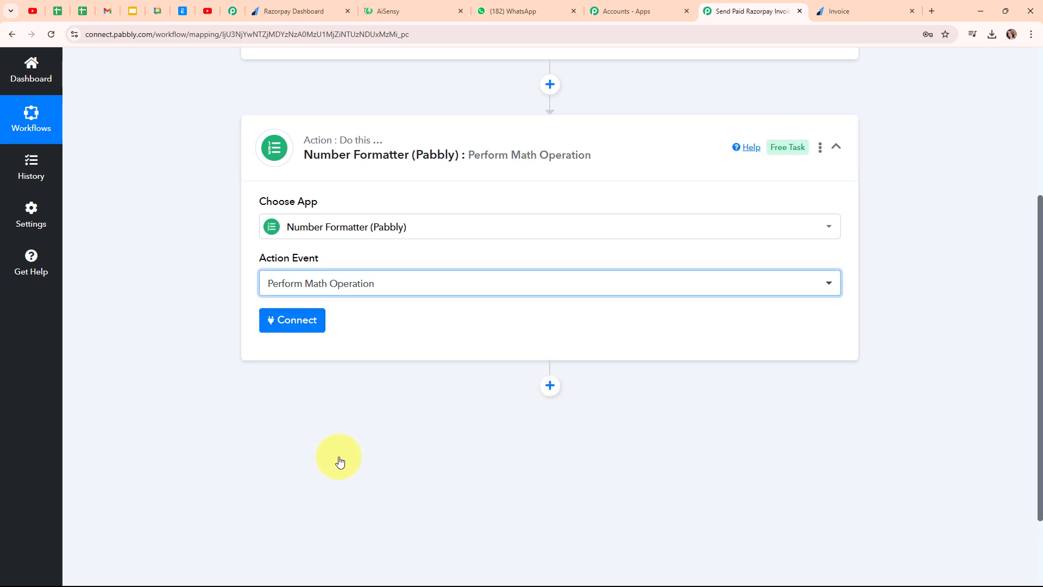
pyautogui.click(297, 324)
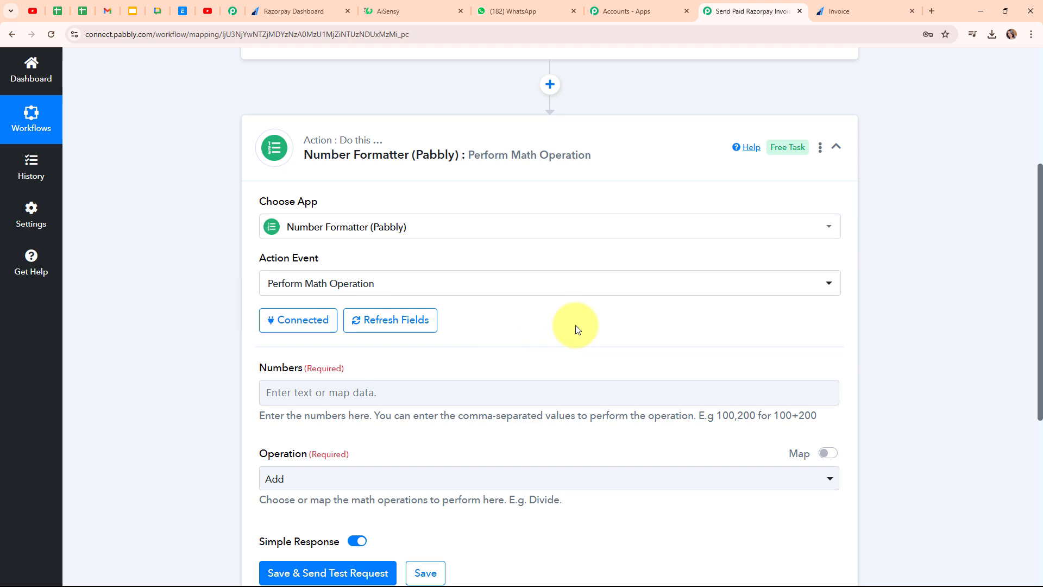
# - Map Payload Payment Entity Amount from the Razorpay trigger into the math operation's Numbers field
pyautogui.scroll(-2, 576, 328)
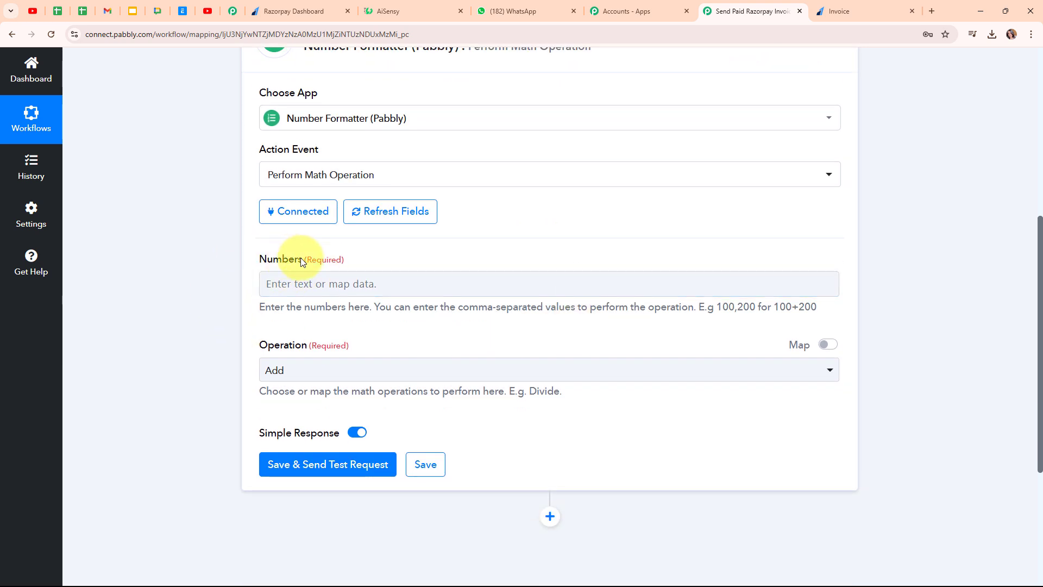
pyautogui.click(321, 287)
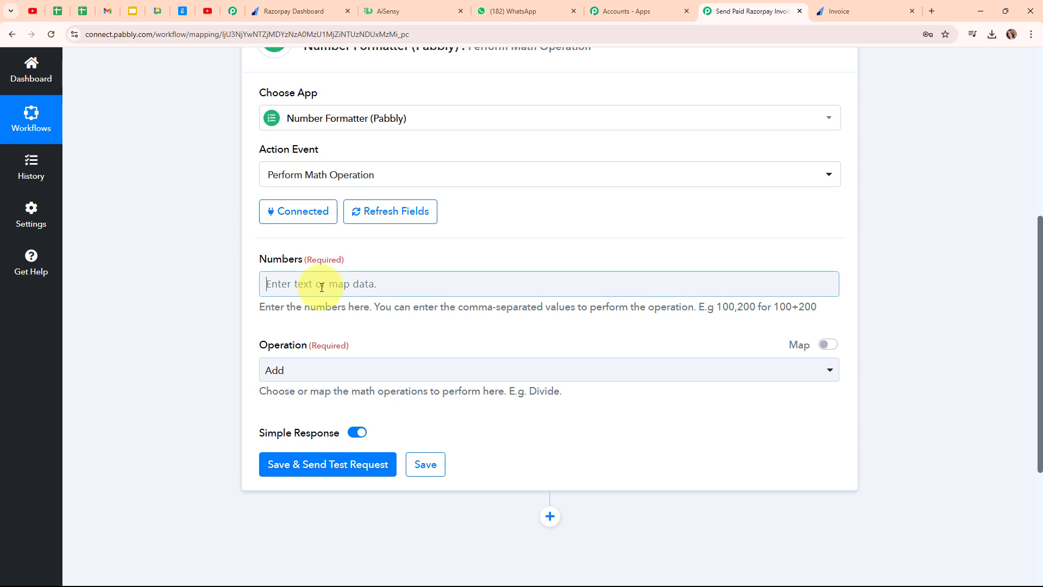
pyautogui.click(321, 287)
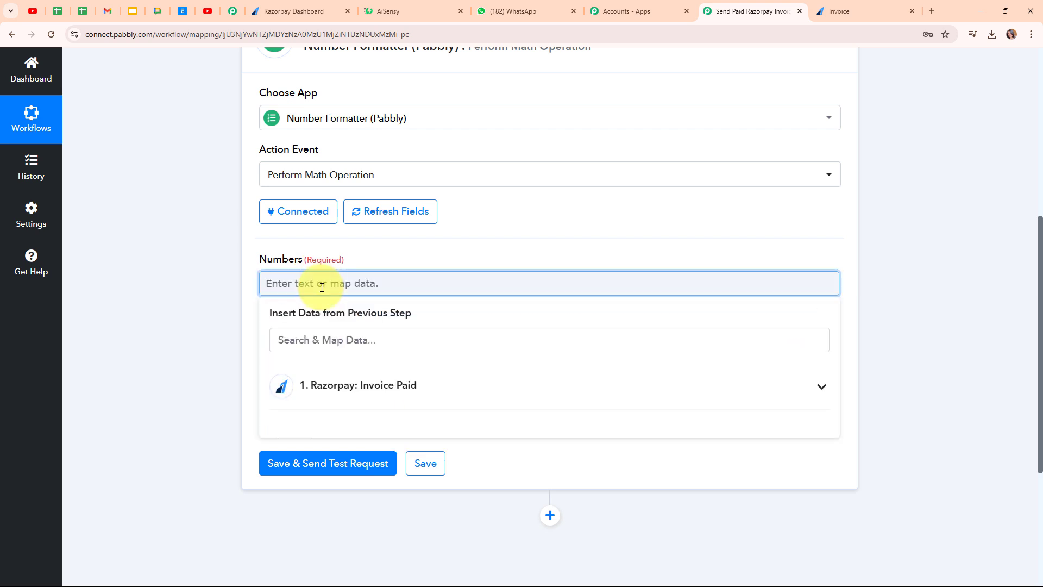
pyautogui.click(416, 393)
pyautogui.click(400, 342)
pyautogui.write('40')
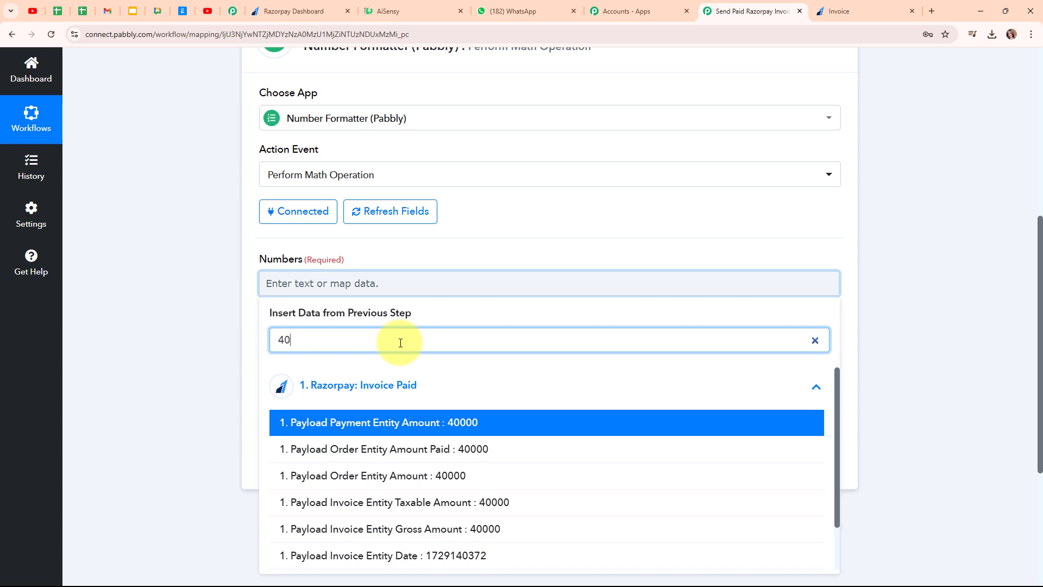
pyautogui.click(462, 432)
pyautogui.click(234, 298)
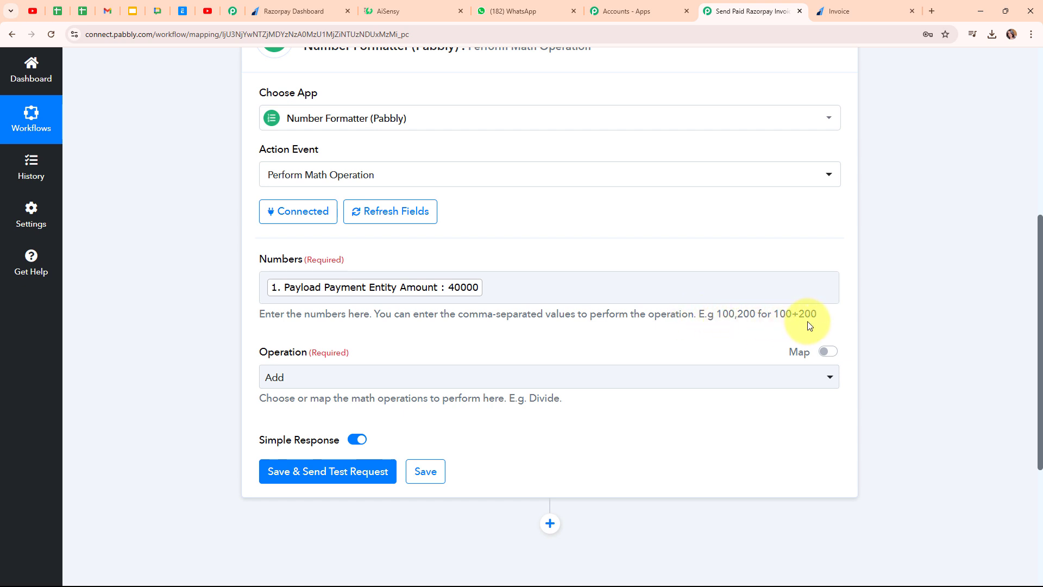
# - Append ",100" after the mapped payment amount and set the operation to Divide
pyautogui.click(514, 286)
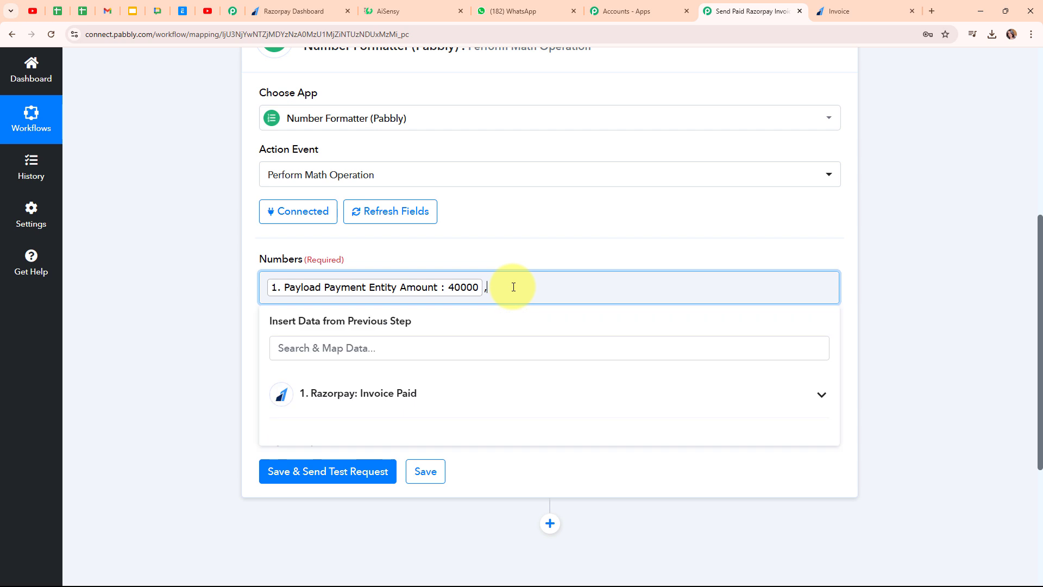
pyautogui.write(',100')
pyautogui.click(188, 328)
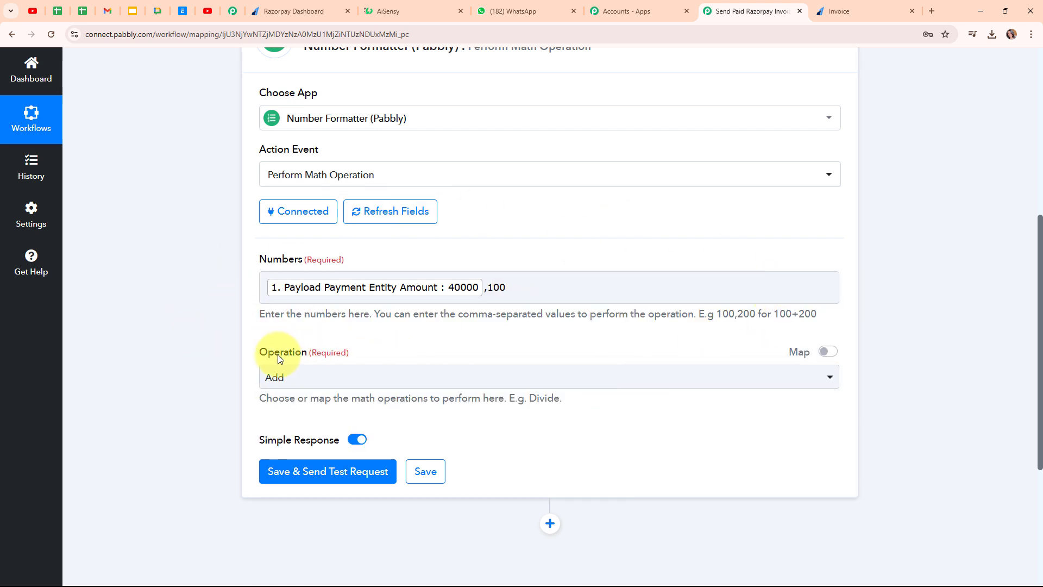
pyautogui.click(521, 384)
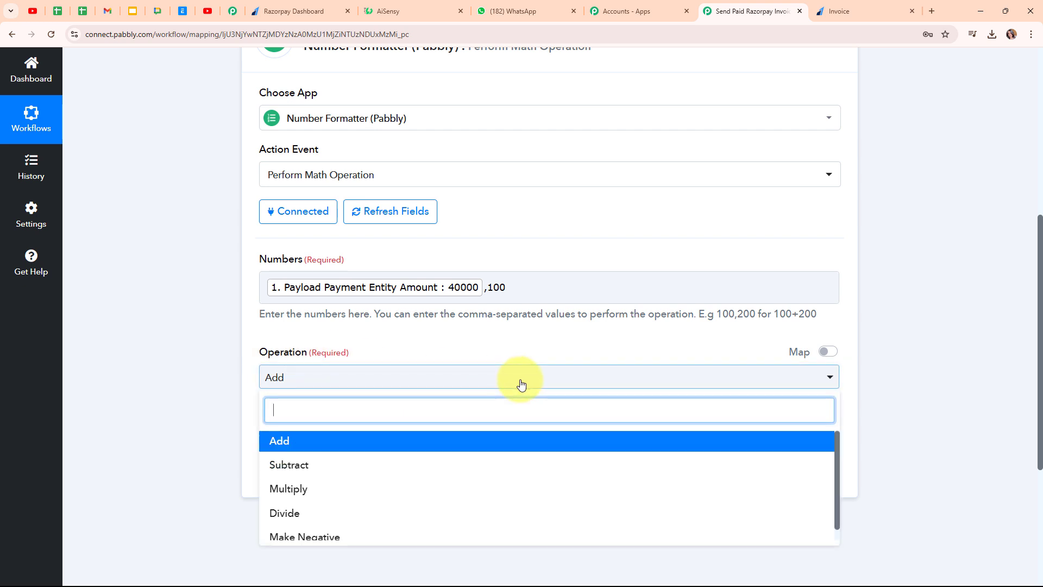
pyautogui.click(537, 512)
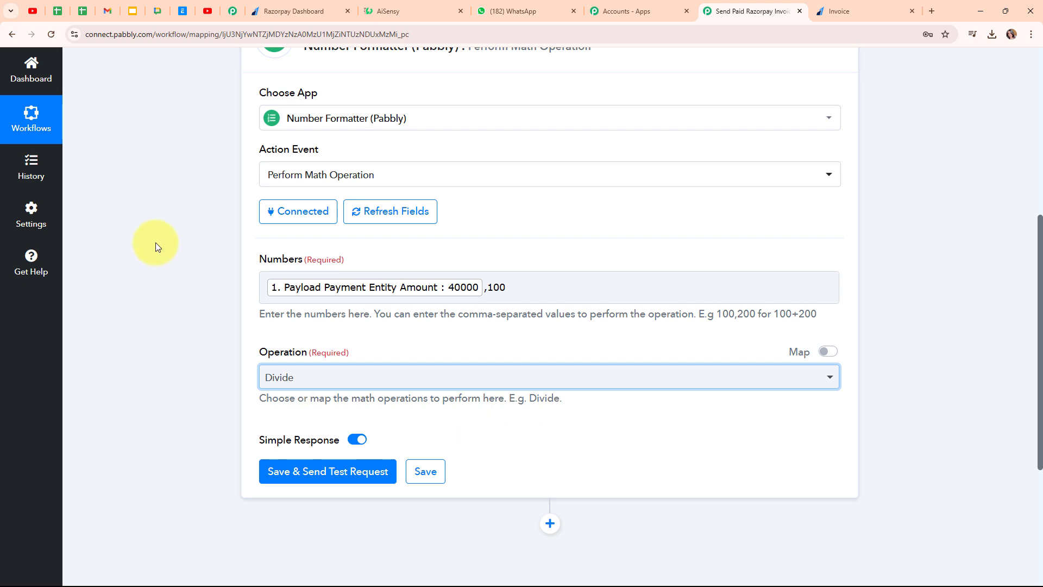
# - Save the Number Formatter step with a test request and check the returned division result
pyautogui.click(370, 474)
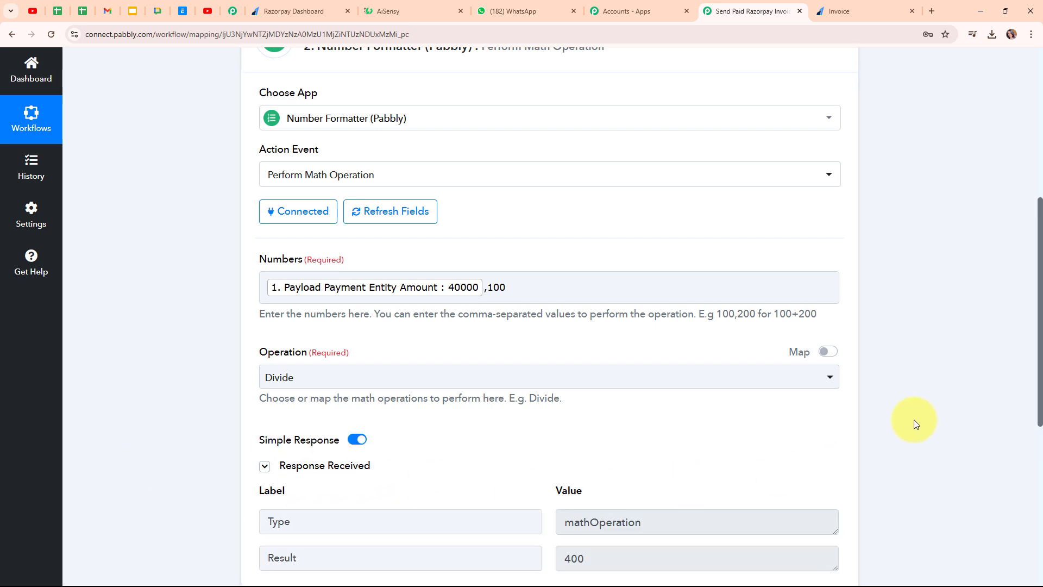
pyautogui.scroll(-3, 904, 420)
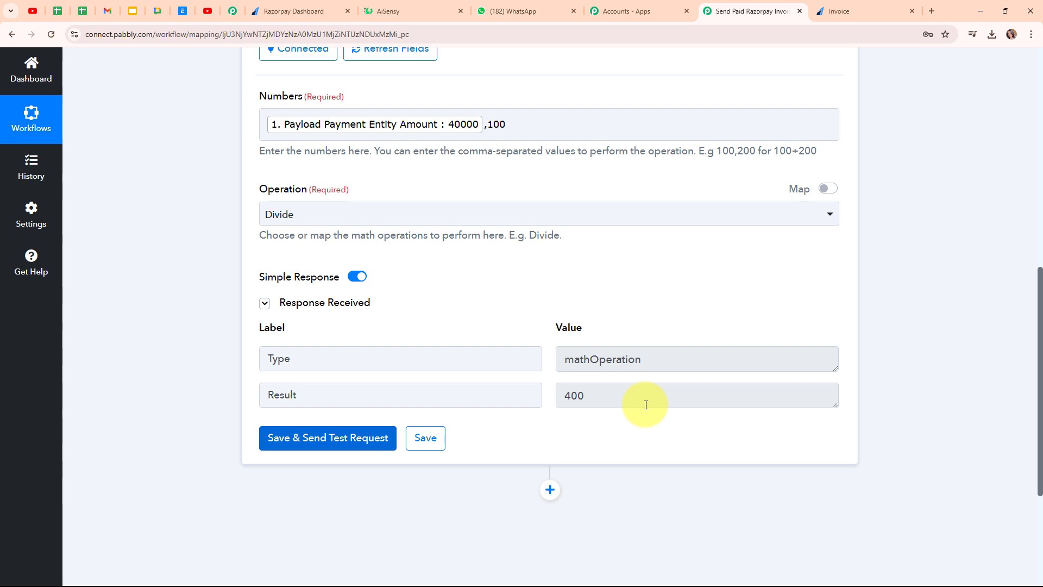
pyautogui.moveTo(642, 402); pyautogui.dragTo(530, 400)
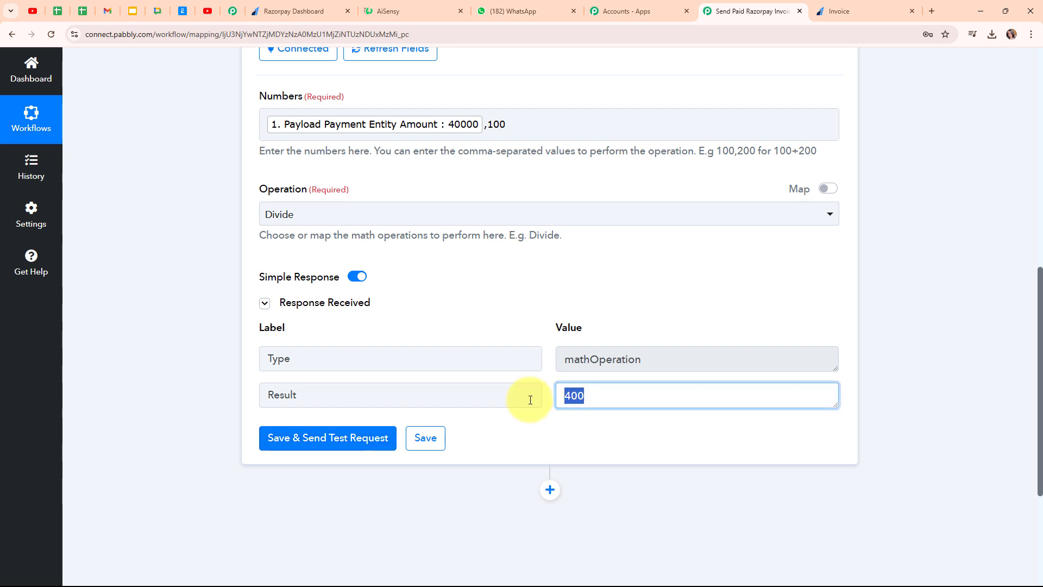
pyautogui.click(522, 398)
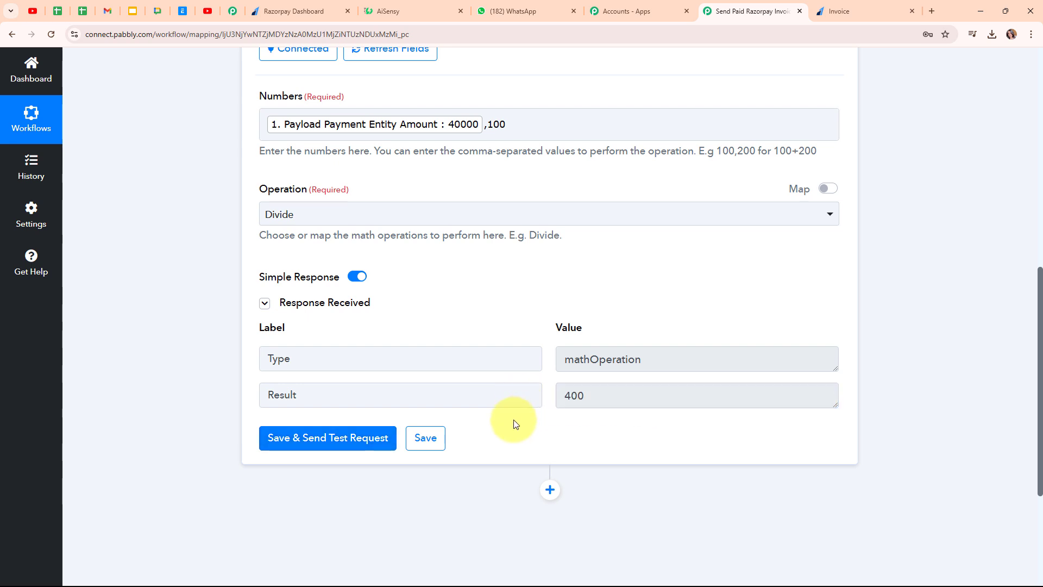
pyautogui.scroll(10, 787, 274)
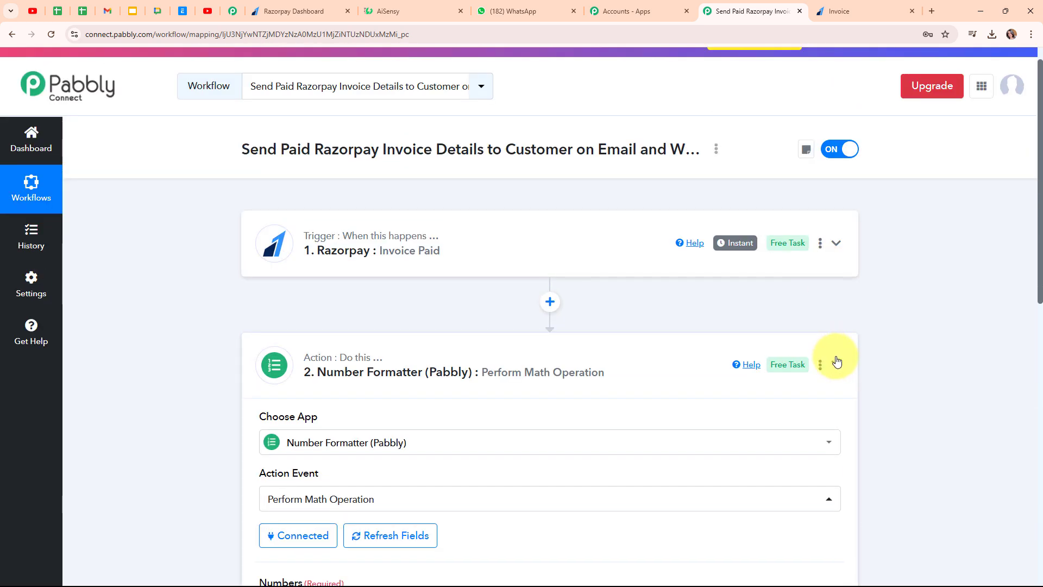
# - Add a Gmail action after the Number Formatter step with Send Email (V1) as its action event
pyautogui.click(837, 361)
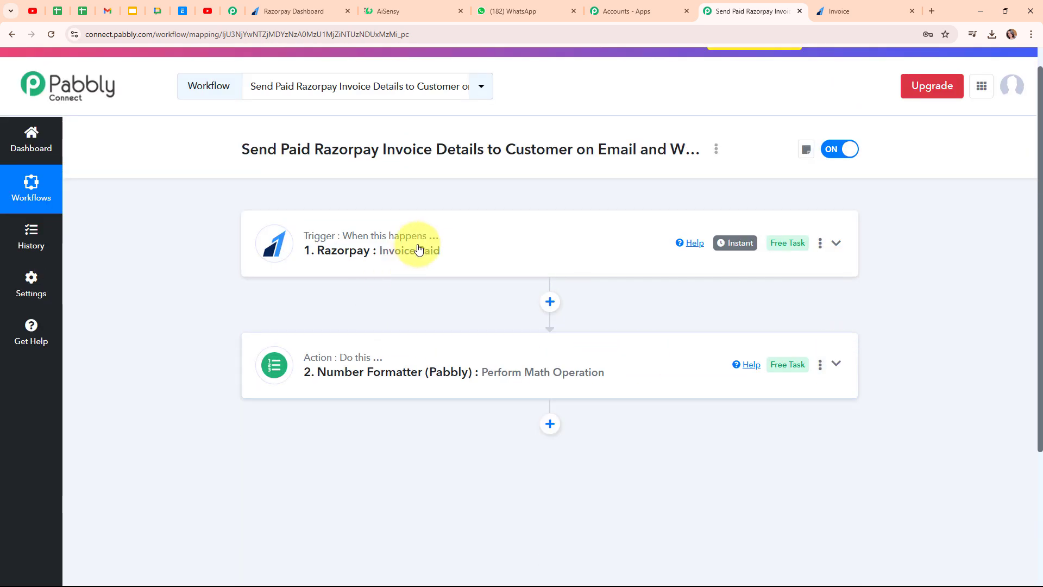
pyautogui.click(550, 423)
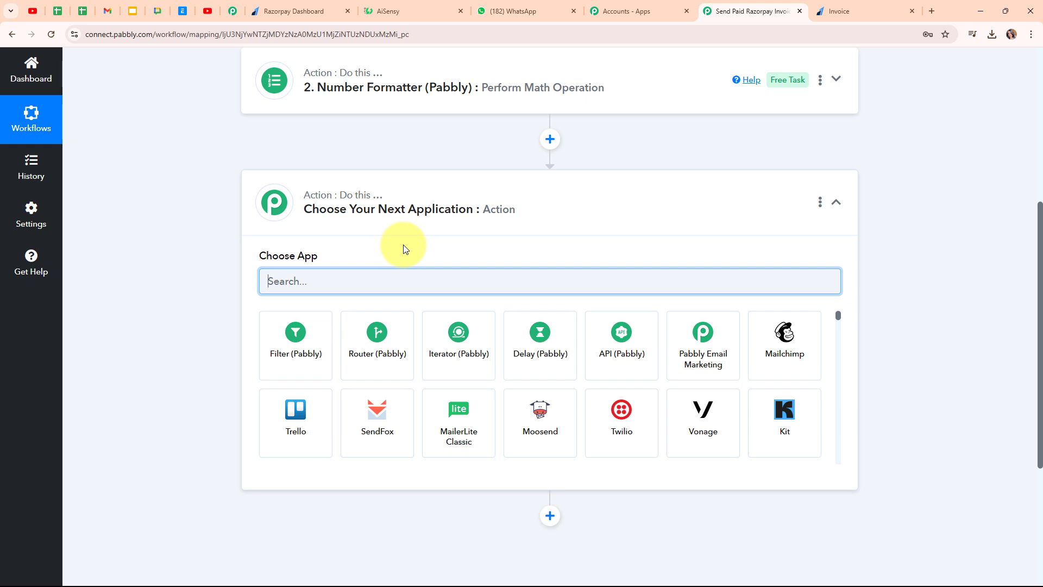
pyautogui.write('Gmail')
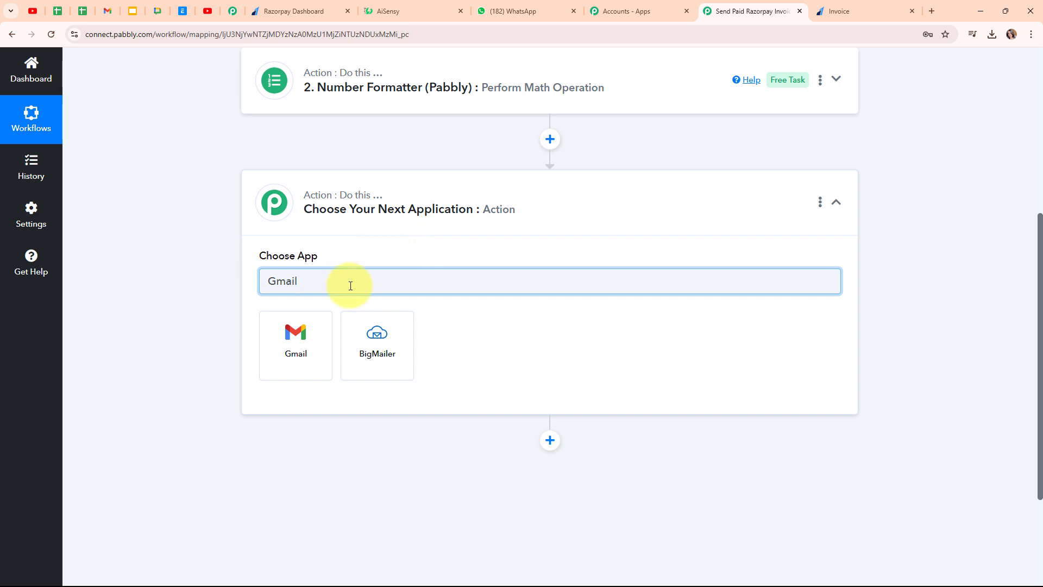
pyautogui.click(297, 354)
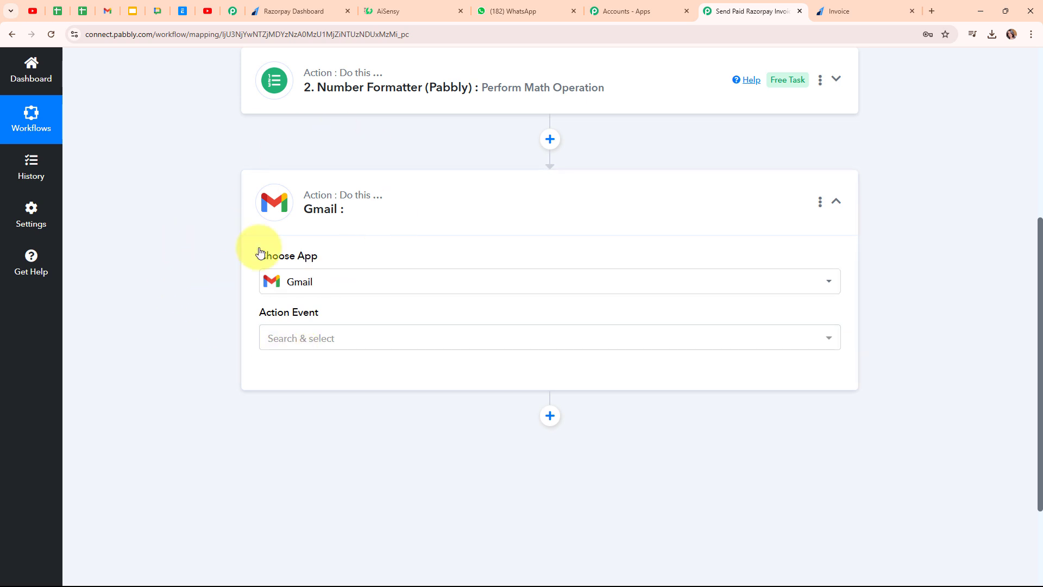
pyautogui.click(373, 339)
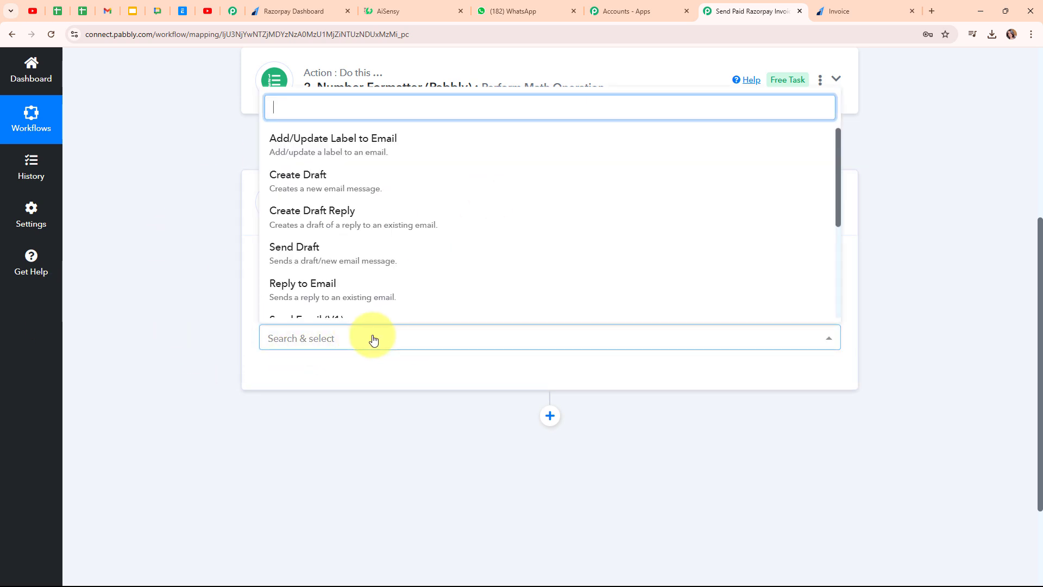
pyautogui.scroll(-1, 349, 284)
pyautogui.click(349, 282)
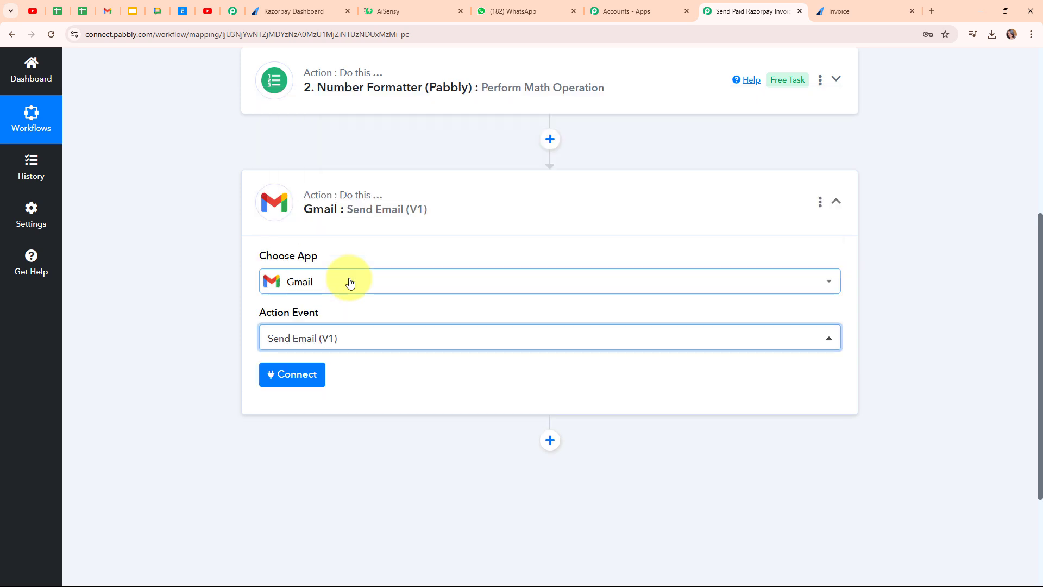
# - Connect the Gmail step through a new connection, choosing the Google account and allowing Pabbly Connect access
pyautogui.scroll(4, 570, 228)
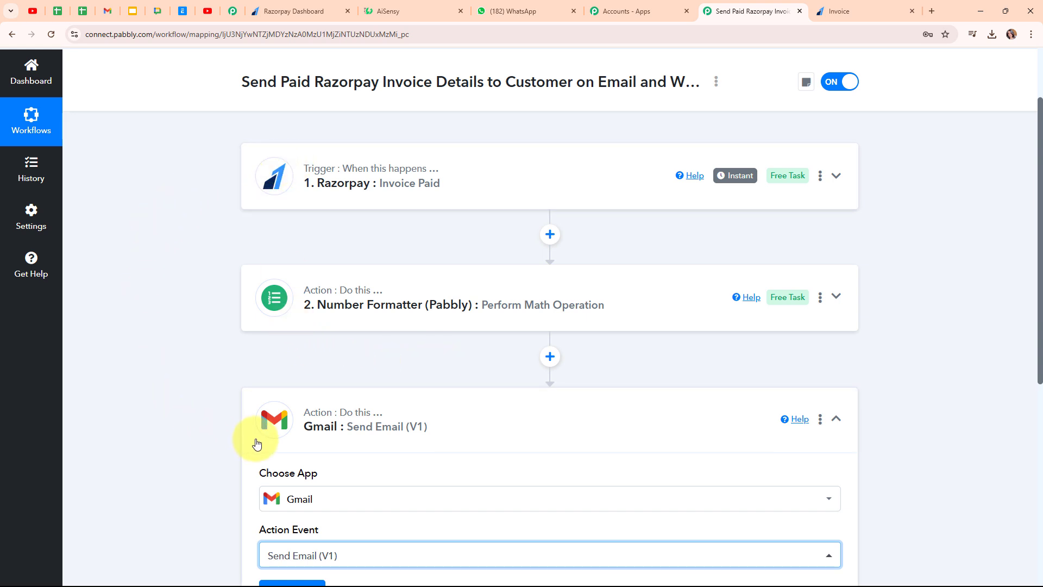
pyautogui.scroll(-3, 554, 428)
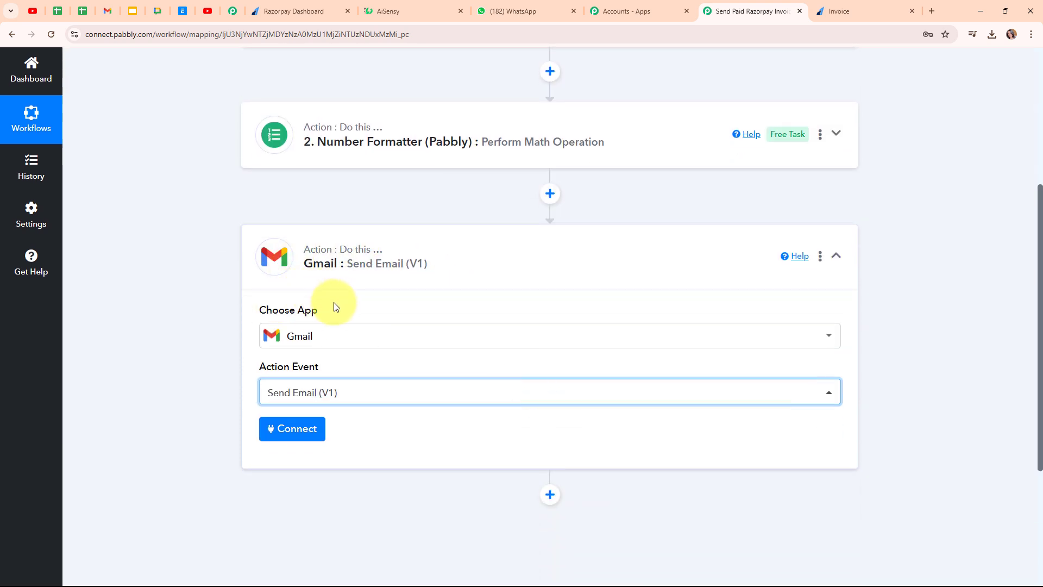
pyautogui.click(282, 440)
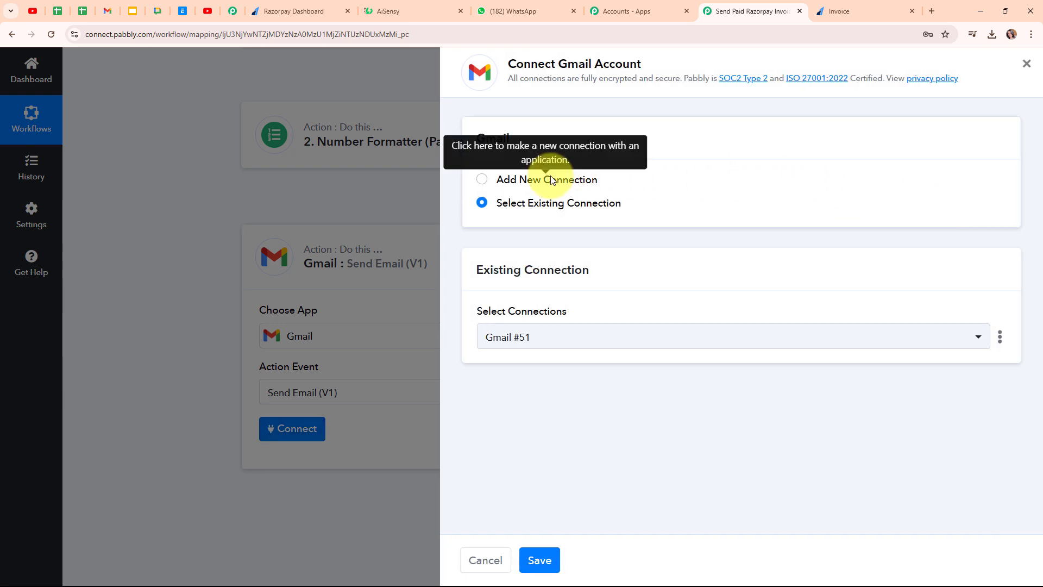
pyautogui.click(553, 181)
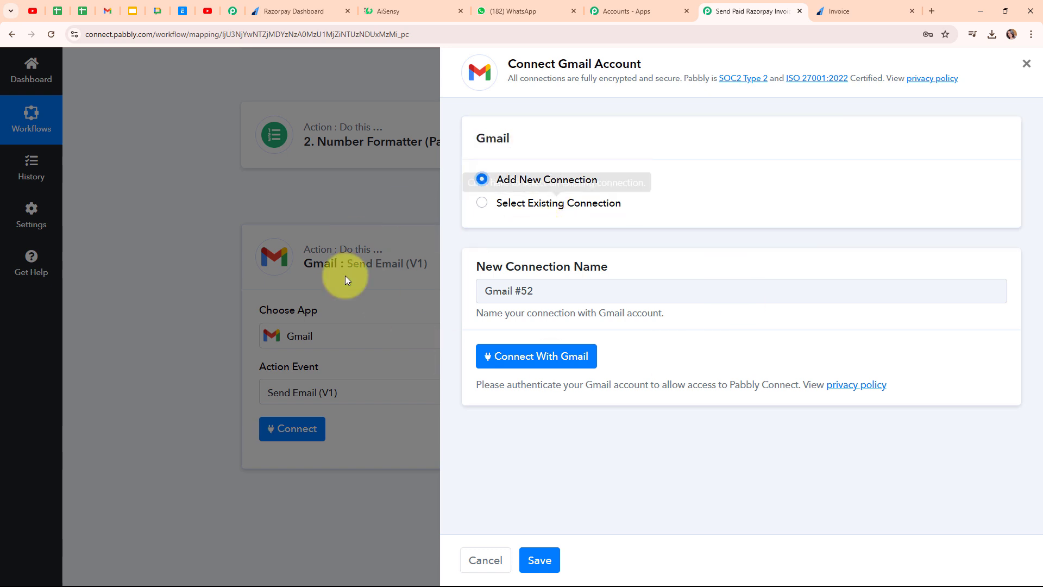
pyautogui.click(588, 359)
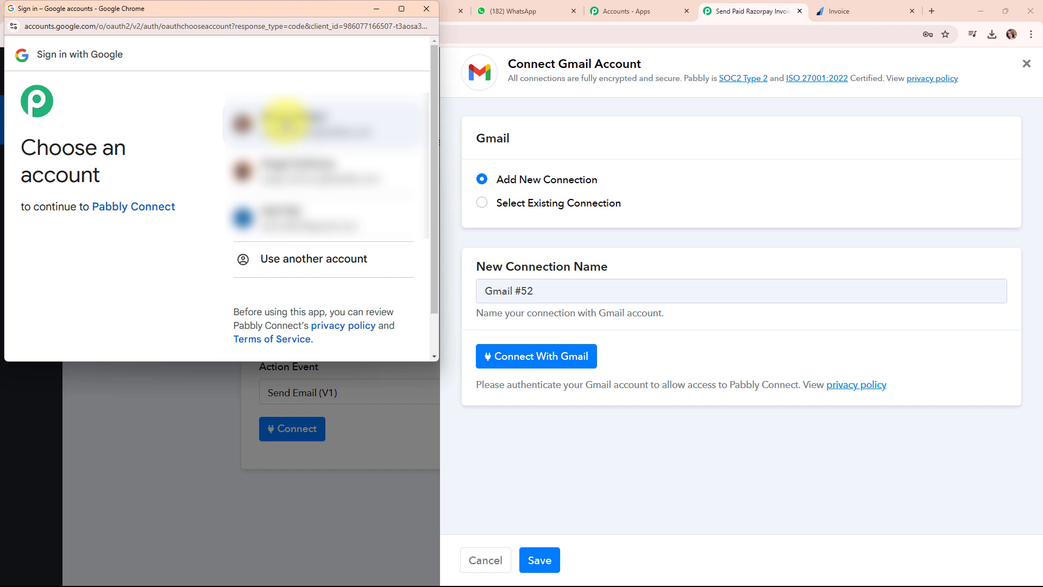
pyautogui.click(286, 124)
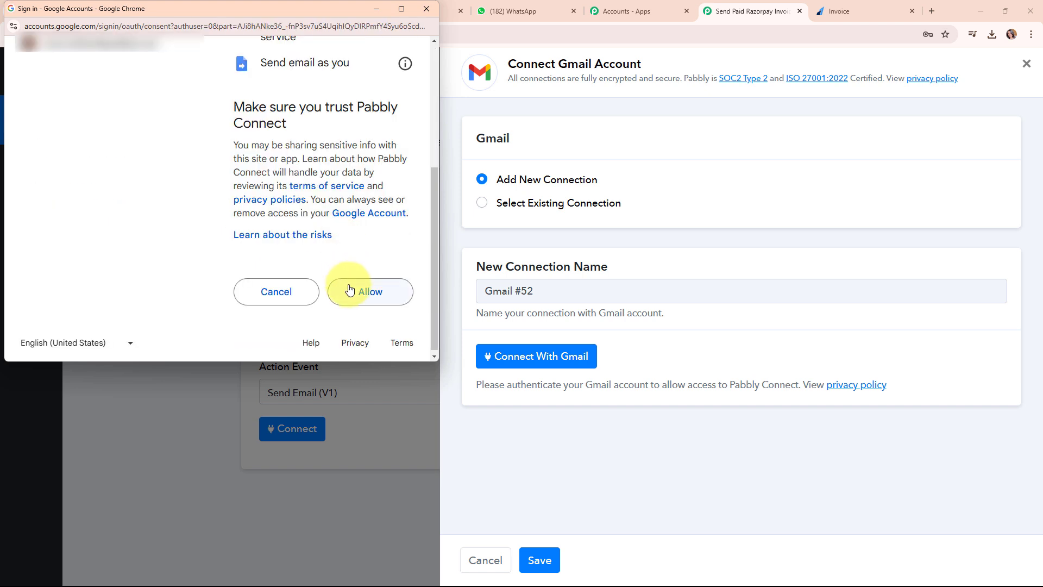
pyautogui.click(349, 290)
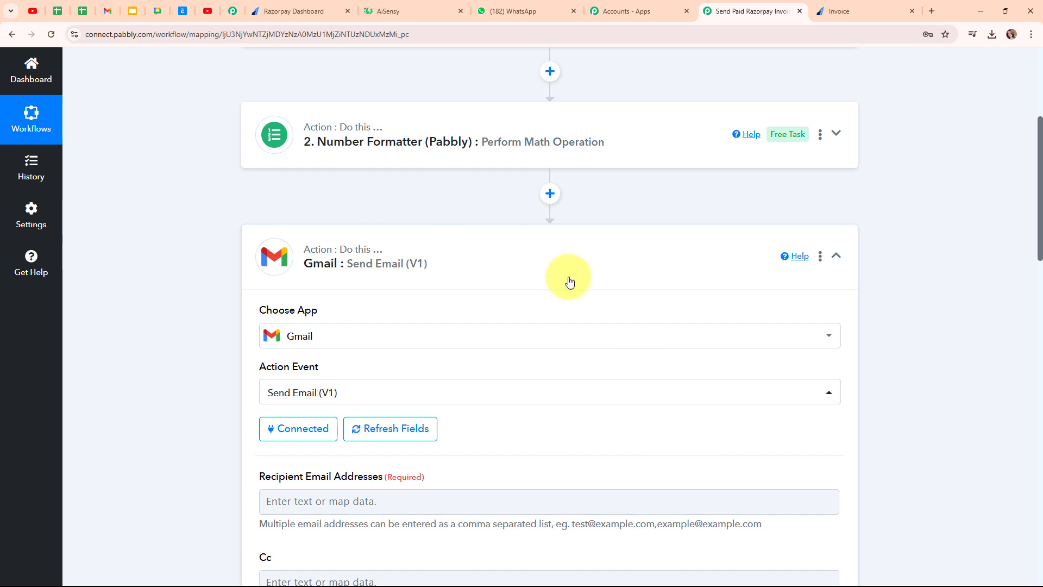
# - Map Payload Invoice Entity Customer Details Customer Email from the Razorpay trigger into Recipient Email Addresses
pyautogui.scroll(-5, 598, 398)
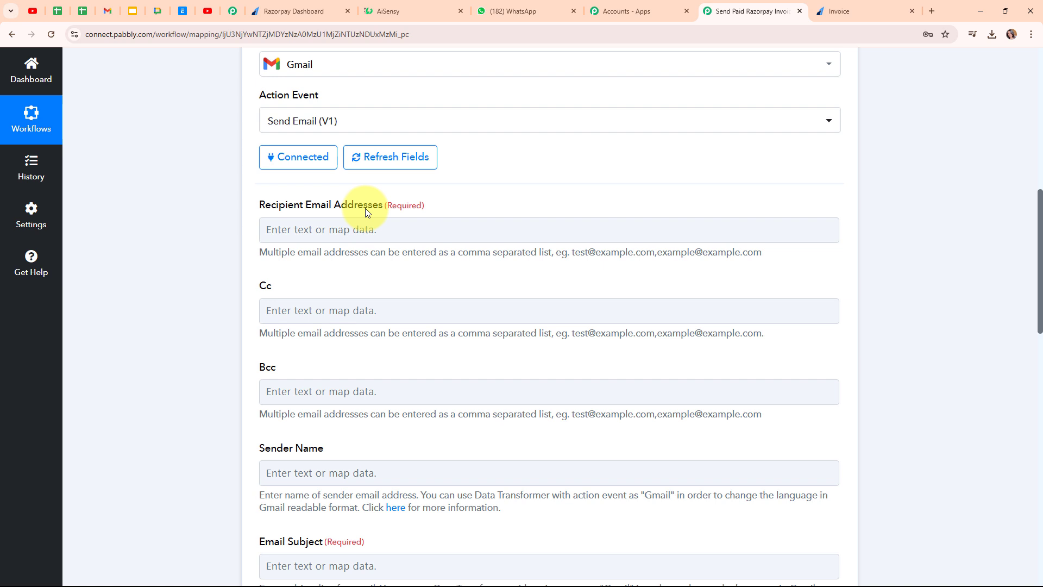
pyautogui.click(357, 230)
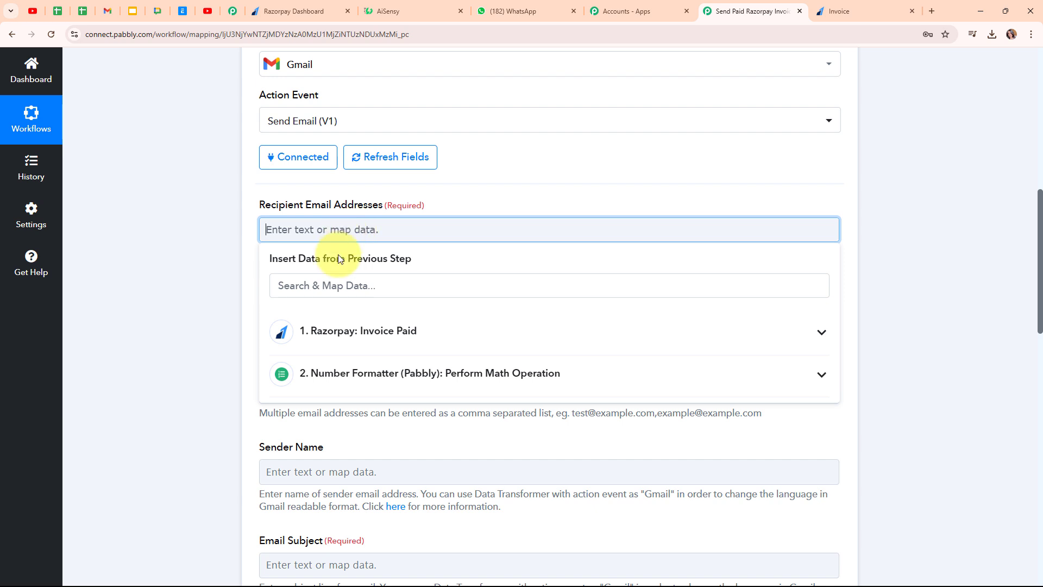
pyautogui.click(334, 282)
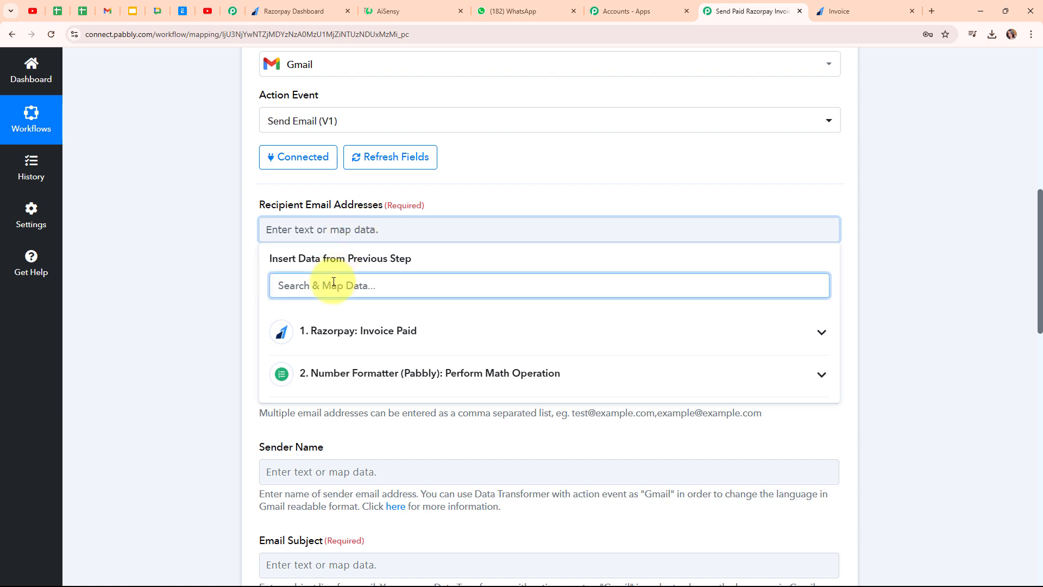
pyautogui.write('@')
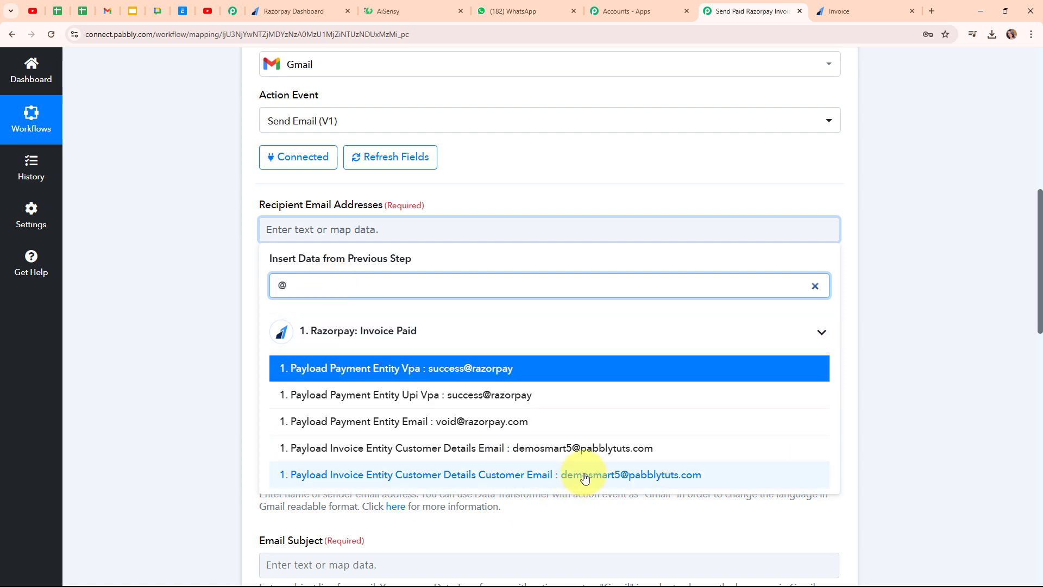
pyautogui.click(672, 475)
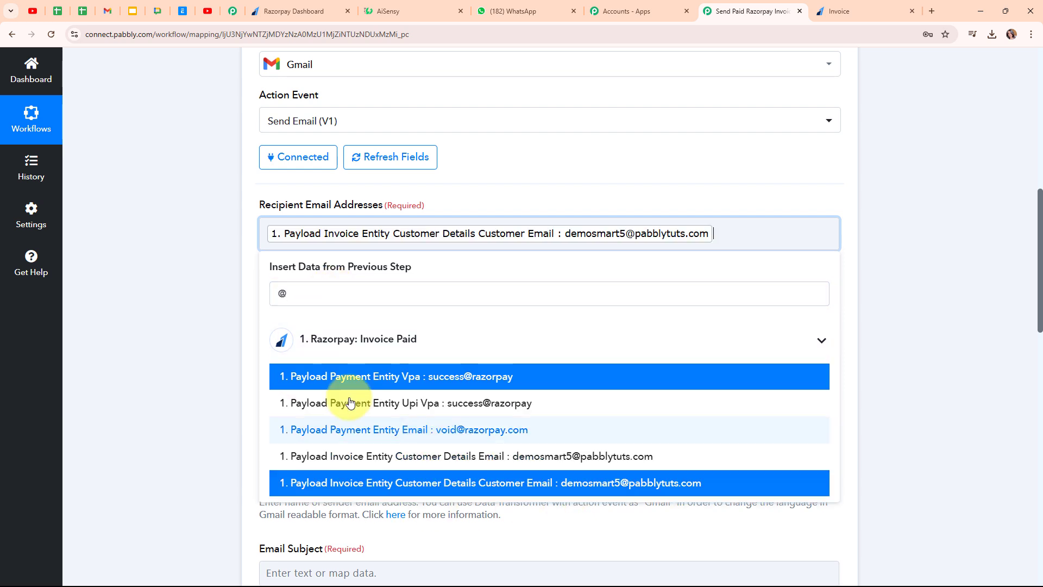
pyautogui.click(160, 269)
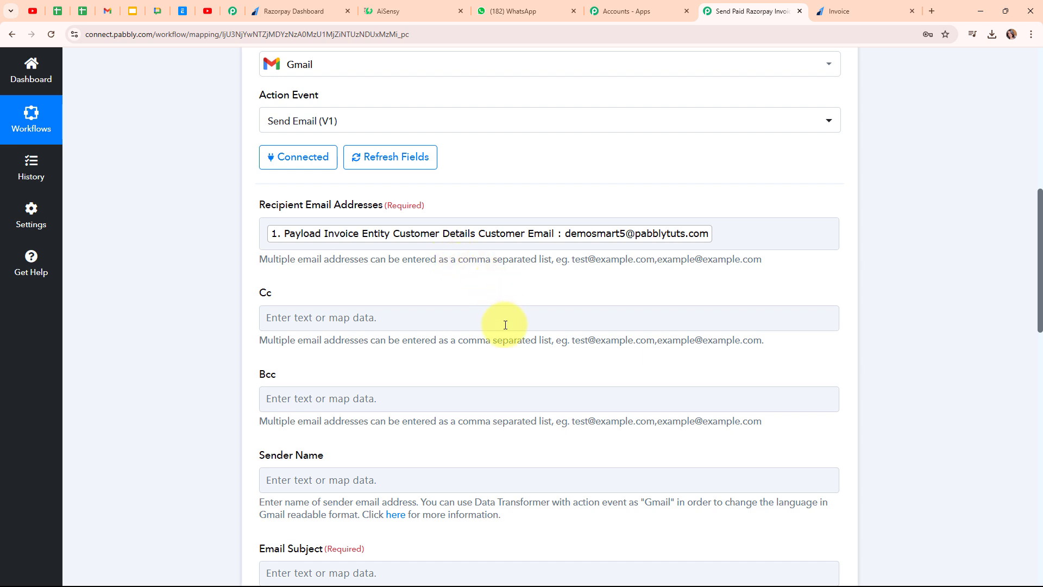
# - Enter "ABC Clothing" as the email's sender name
pyautogui.scroll(-2, 505, 325)
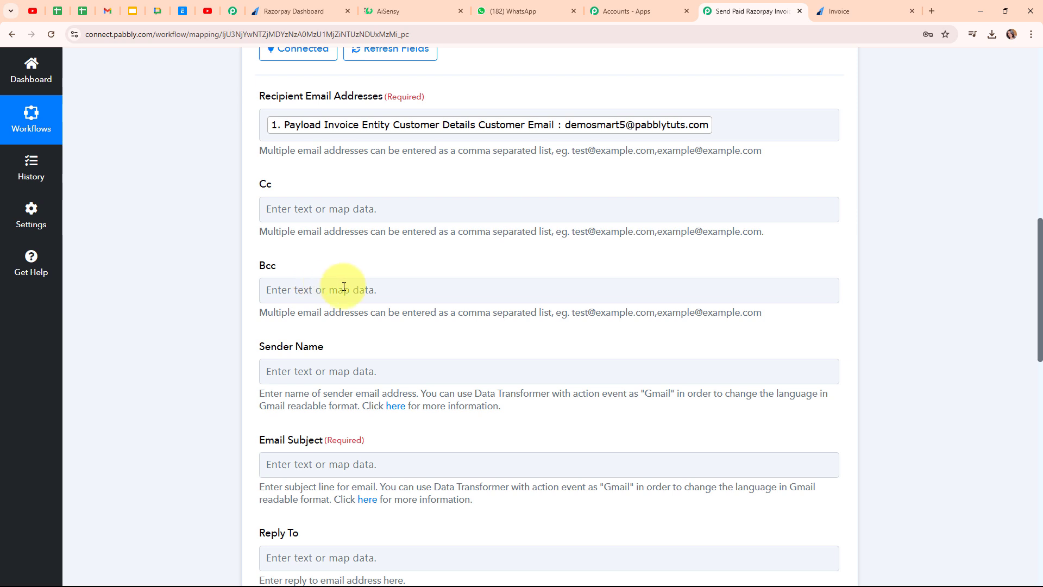
pyautogui.scroll(-2, 380, 282)
pyautogui.click(337, 266)
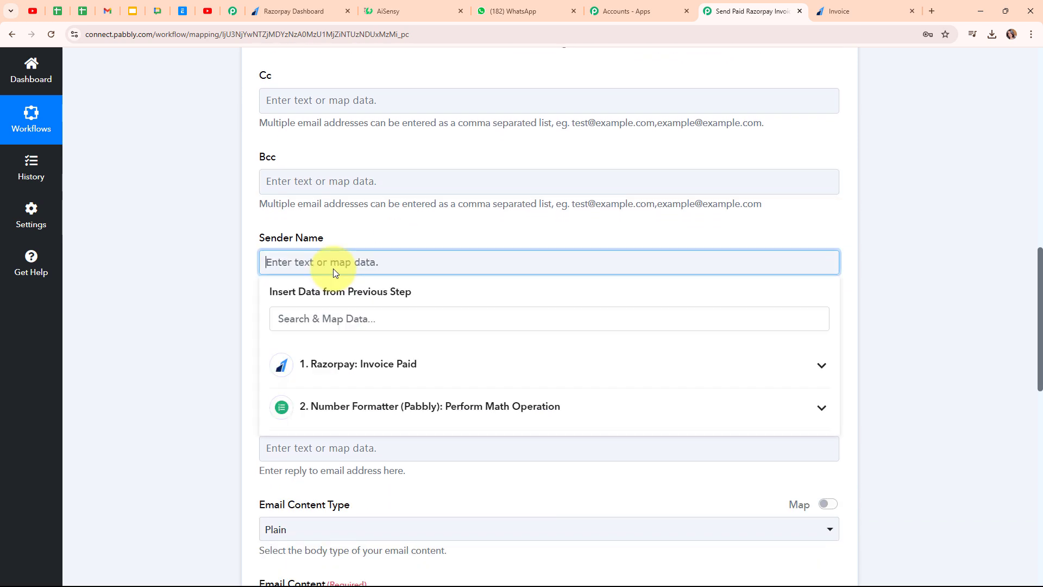
pyautogui.write('ABC Clothing')
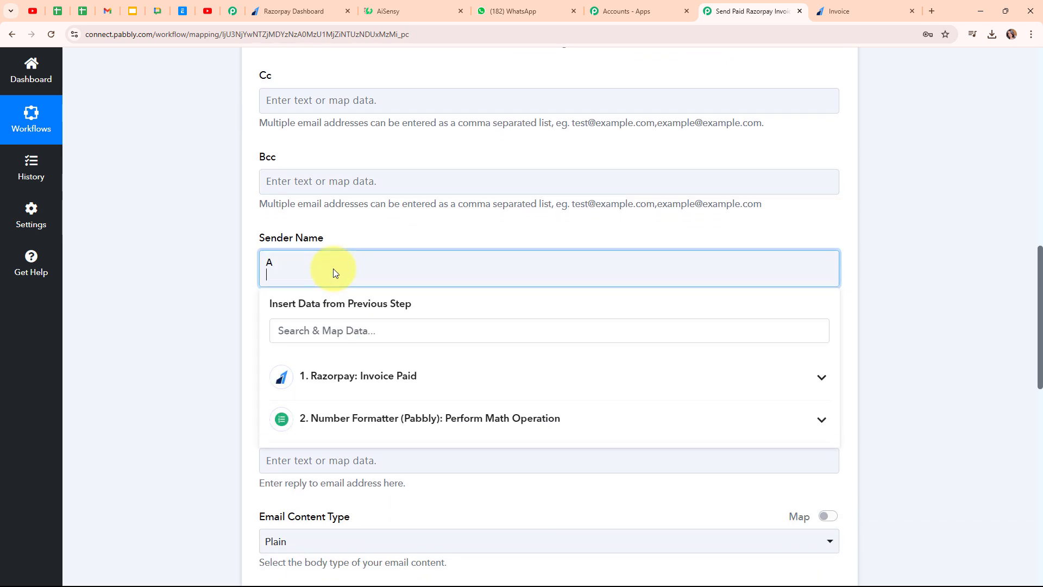
pyautogui.click(198, 272)
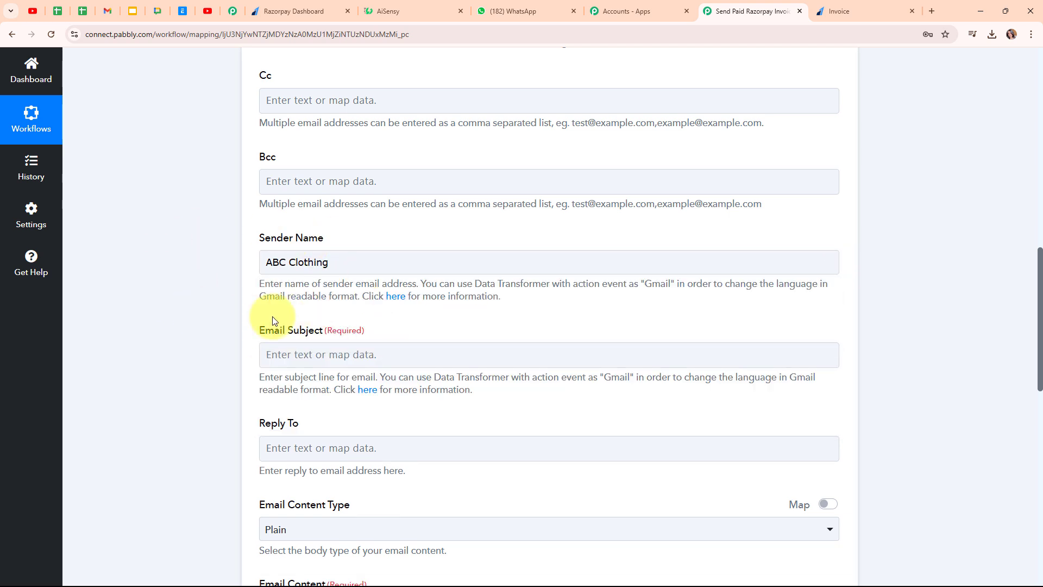
# - Enter the email subject "Your Payment is Successful! Here’s Your Invoice"
pyautogui.scroll(-2, 539, 289)
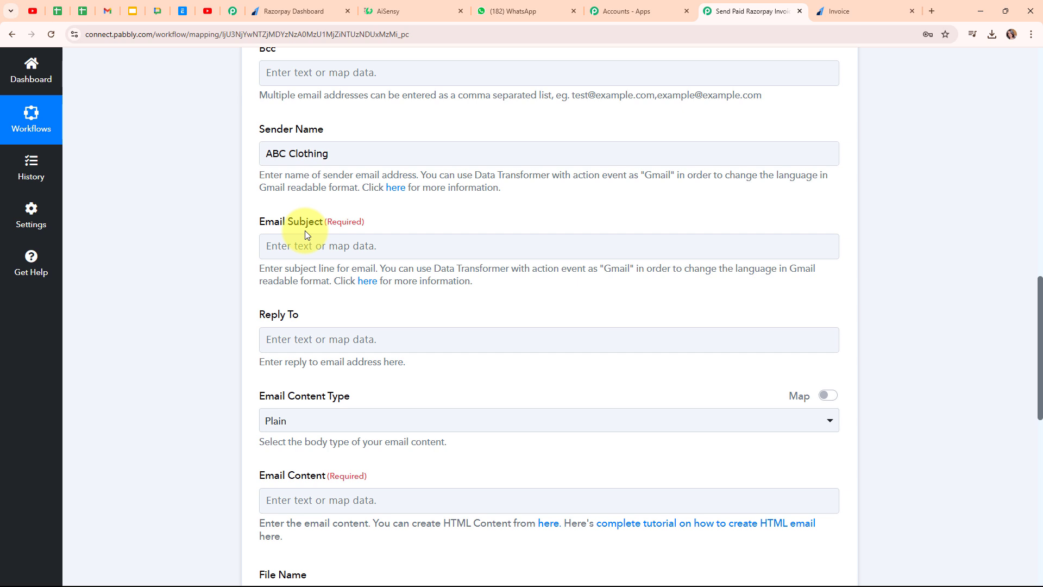
pyautogui.click(298, 245)
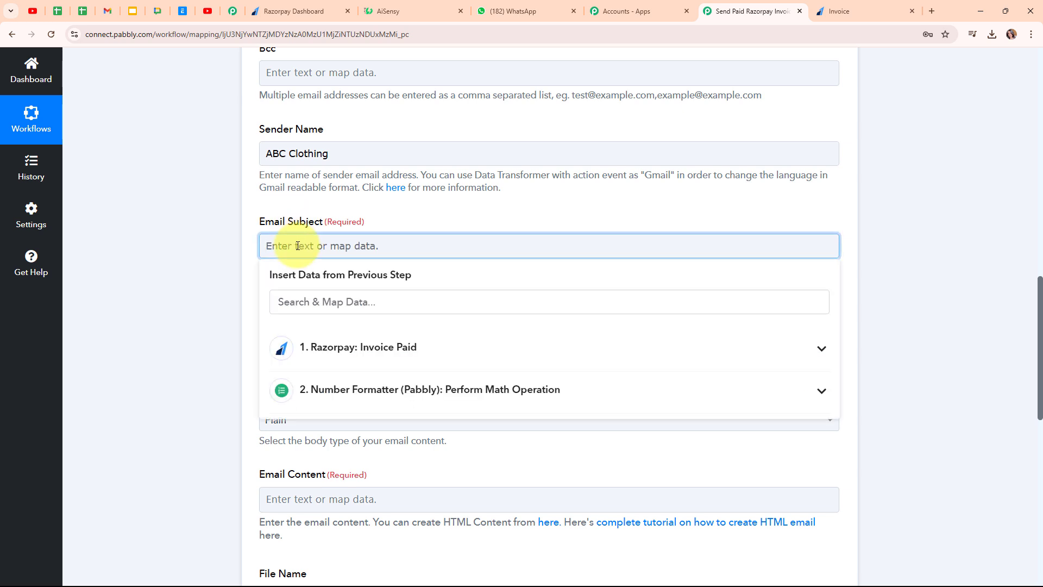
pyautogui.write('Your Payment is Successful! Here’s Your Invoice')
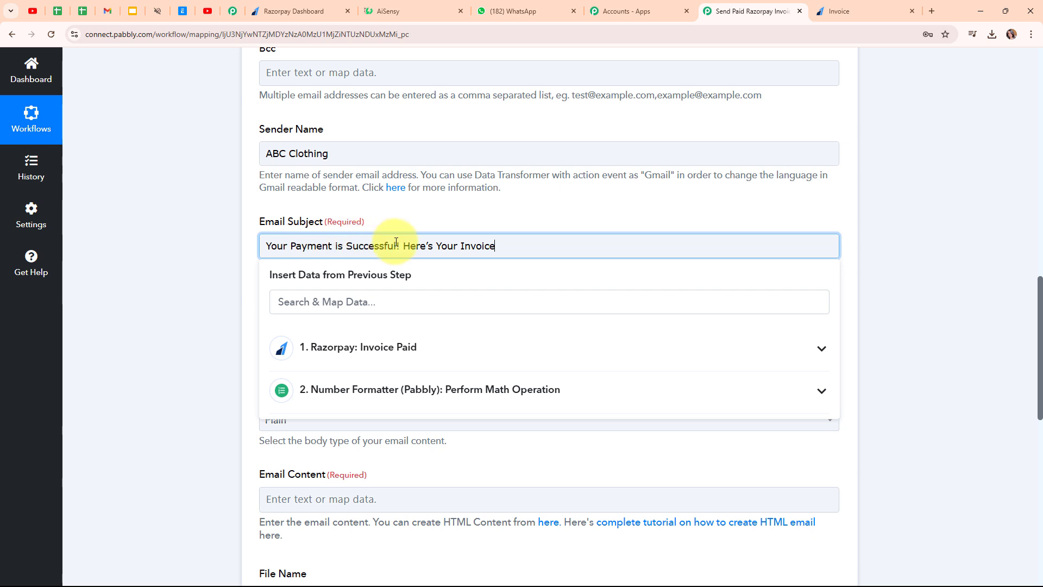
pyautogui.click(209, 260)
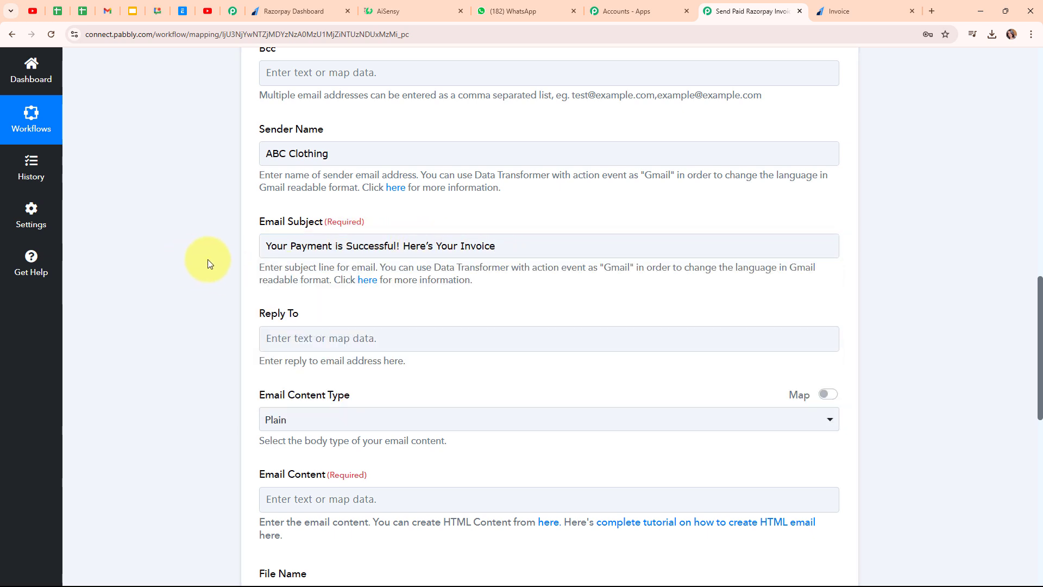
# - Choose Plain as the email content type
pyautogui.scroll(-3, 517, 298)
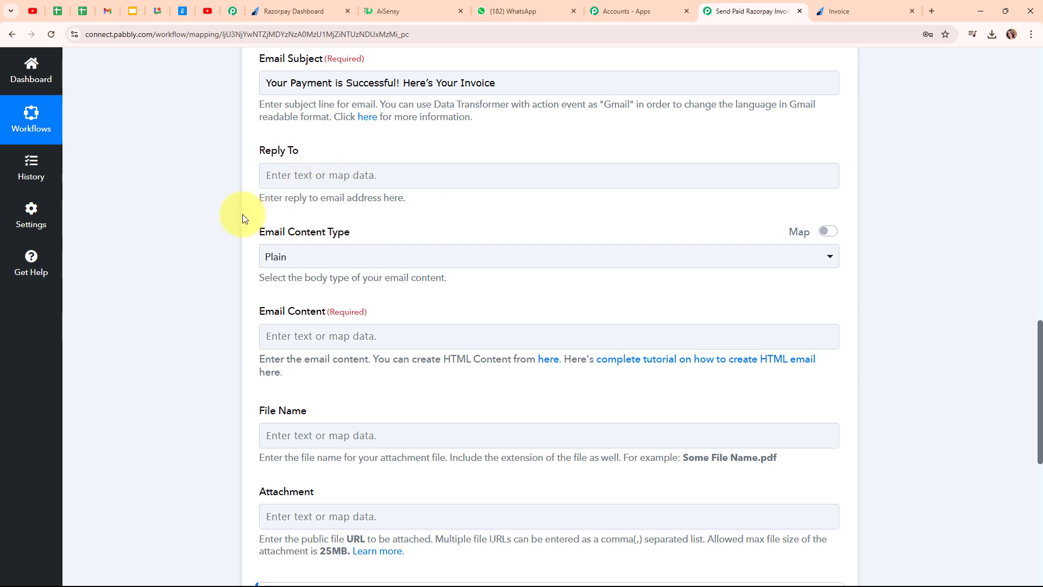
pyautogui.click(579, 265)
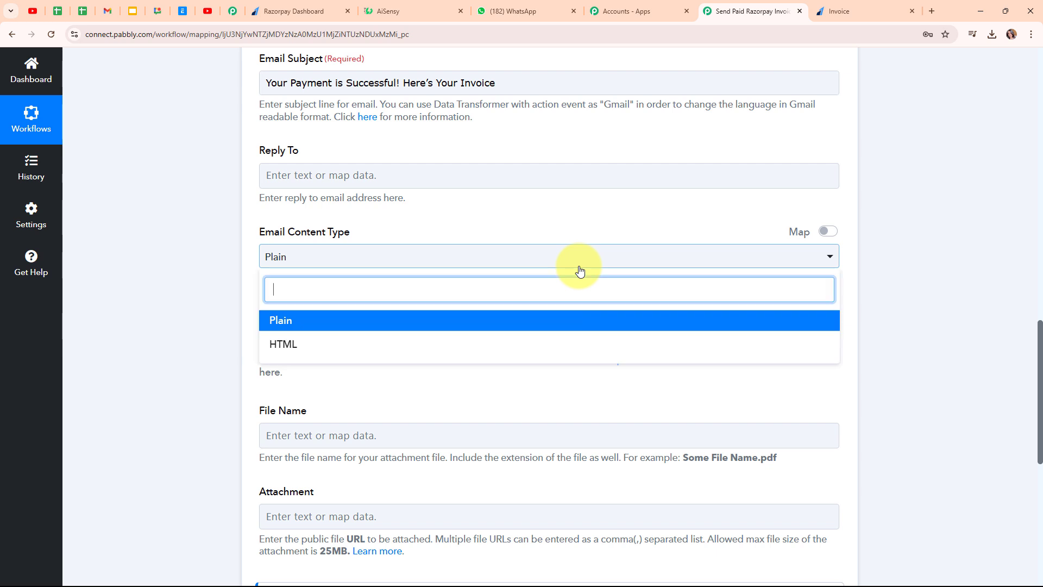
pyautogui.click(571, 324)
# - Paste the ABC Clothing thank-you message as email content, with placeholders for customer name, invoice number, amount paid, invoice ID and order description
pyautogui.scroll(-2, 158, 223)
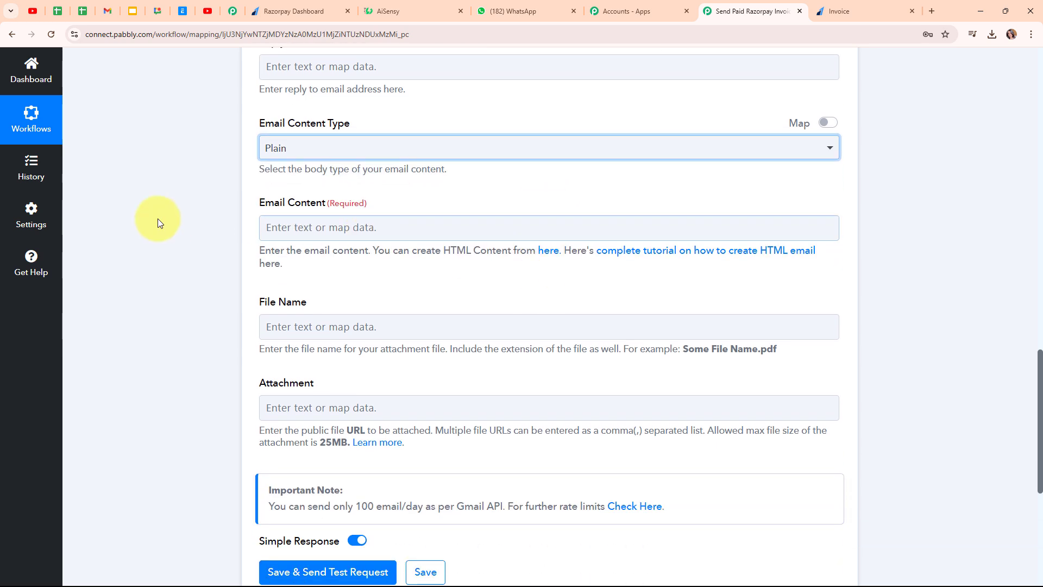
pyautogui.click(288, 233)
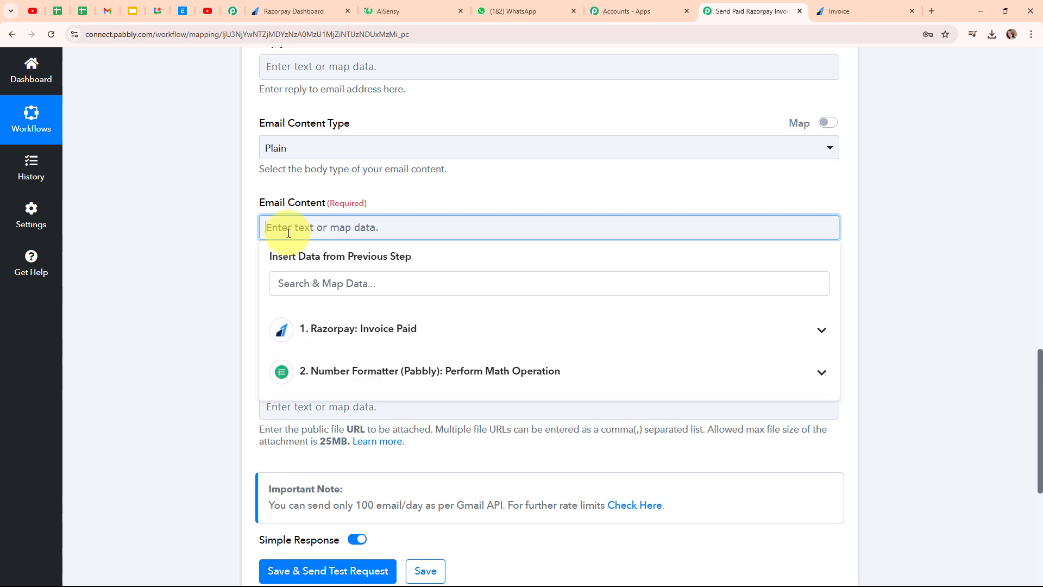
pyautogui.hotkey('ctrl', 'v')
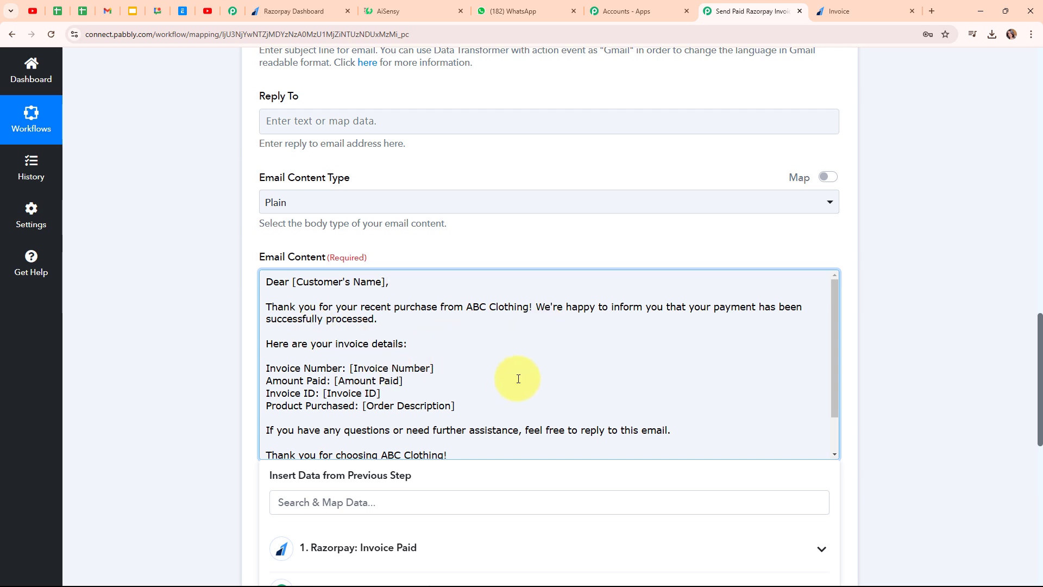
pyautogui.scroll(-1, 500, 379)
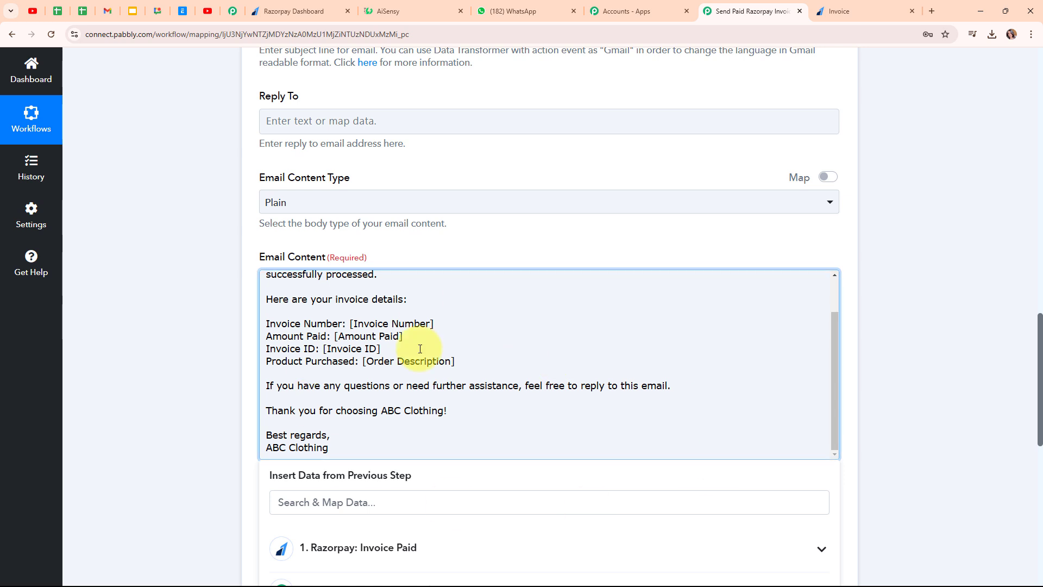
pyautogui.scroll(2, 473, 360)
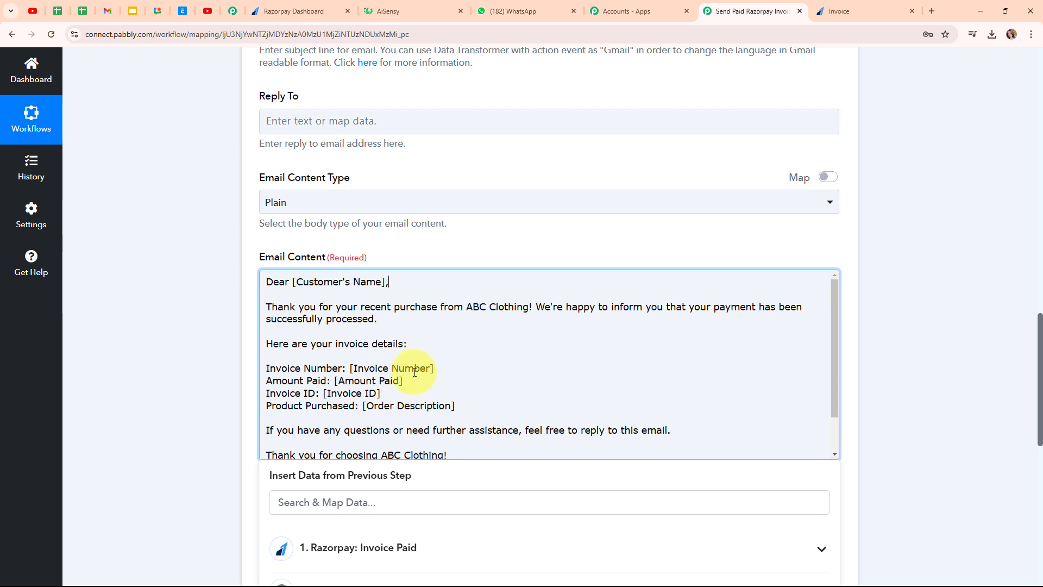
# - Replace the [Customer's Name] placeholder in the email content with the Razorpay invoice's Customer Details Customer Name field
pyautogui.moveTo(386, 281); pyautogui.dragTo(295, 281)
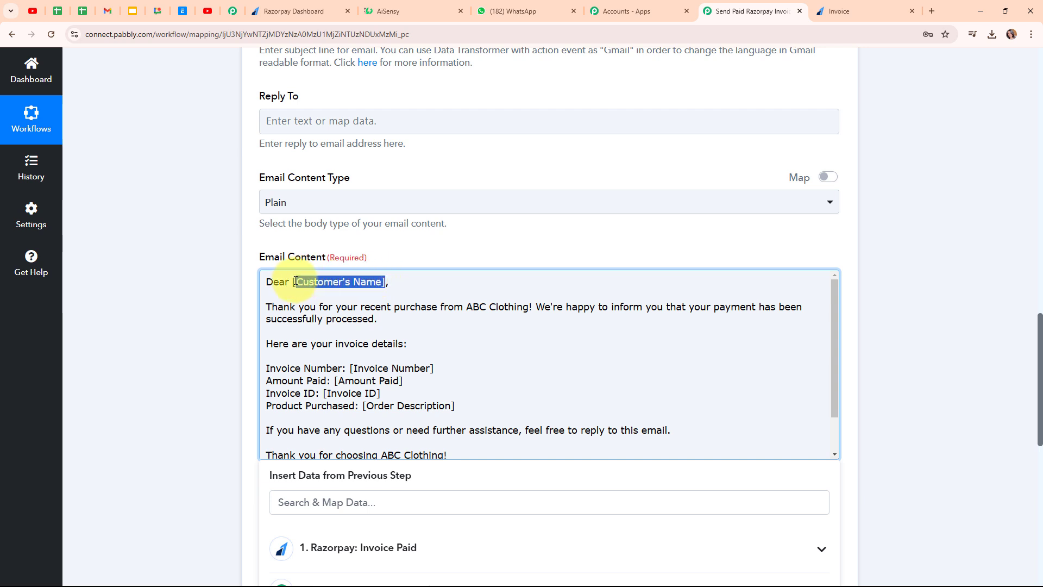
pyautogui.press('BackSpace')
pyautogui.press('BackSpace')
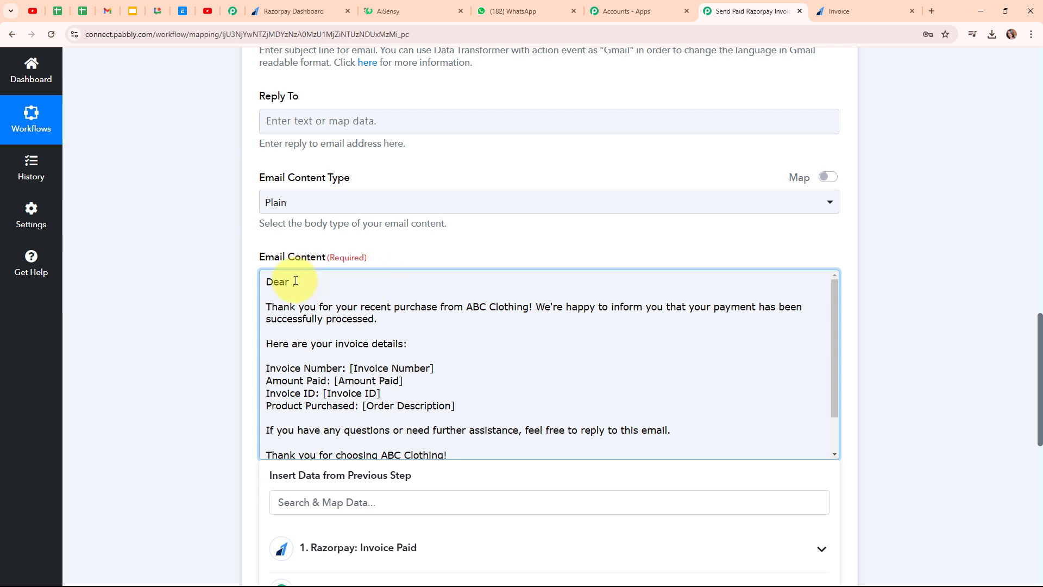
pyautogui.click(326, 500)
pyautogui.write('na')
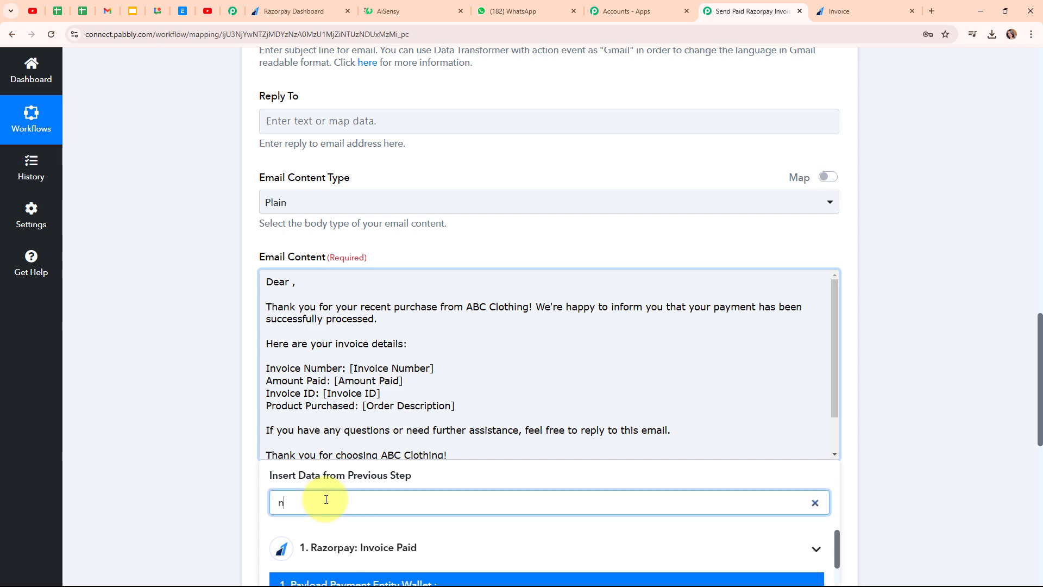
pyautogui.scroll(-4, 541, 368)
pyautogui.click(499, 419)
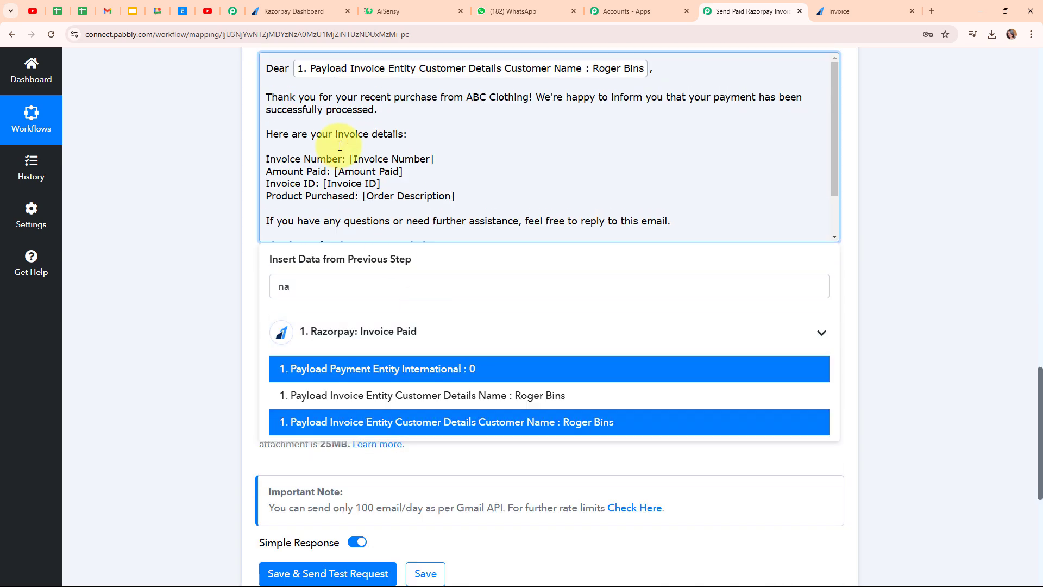
# - Replace the [Invoice Number] placeholder with the Razorpay Payload Order Entity Receipt field
pyautogui.moveTo(440, 159); pyautogui.dragTo(350, 161)
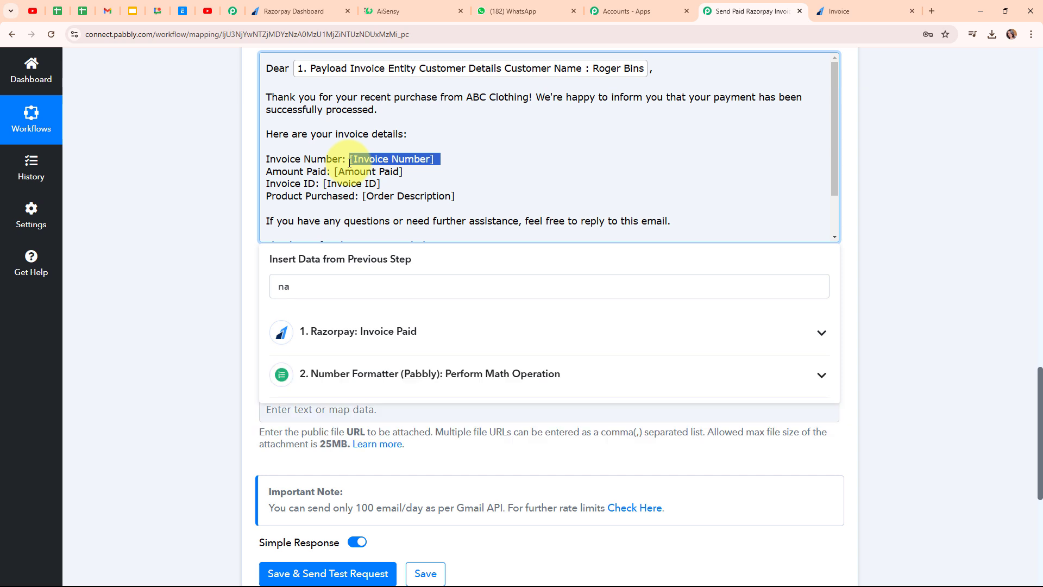
pyautogui.press('BackSpace')
pyautogui.click(380, 286)
pyautogui.hotkey('ctrl', 'a')
pyautogui.write('inv')
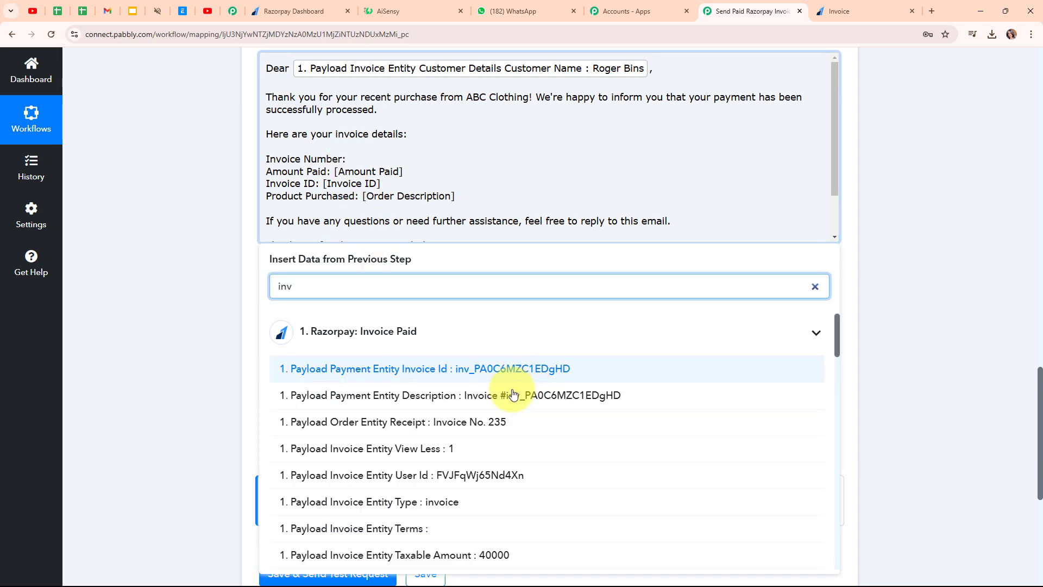
pyautogui.click(491, 423)
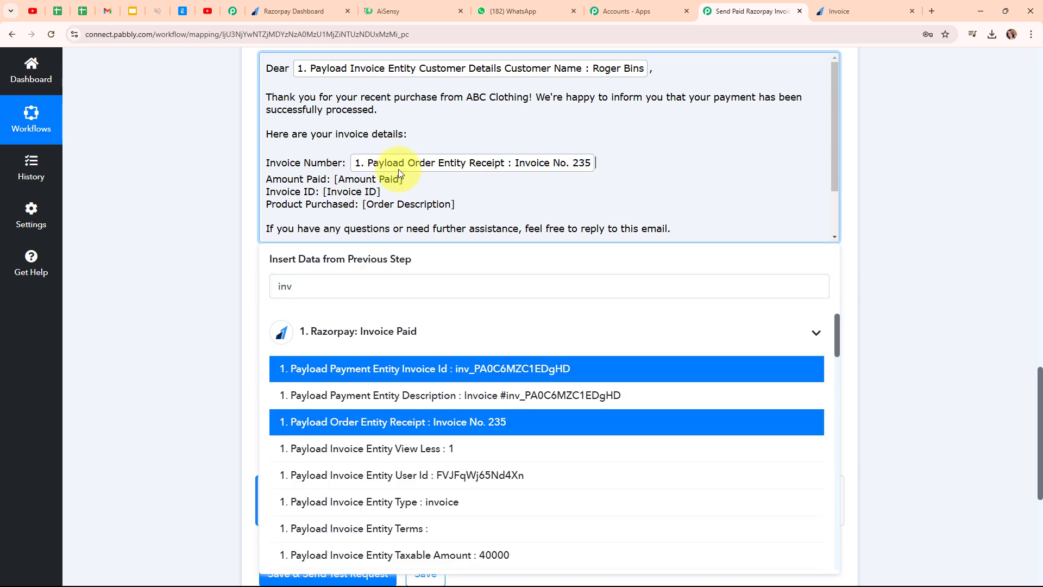
# - Replace the [Amount Paid] placeholder with the Result field of the Number Formatter math operation
pyautogui.moveTo(411, 179); pyautogui.dragTo(327, 177)
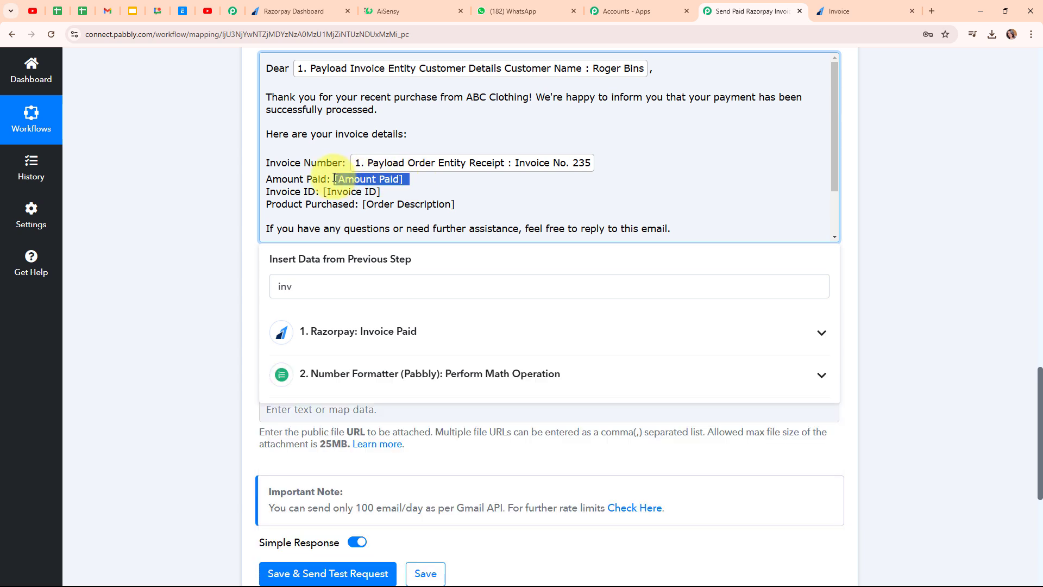
pyautogui.press('BackSpace')
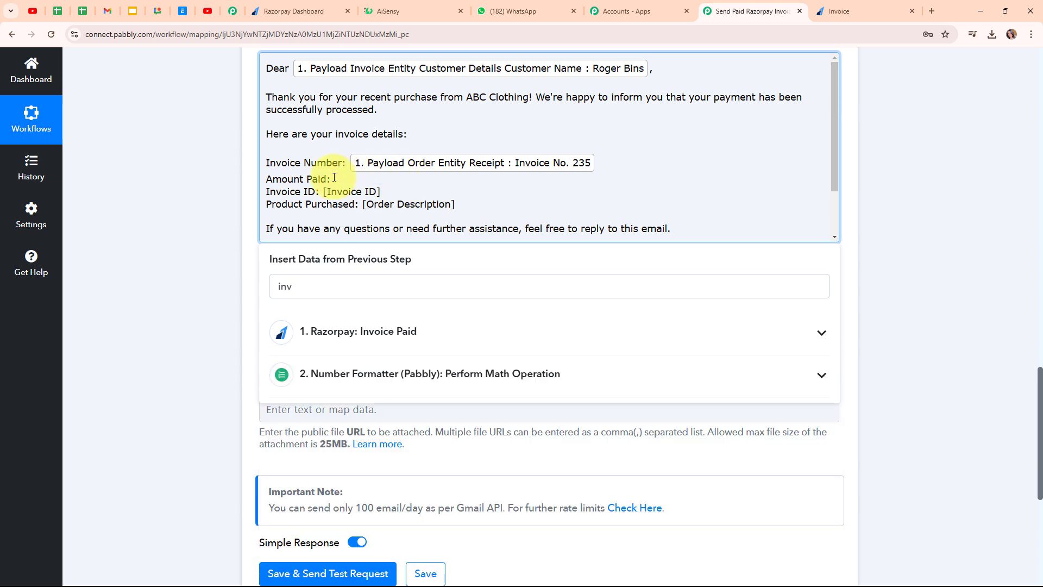
pyautogui.click(546, 374)
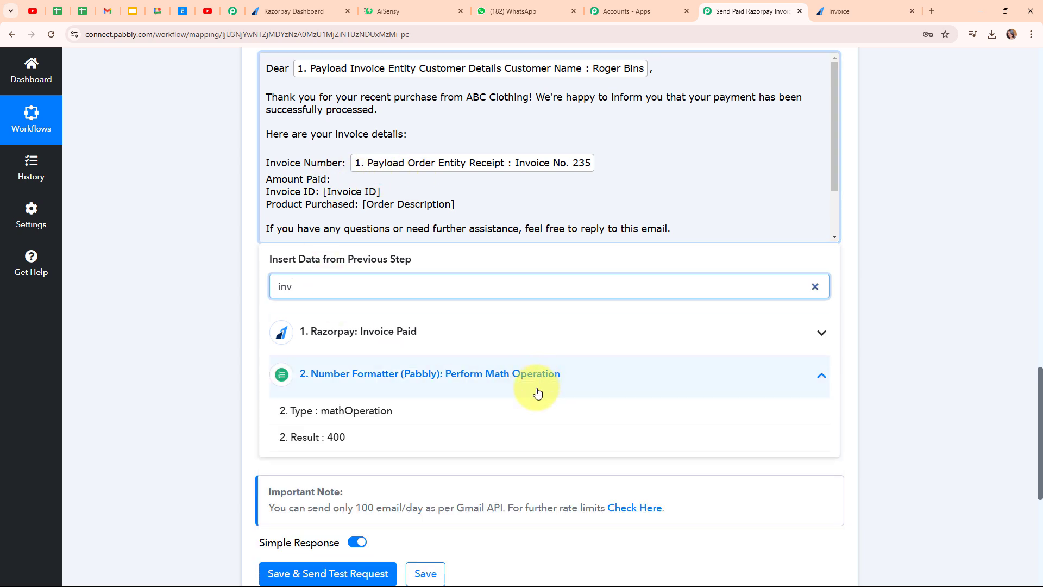
pyautogui.click(506, 443)
# - Replace the [Invoice ID] placeholder with the Razorpay Payload Payment Entity Invoice Id field
pyautogui.moveTo(383, 199); pyautogui.dragTo(325, 199)
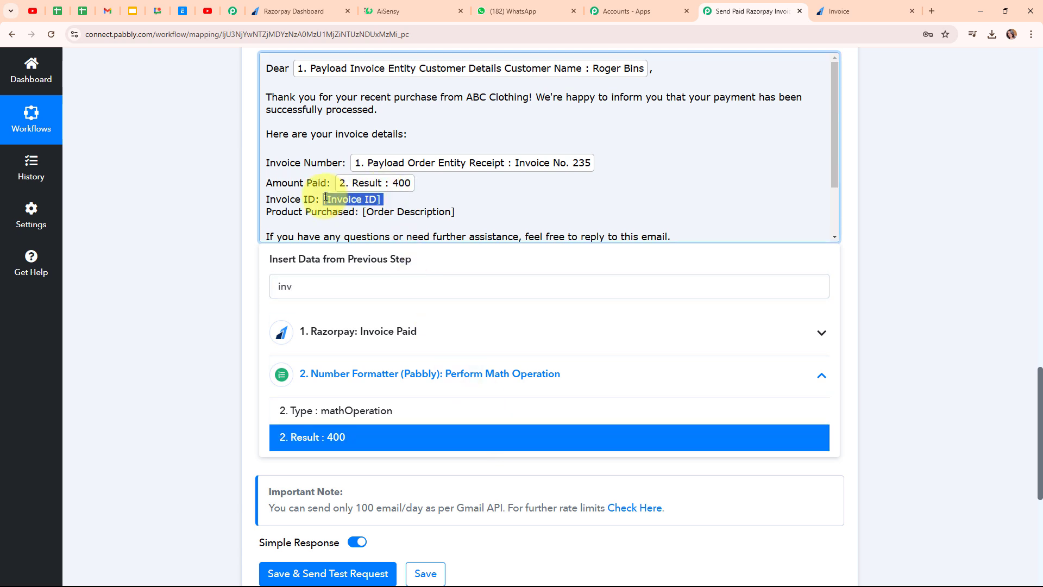
pyautogui.press('BackSpace')
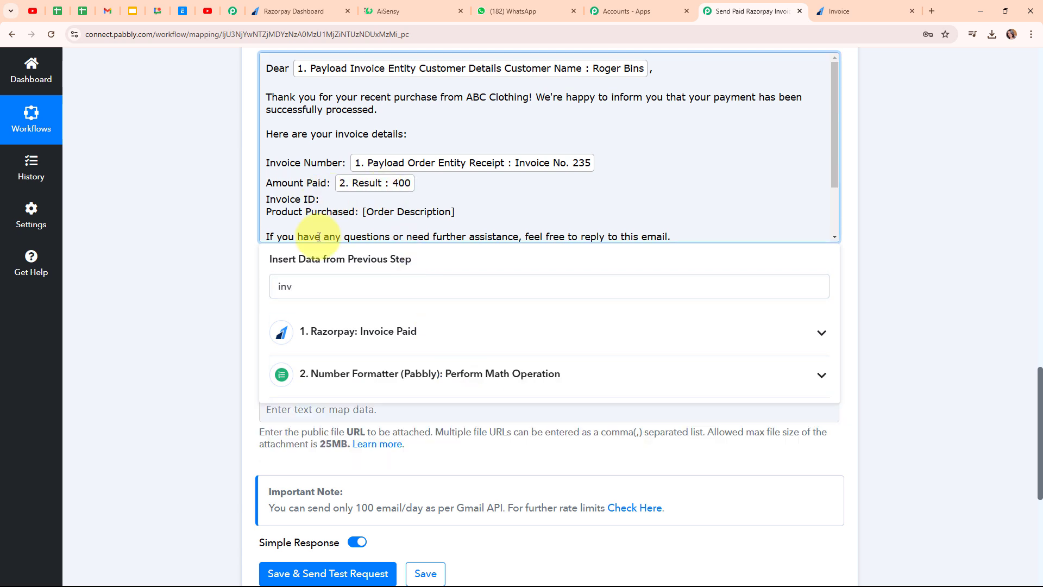
pyautogui.click(310, 286)
pyautogui.write('oi')
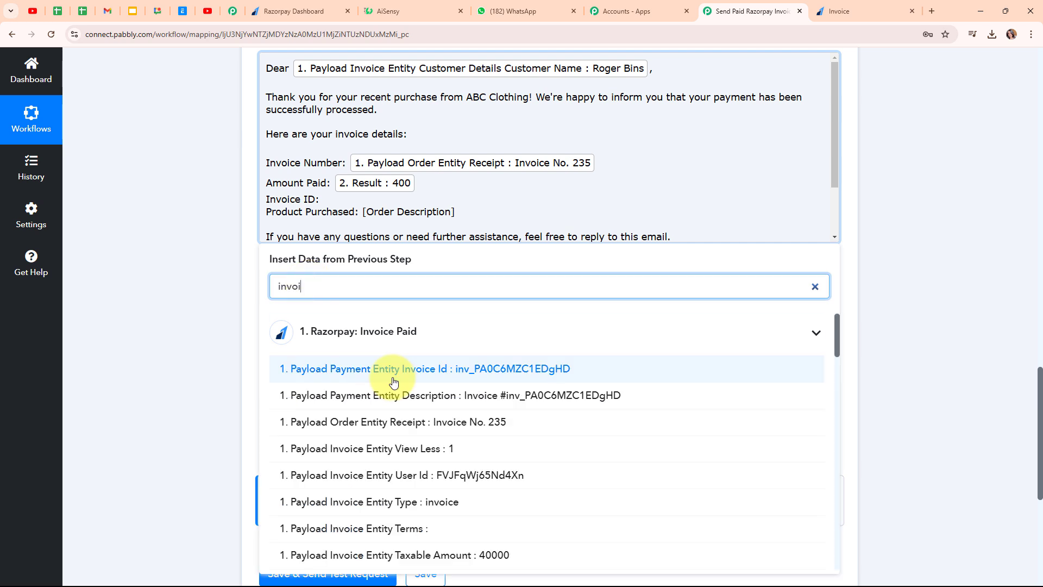
pyautogui.click(528, 371)
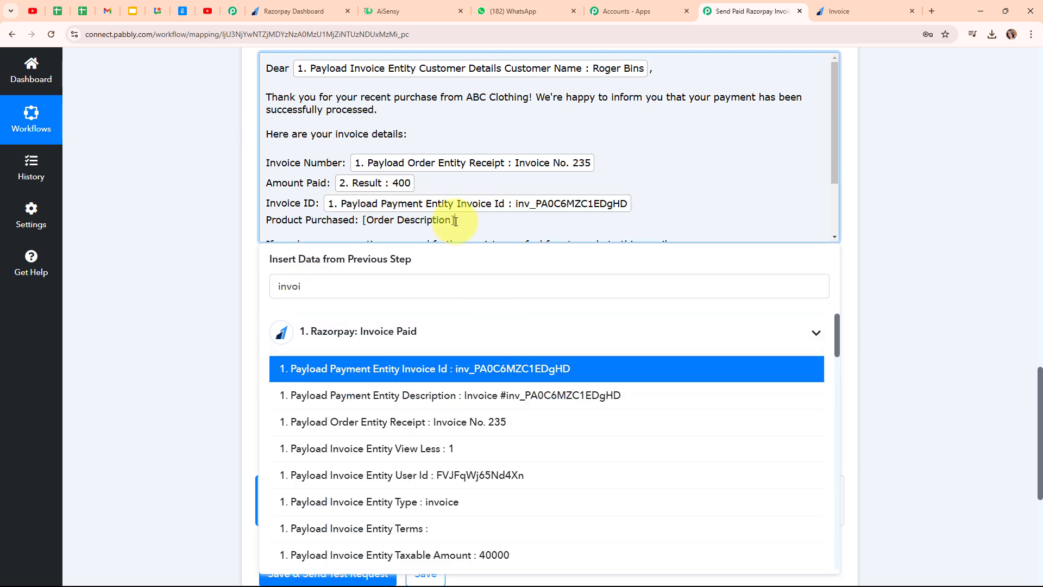
# - Replace the [Order Description] placeholder with the Razorpay Payload Invoice Entity Description field
pyautogui.moveTo(456, 219); pyautogui.dragTo(366, 219)
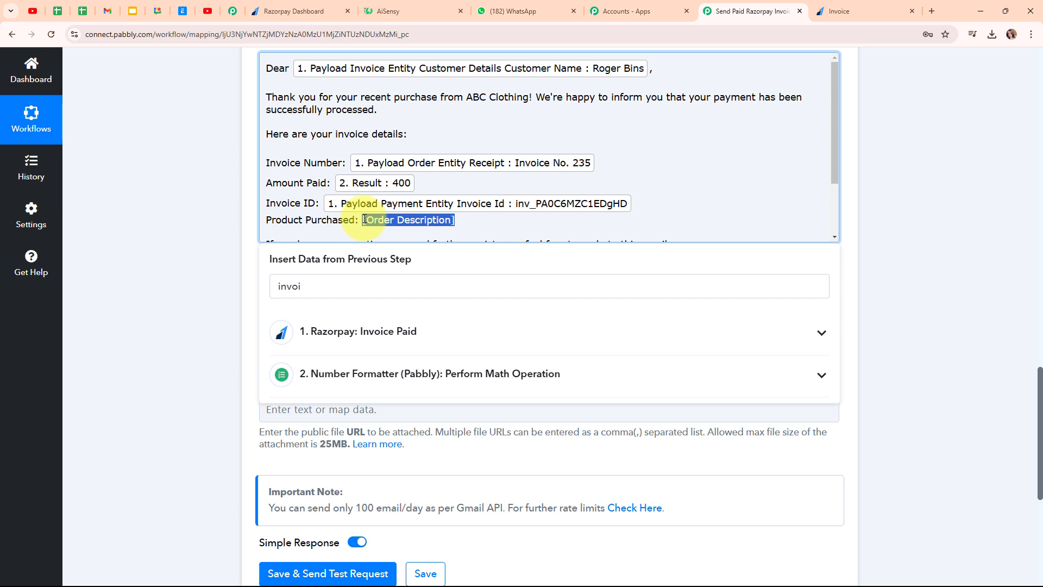
pyautogui.press('BackSpace')
pyautogui.moveTo(334, 290); pyautogui.dragTo(271, 295)
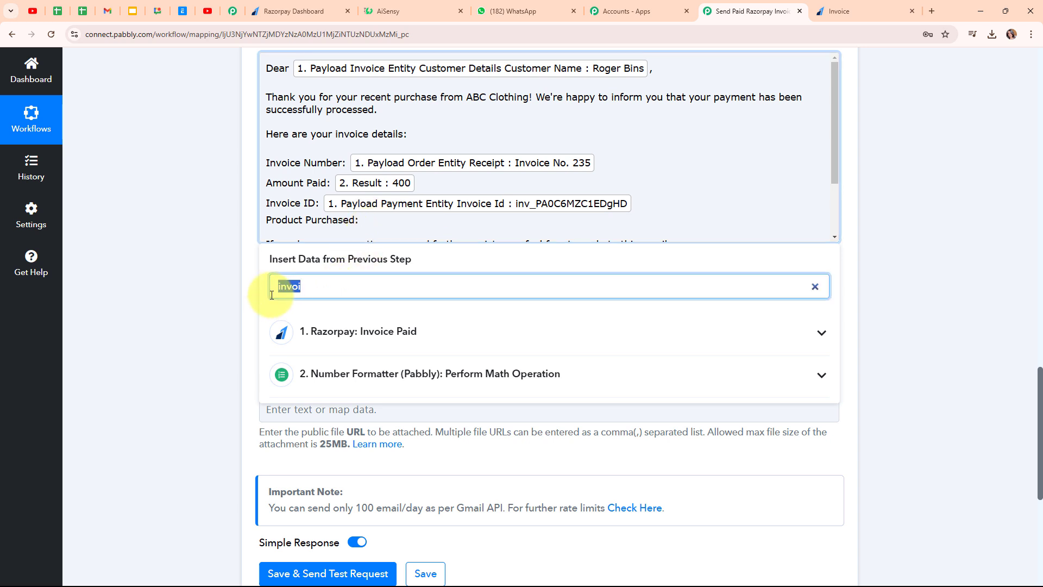
pyautogui.press('BackSpace')
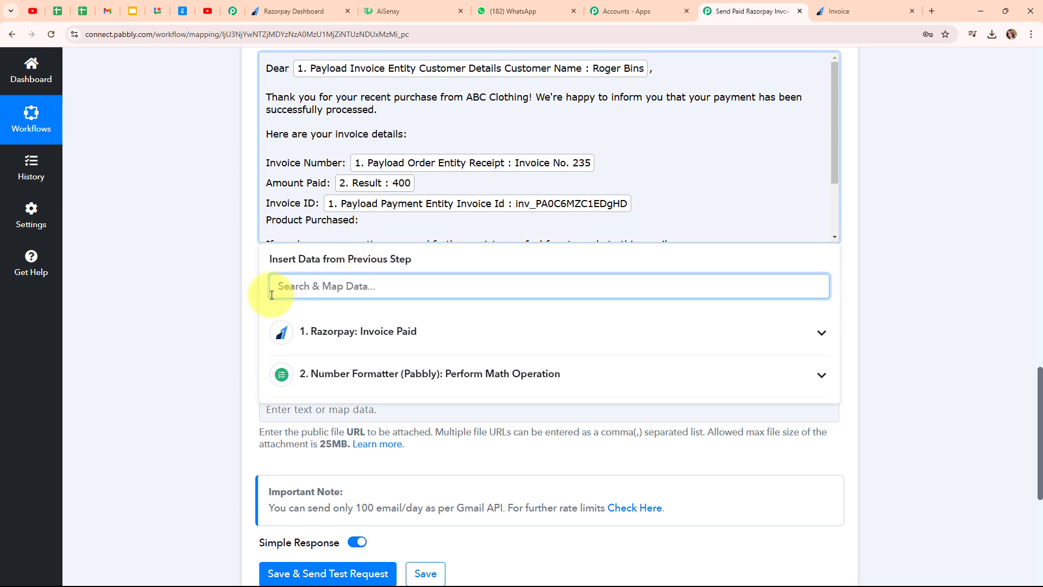
pyautogui.write('T-')
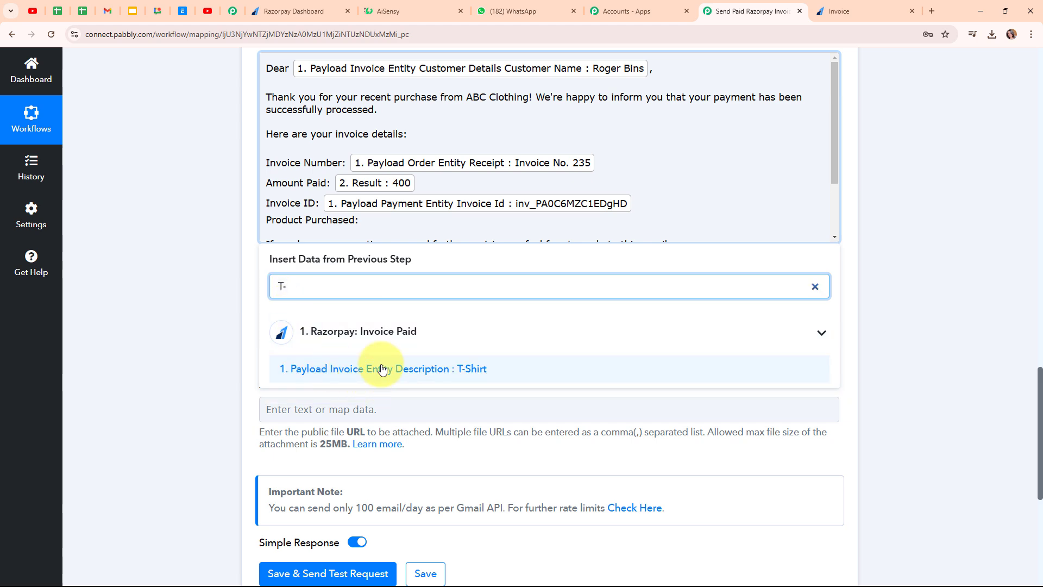
pyautogui.click(430, 370)
# - Leave the attachment fields empty, then save the Gmail action and send a test request
pyautogui.scroll(1, 410, 233)
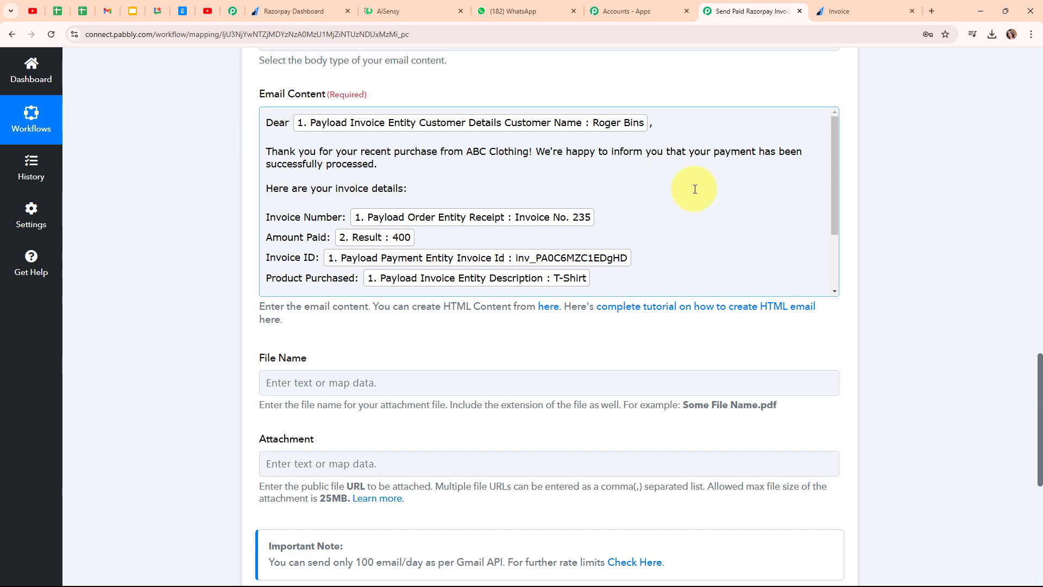
pyautogui.scroll(-4, 700, 196)
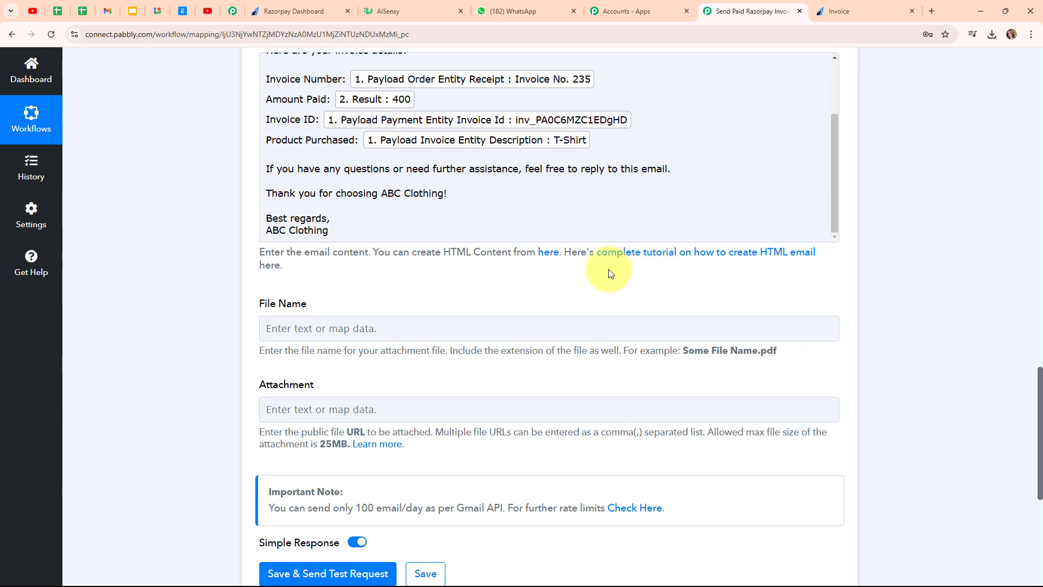
pyautogui.scroll(-3, 898, 250)
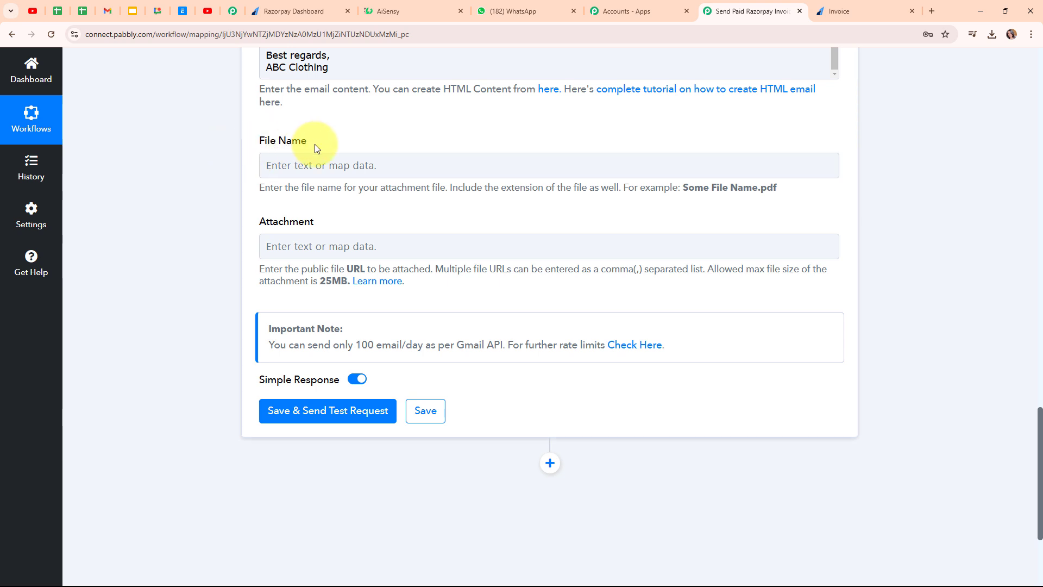
pyautogui.click(383, 236)
pyautogui.scroll(6, 881, 203)
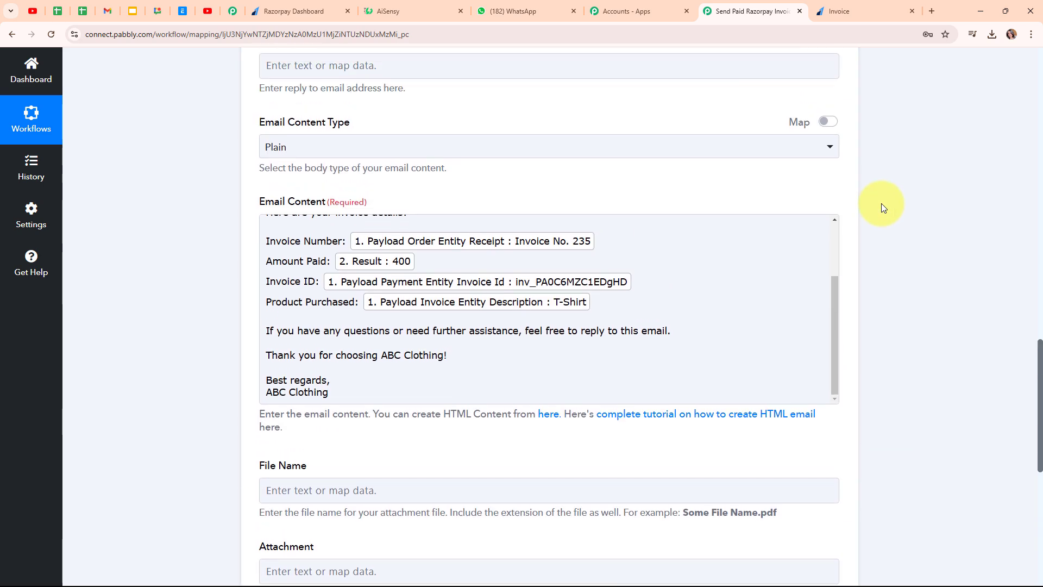
pyautogui.scroll(-9, 881, 204)
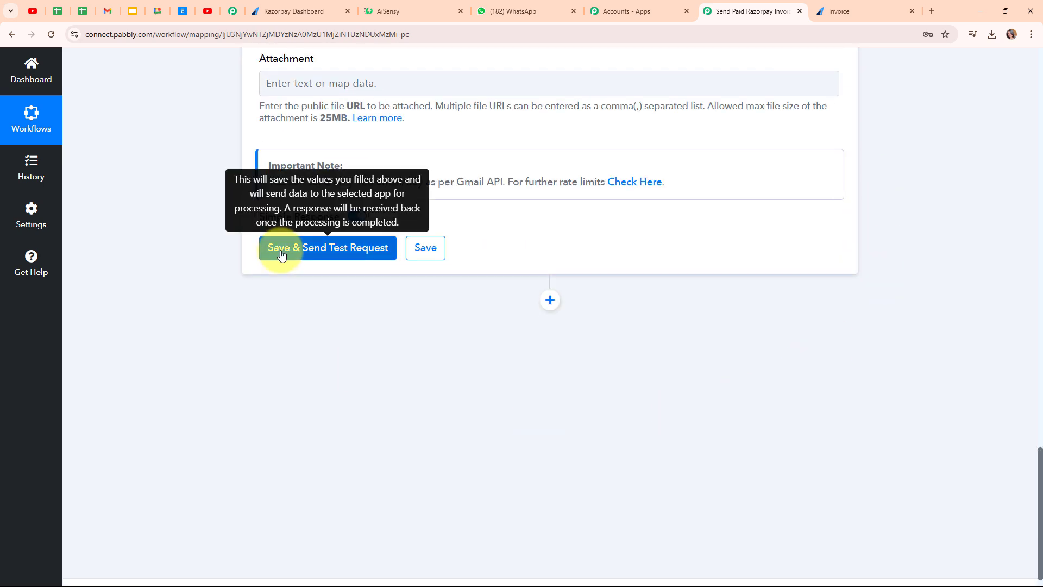
pyautogui.click(281, 253)
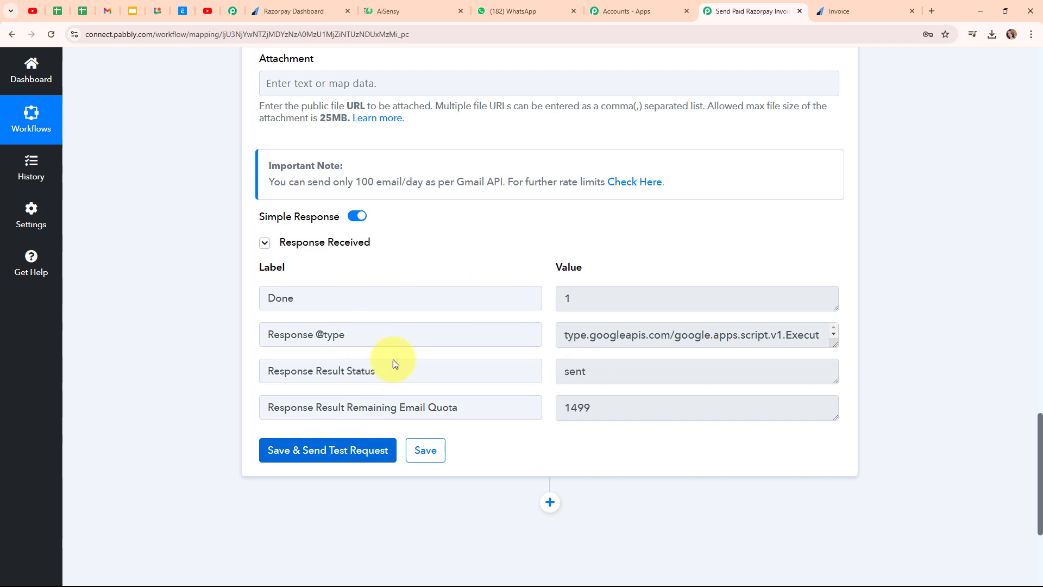
# - Collapse the Gmail action and check the test invoice email in the recipient's Gmail inbox
pyautogui.scroll(10, 850, 204)
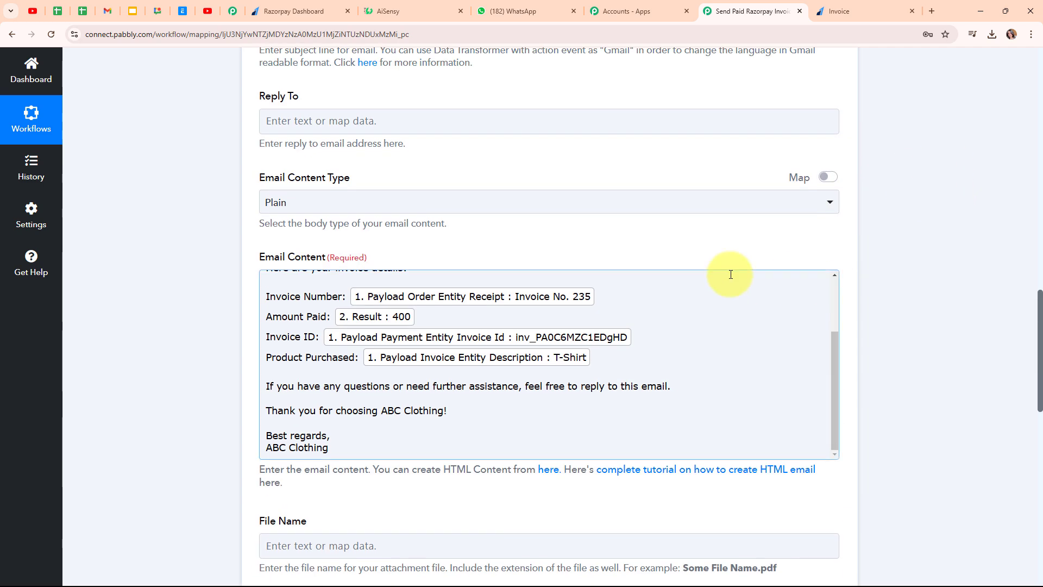
pyautogui.scroll(18, 846, 217)
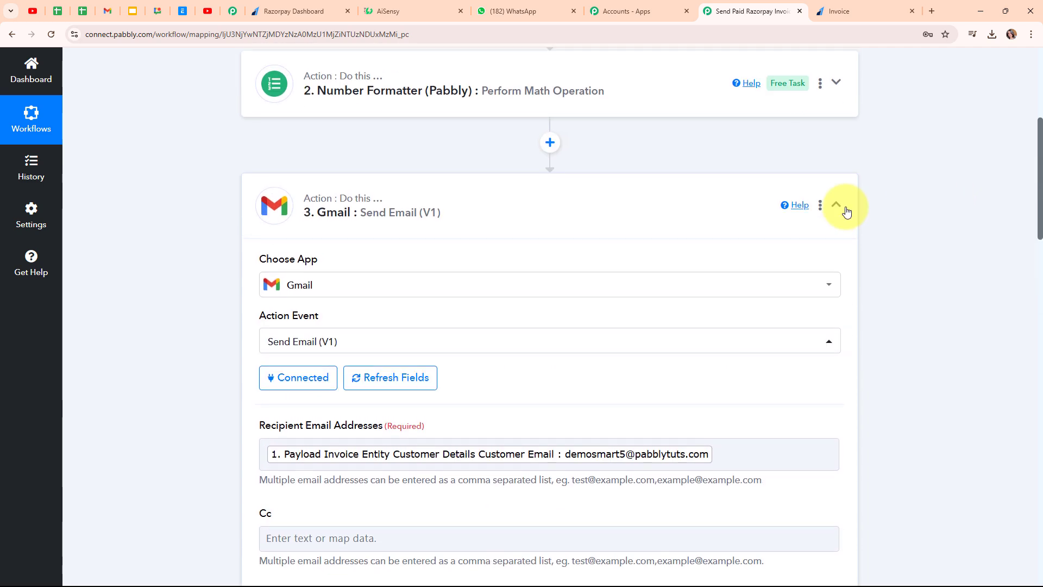
pyautogui.click(837, 313)
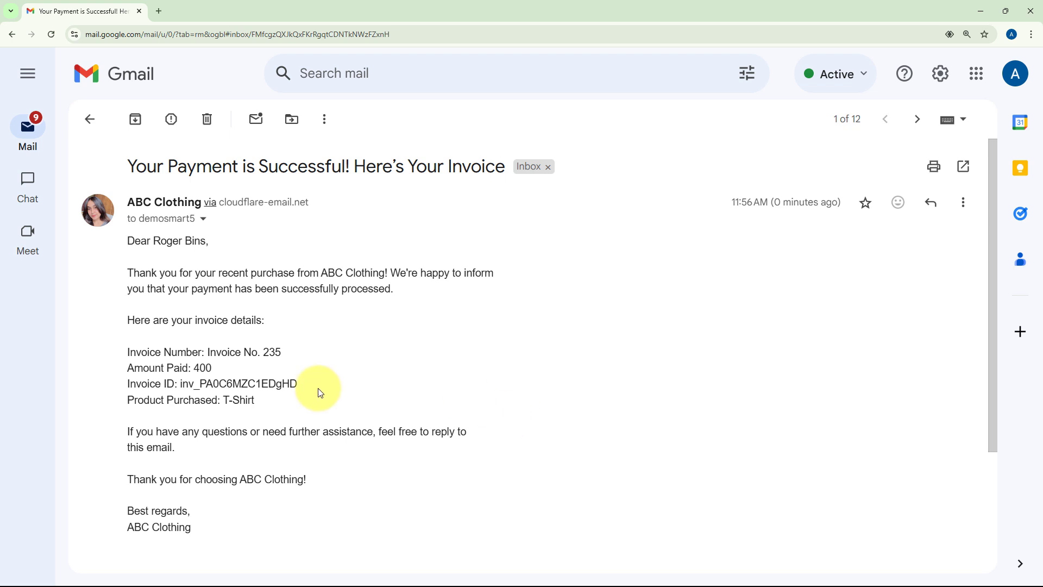
pyautogui.click(986, 9)
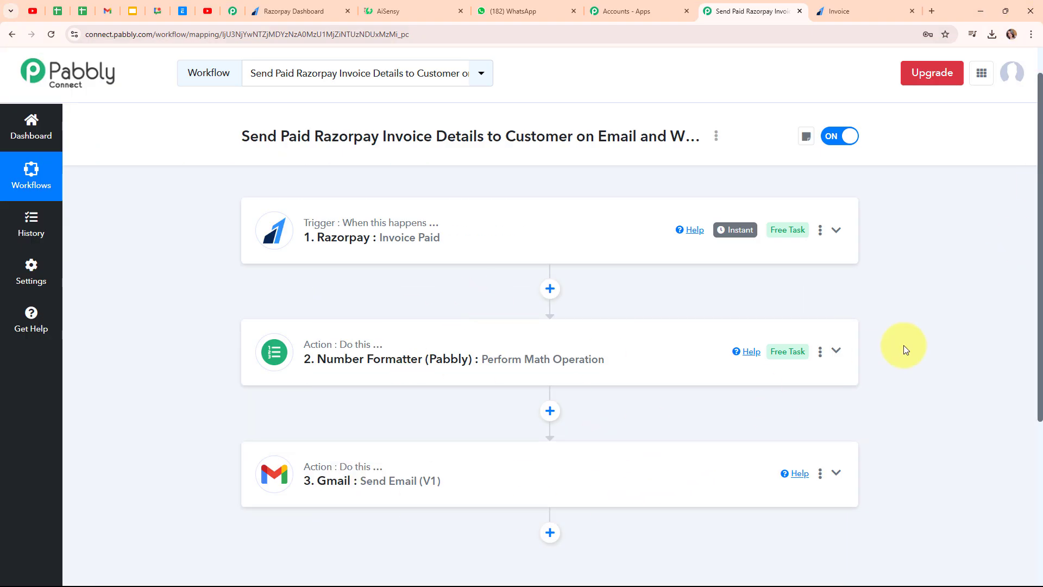
# - Add an action step after Gmail and choose WhatsApp by AiSensy as its app
pyautogui.scroll(-3, 945, 324)
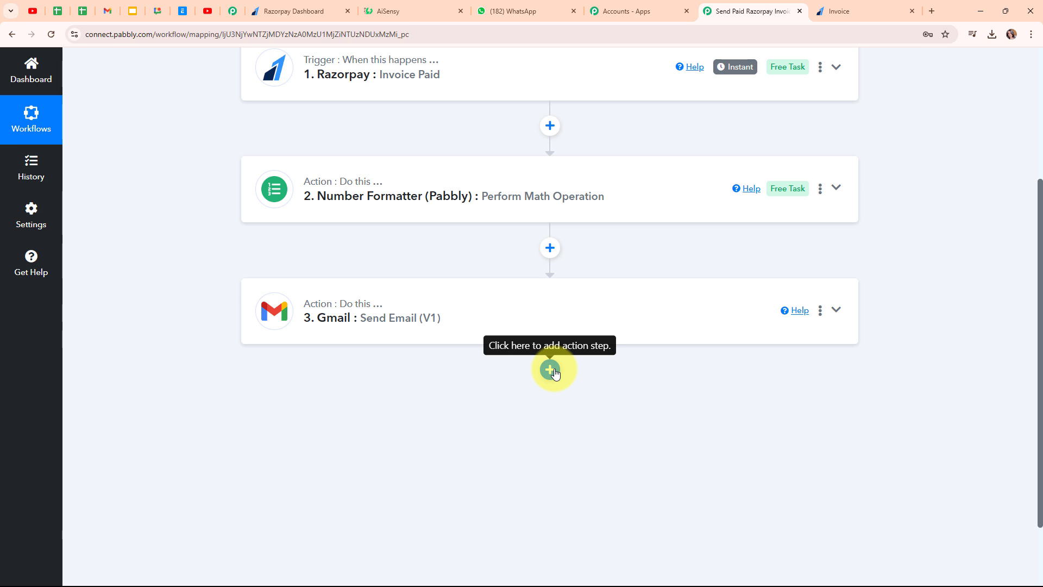
pyautogui.click(553, 371)
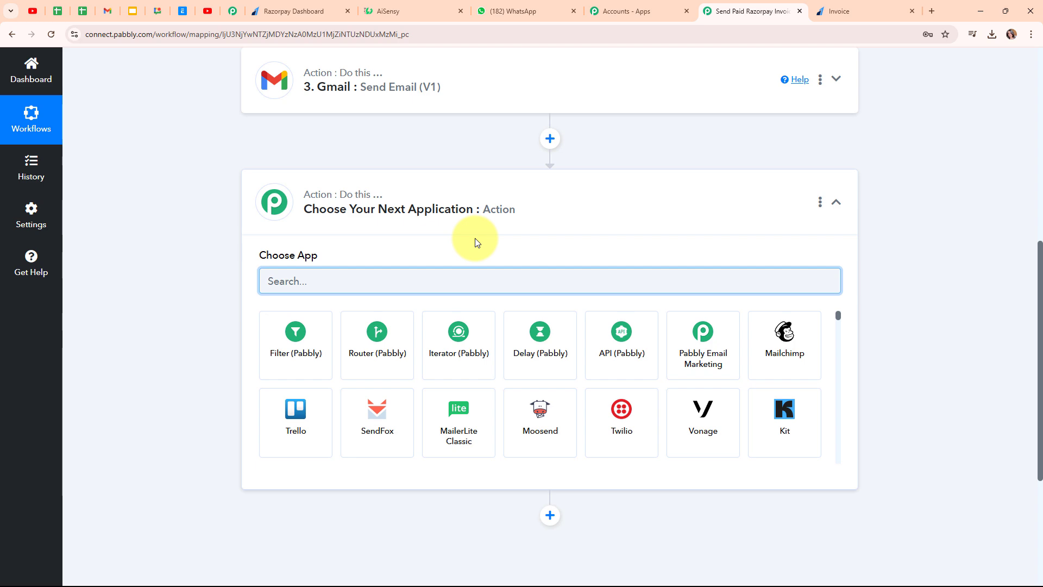
pyautogui.write('Wh')
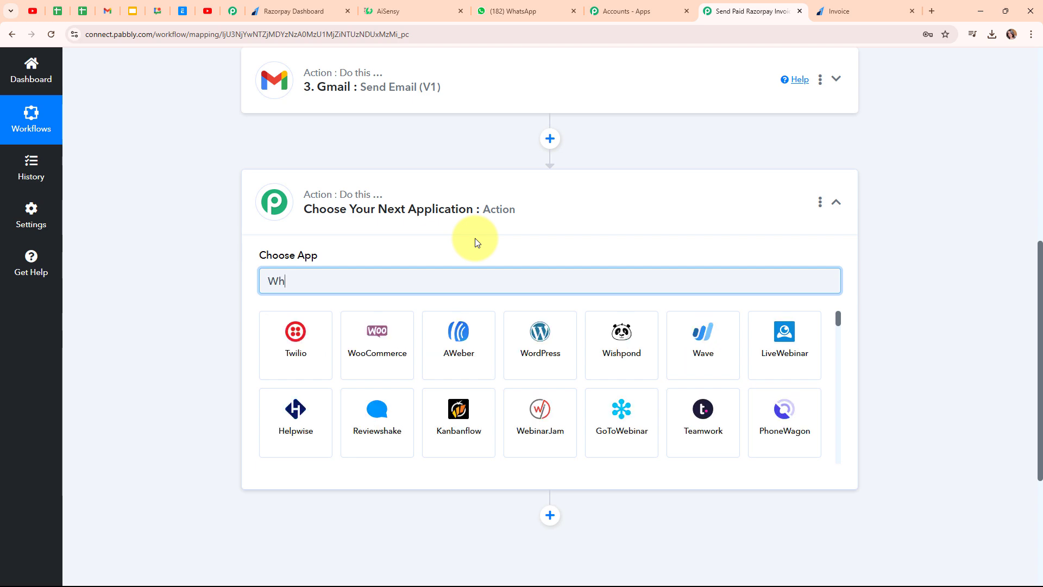
pyautogui.write('atsAp')
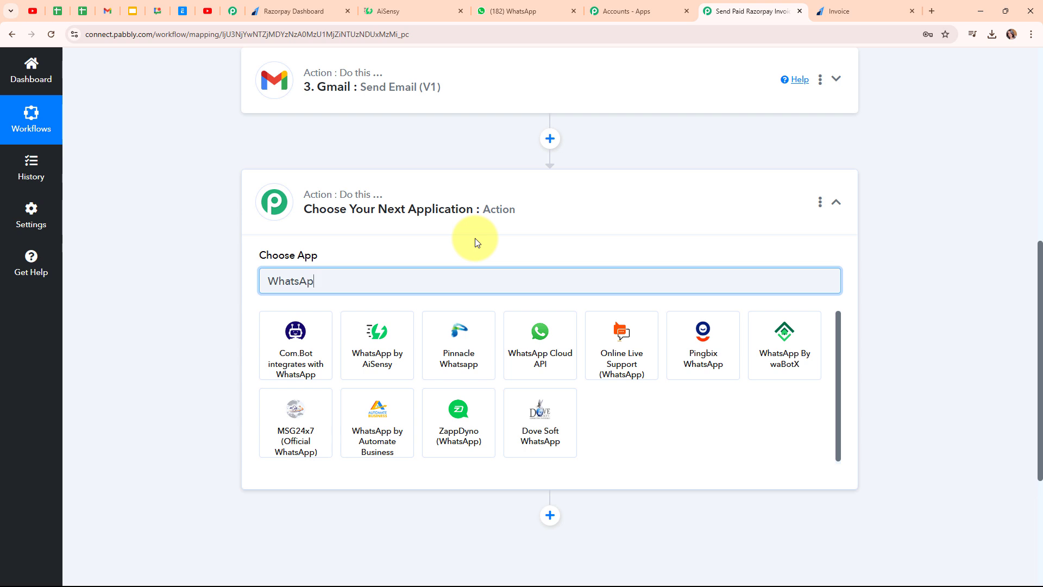
pyautogui.write('p')
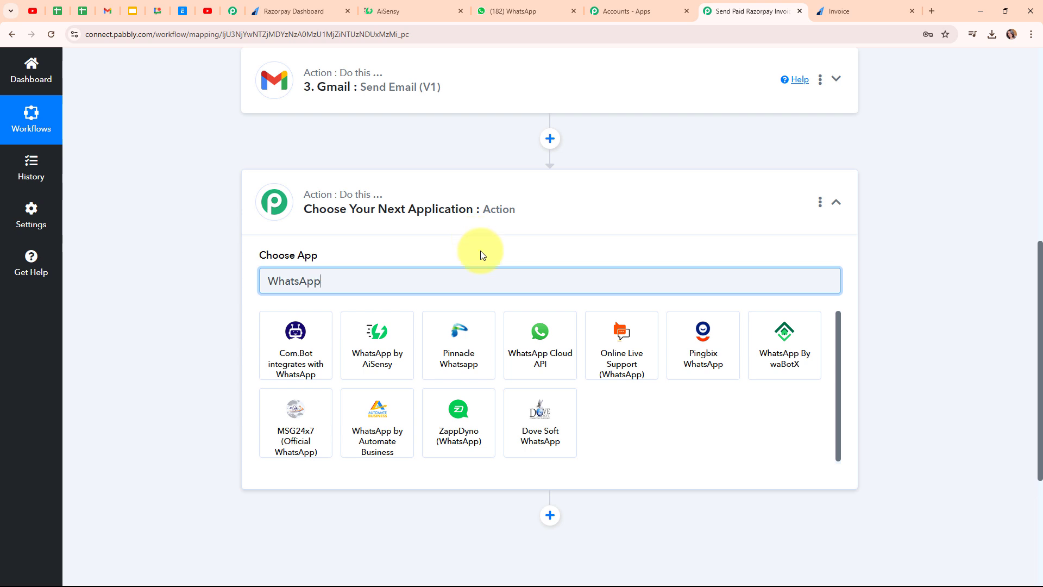
pyautogui.click(400, 332)
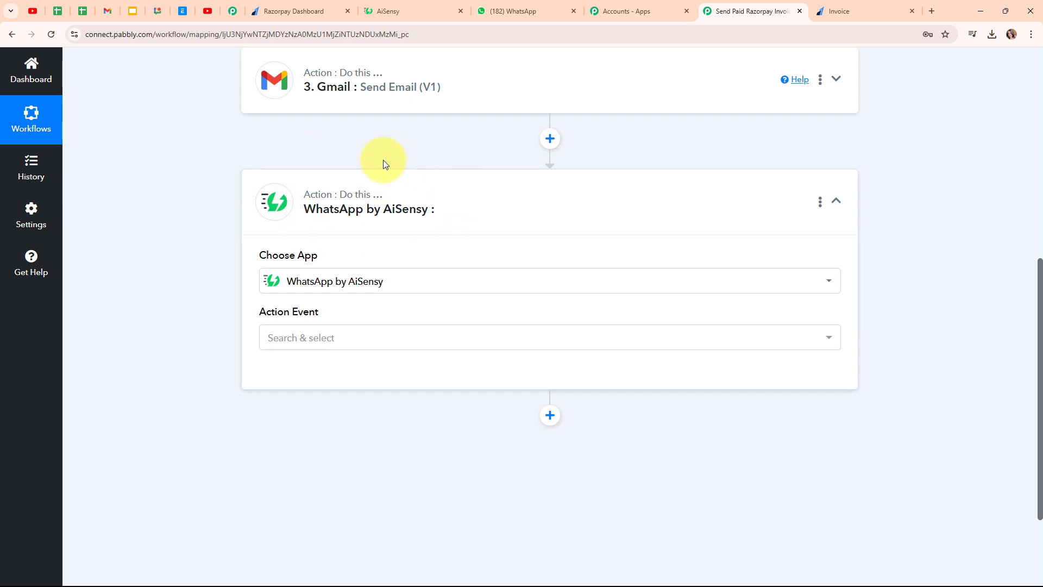
# - Set the AiSensy action event to Send Template Message and start adding a new AiSensy connection
pyautogui.click(377, 343)
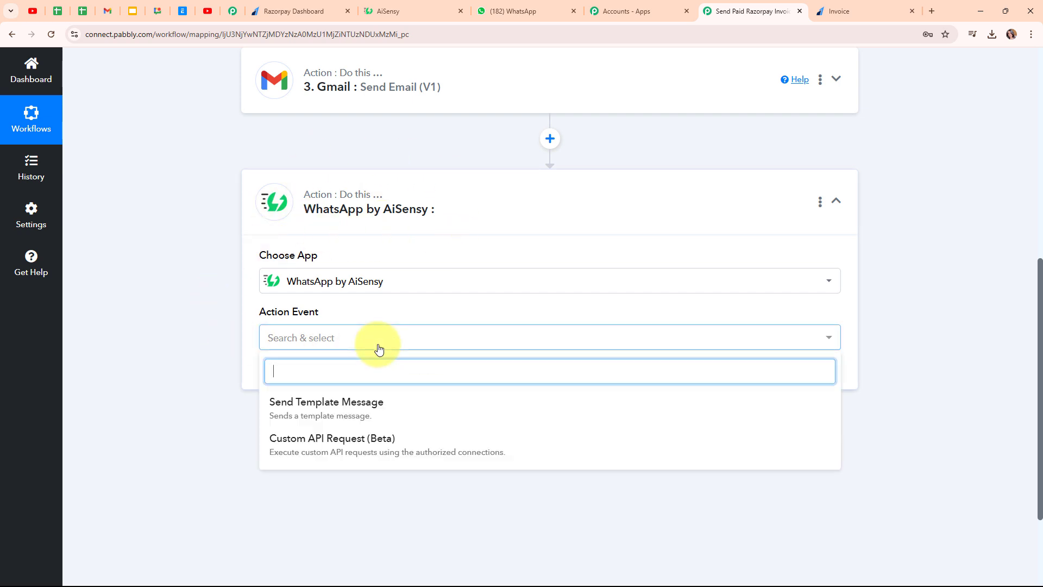
pyautogui.click(380, 408)
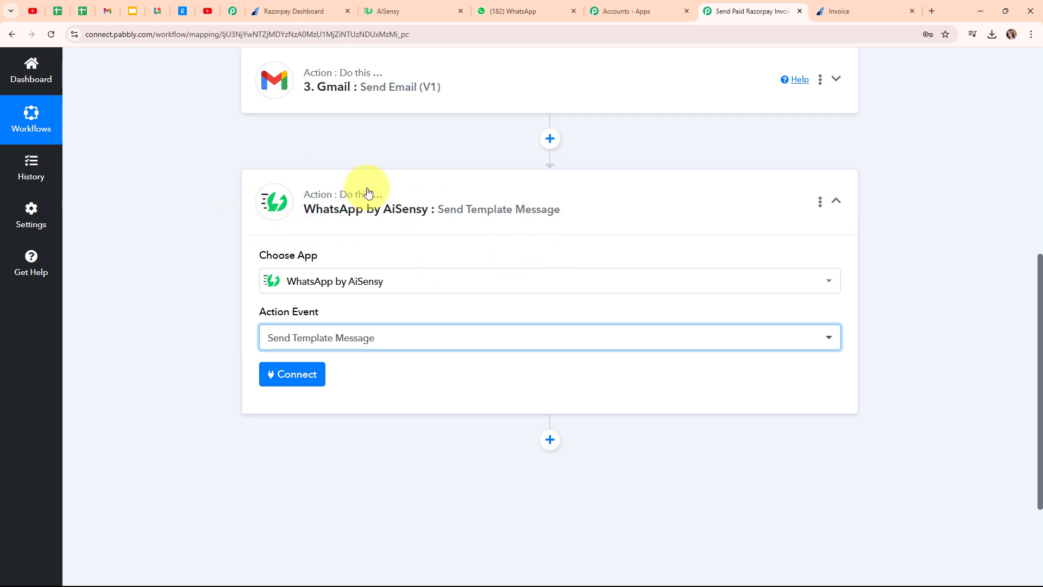
pyautogui.click(298, 386)
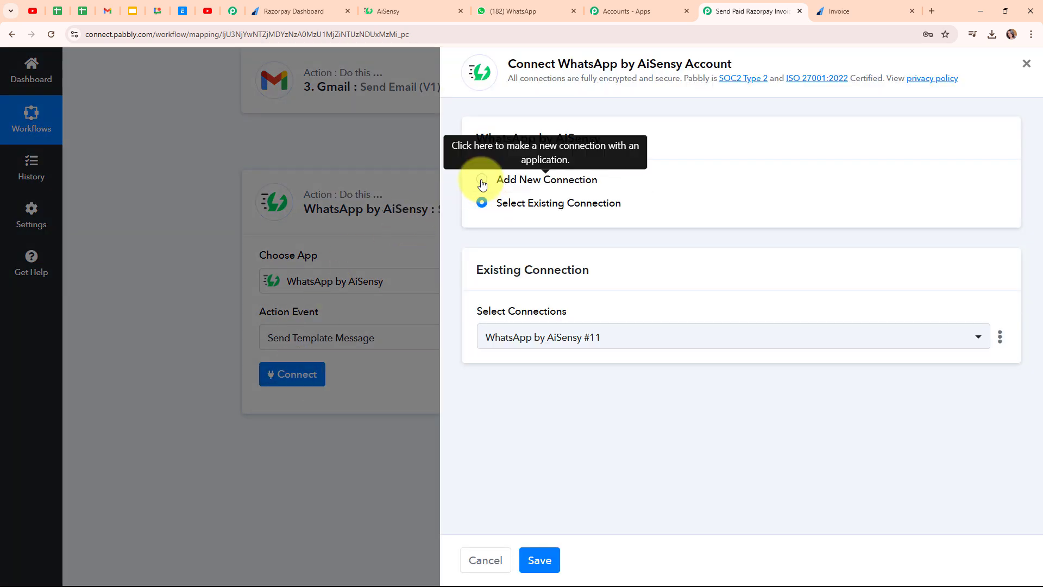
pyautogui.click(483, 181)
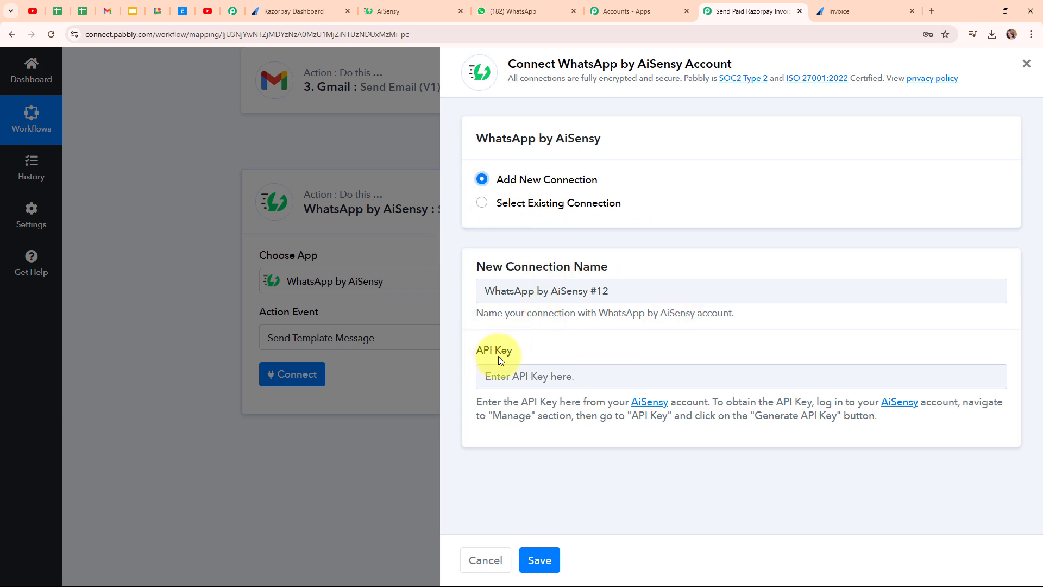
pyautogui.moveTo(477, 402); pyautogui.dragTo(920, 447)
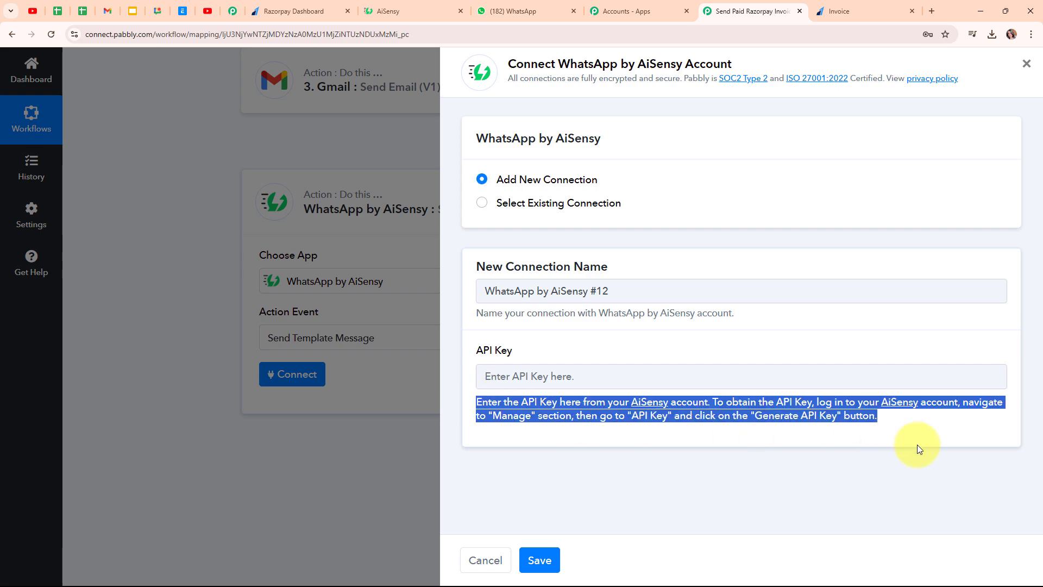
pyautogui.click(782, 478)
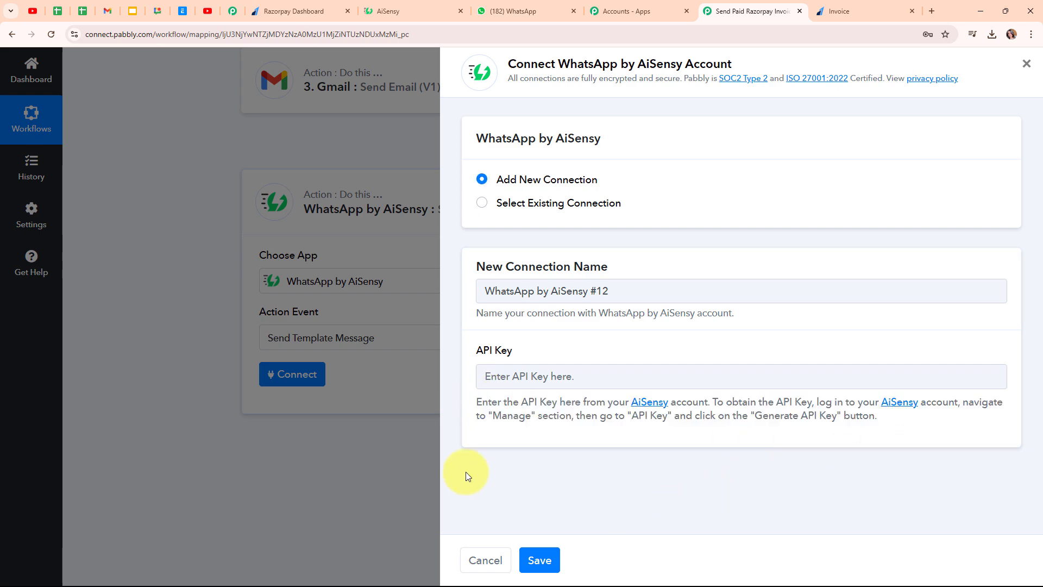
# - Switch to AiSensy and copy the API key from its Manage section
pyautogui.click(408, 8)
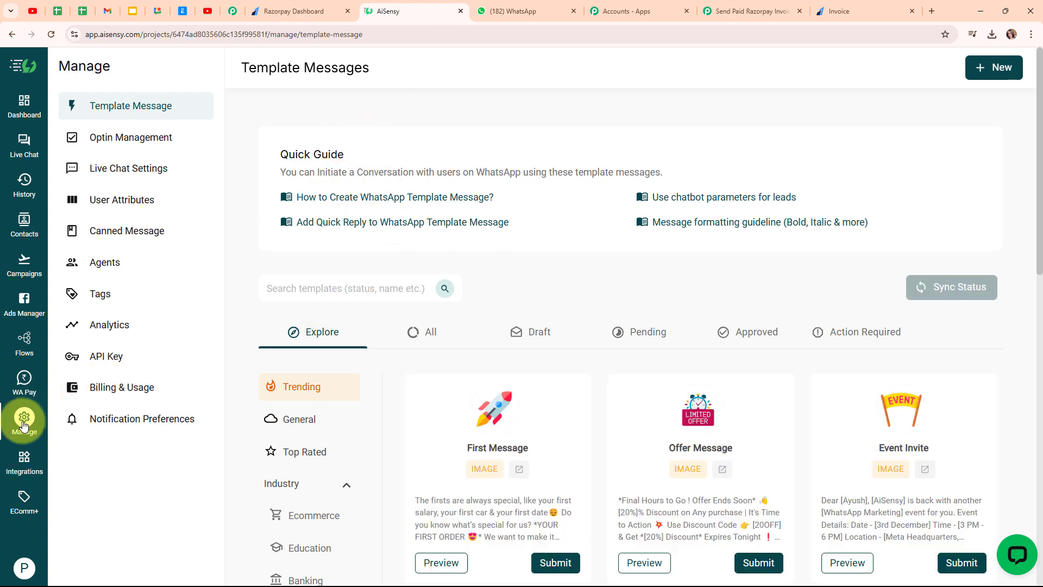
pyautogui.click(107, 358)
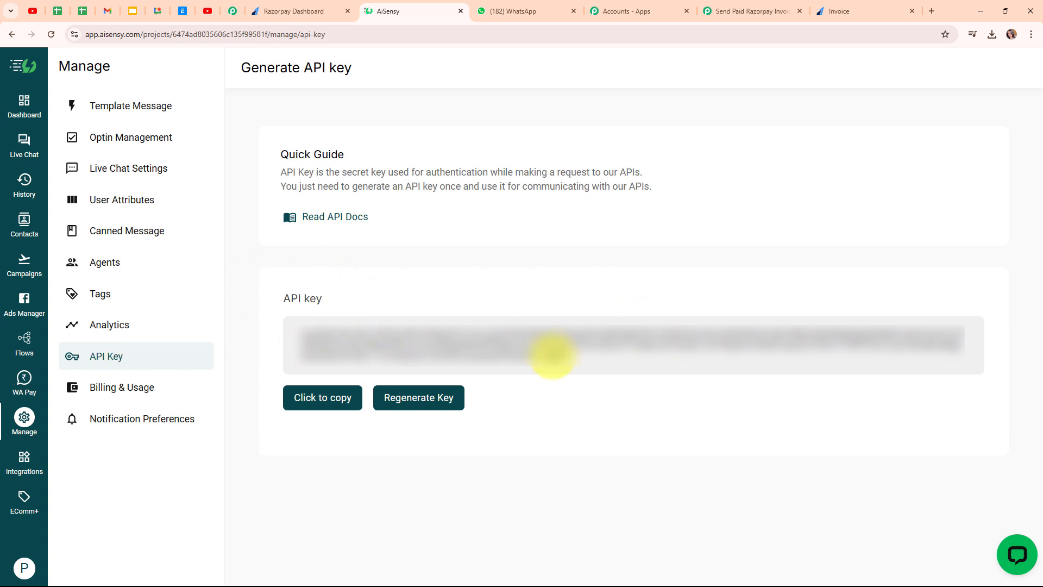
pyautogui.click(326, 401)
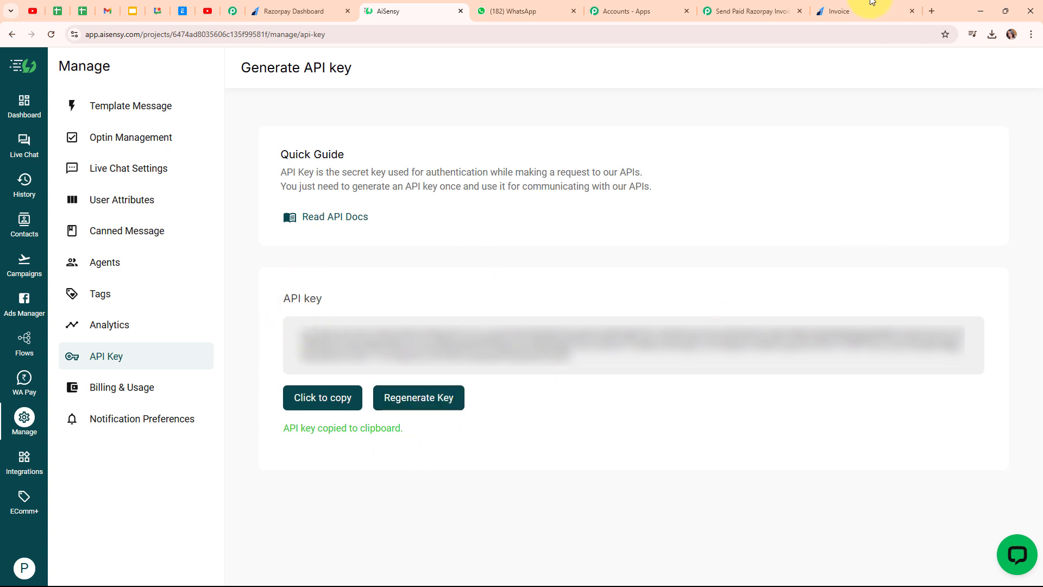
# - Return to the Pabbly Connect workflow, paste the AiSensy API key into the new connection and save it
pyautogui.click(787, 8)
pyautogui.click(540, 380)
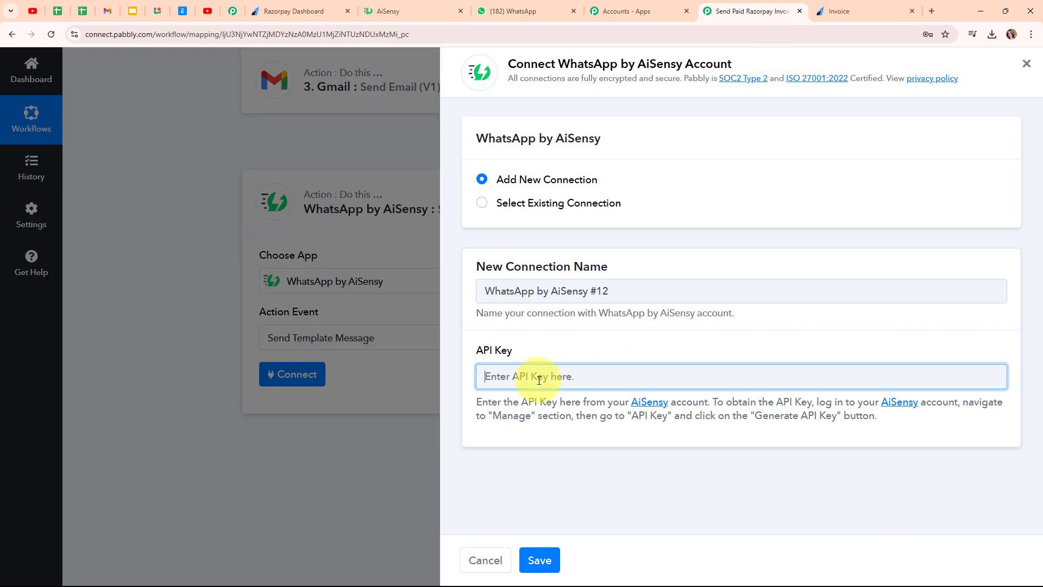
pyautogui.hotkey('ctrl', 'v')
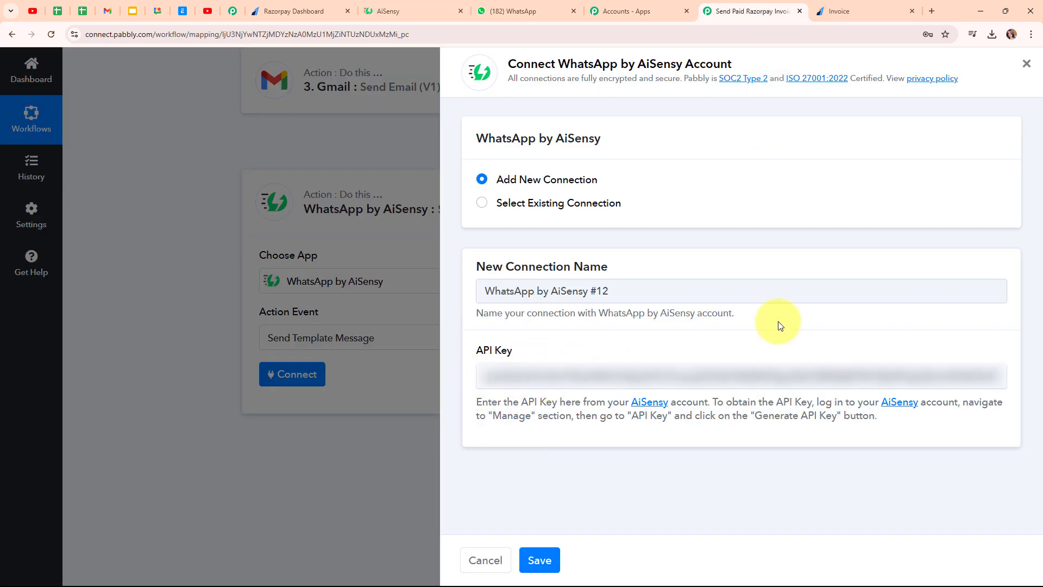
pyautogui.click(545, 573)
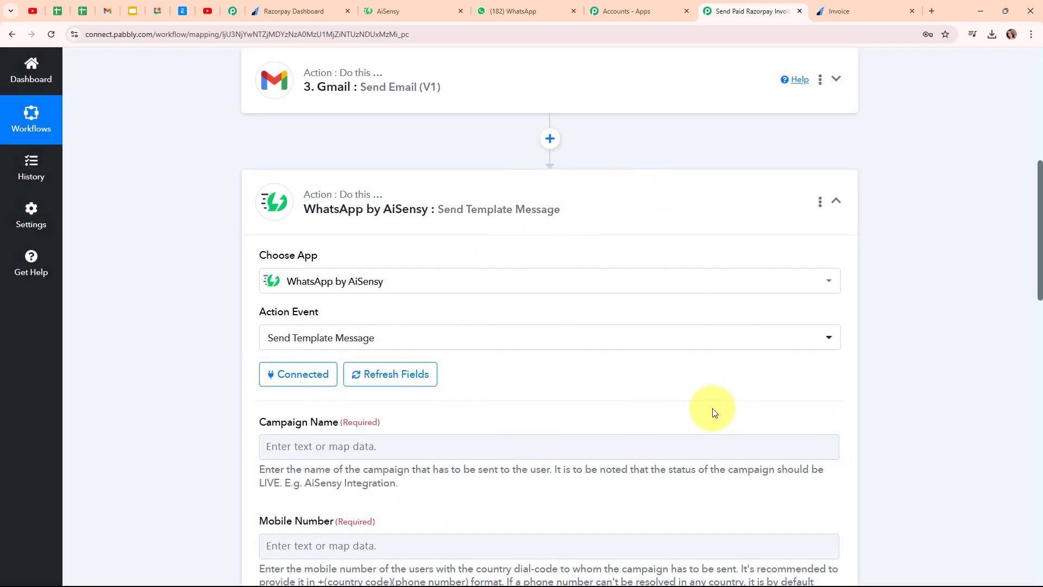
# - Switch back to AiSensy and start launching a new API campaign
pyautogui.scroll(-3, 636, 390)
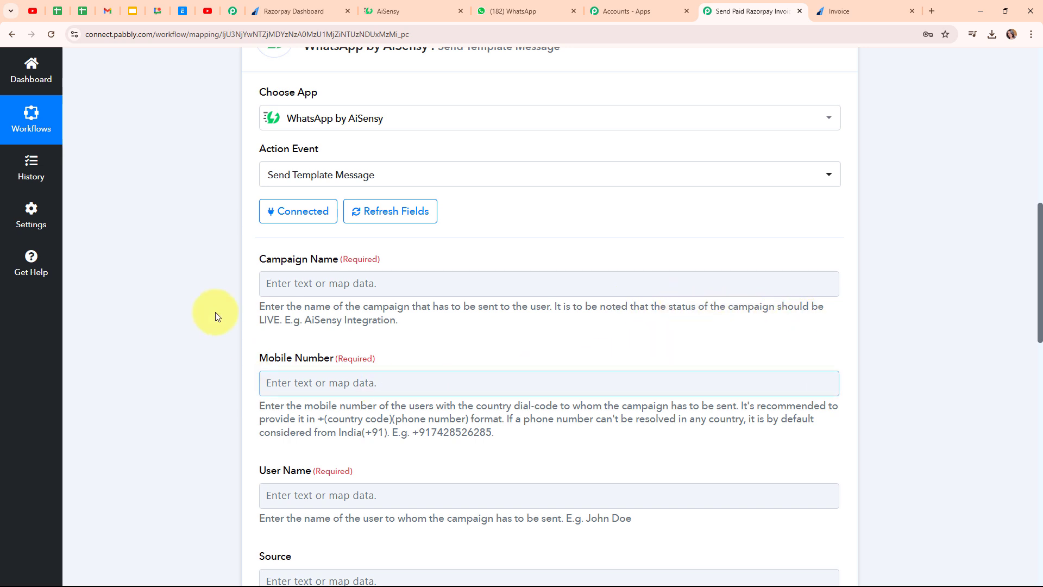
pyautogui.click(263, 295)
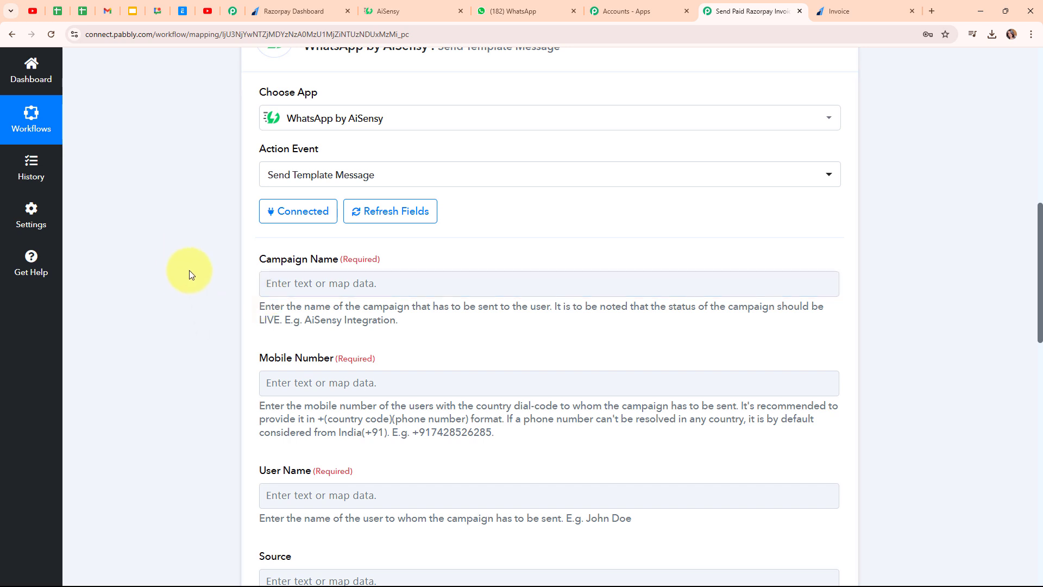
pyautogui.click(399, 7)
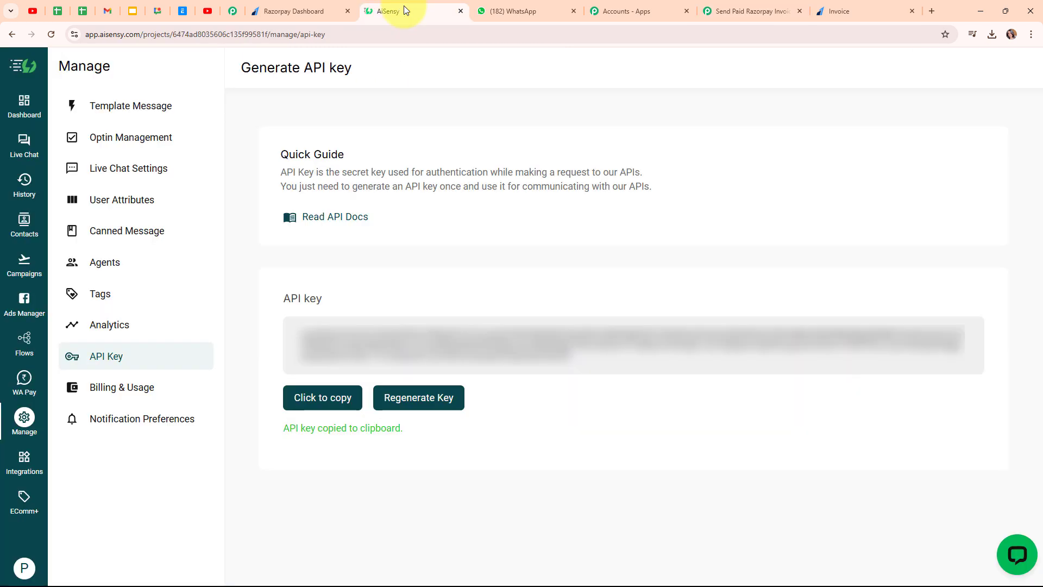
pyautogui.click(23, 266)
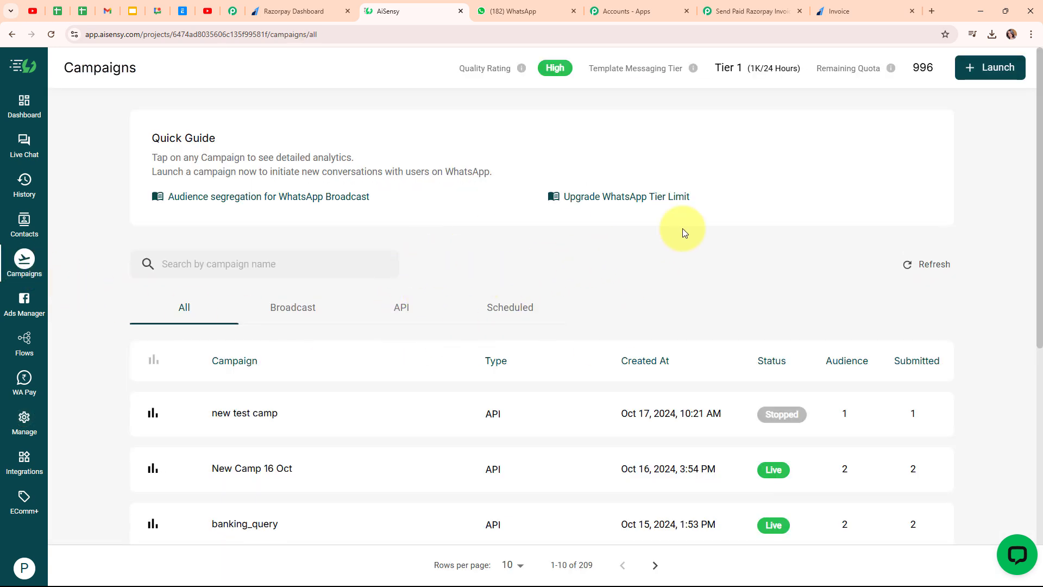
pyautogui.click(981, 76)
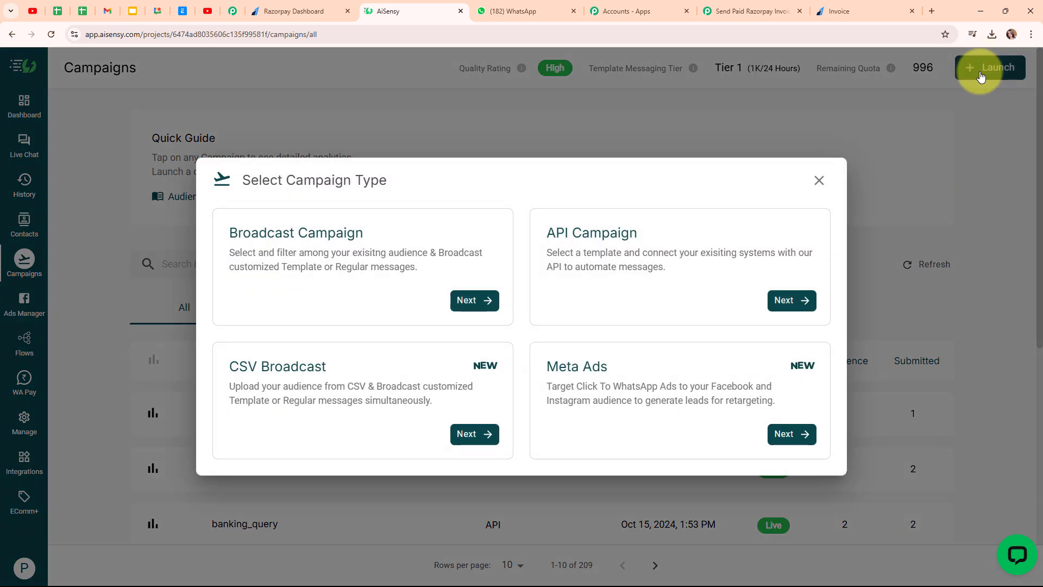
pyautogui.click(649, 255)
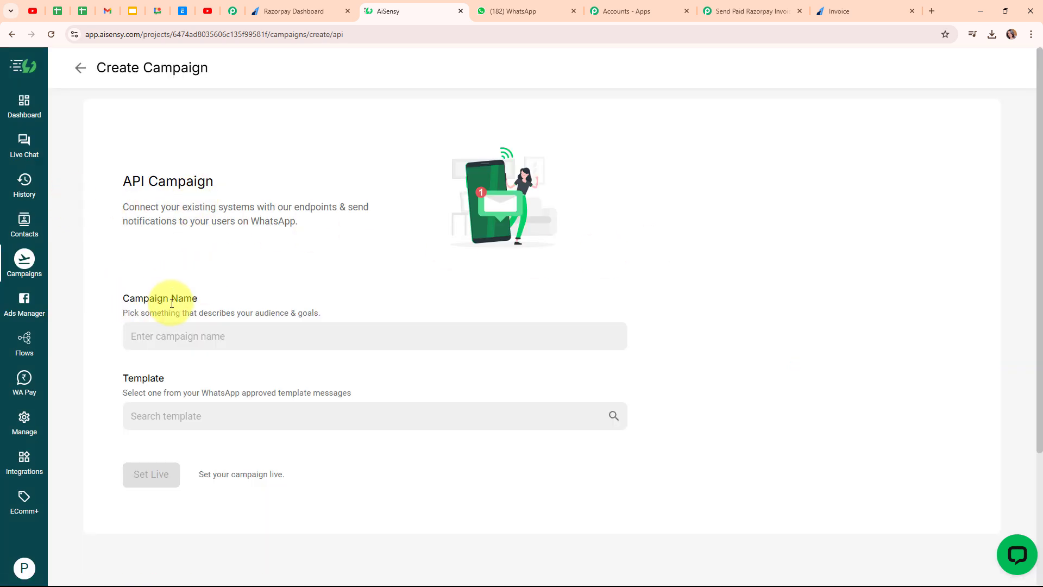
# - Name the API campaign "Invoice Paid", choose the paid_invoice template and set the campaign live
pyautogui.click(161, 337)
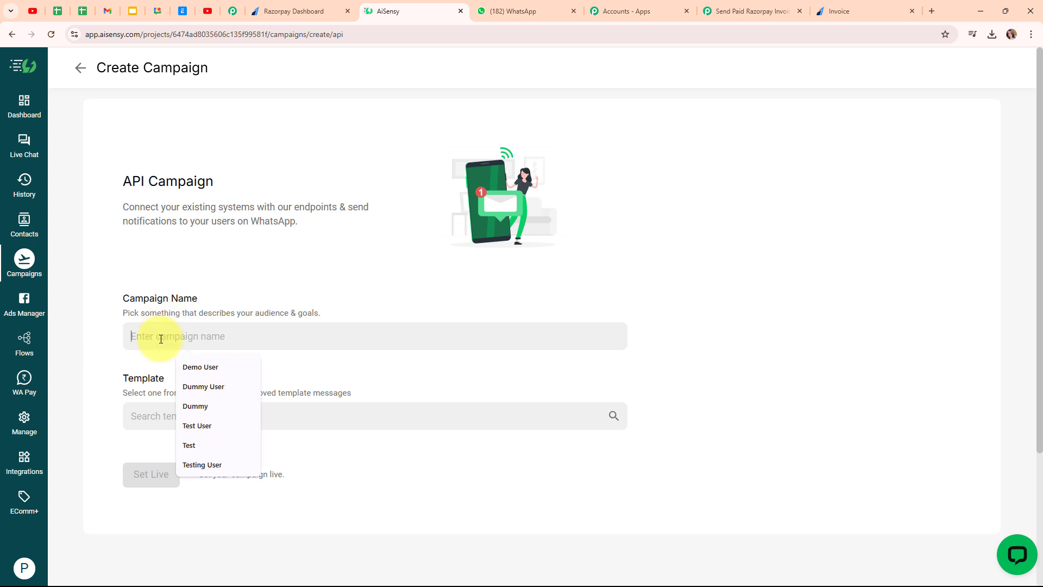
pyautogui.write('Invoice Paid')
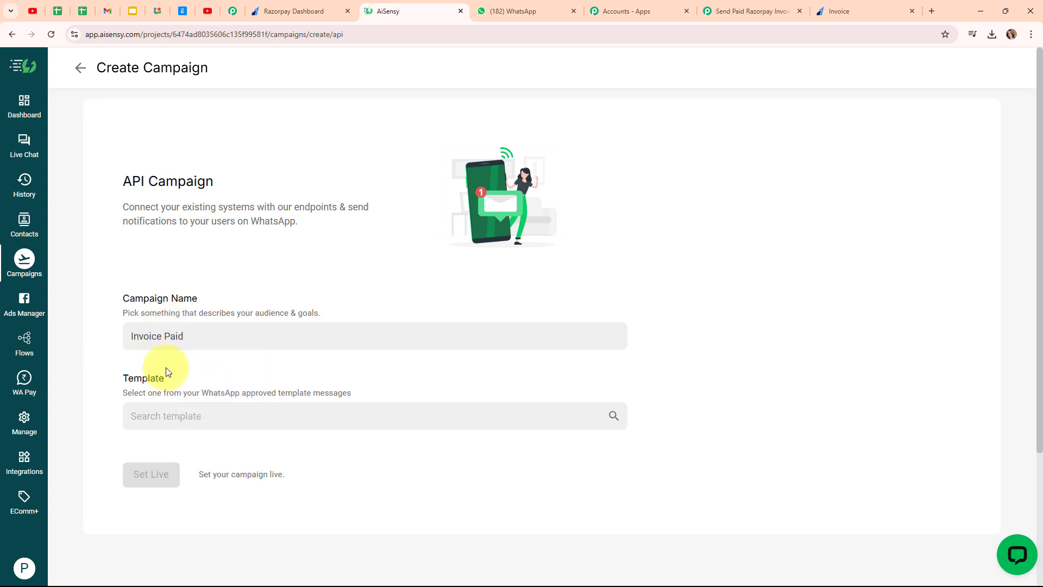
pyautogui.click(188, 416)
pyautogui.scroll(-12, 255, 300)
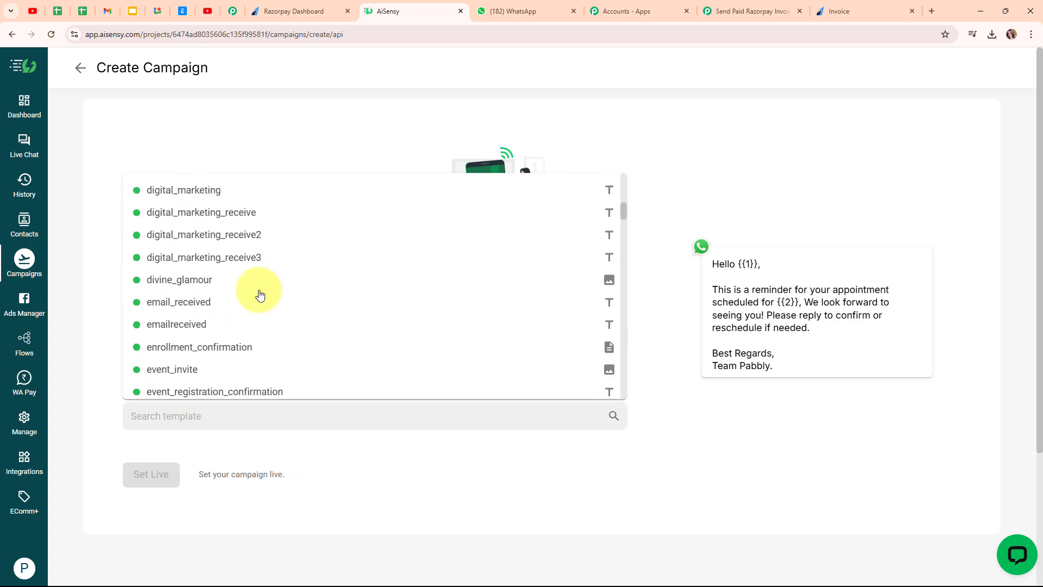
pyautogui.scroll(-15, 260, 295)
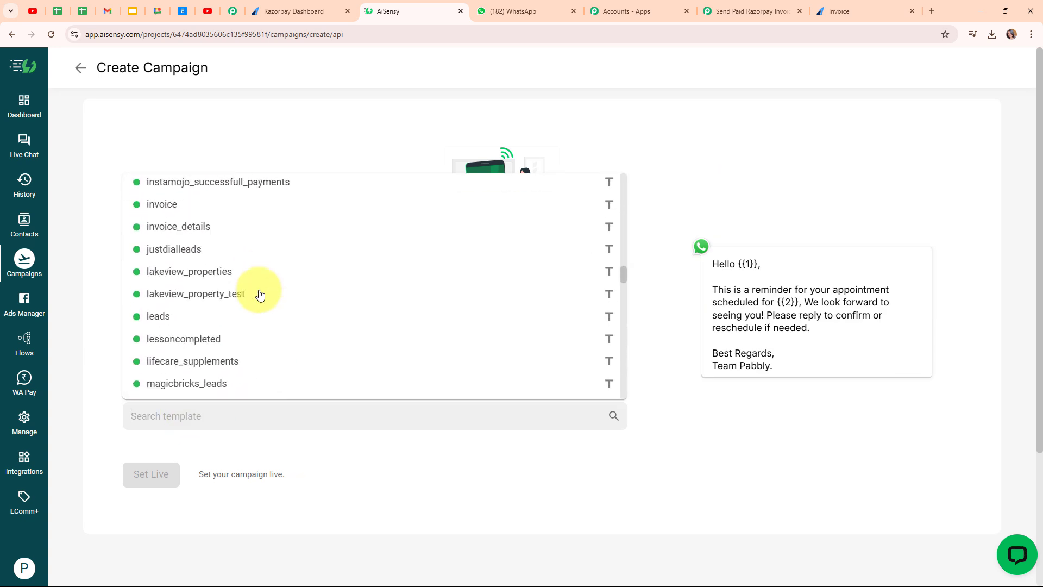
pyautogui.scroll(-3, 256, 292)
pyautogui.scroll(2, 249, 274)
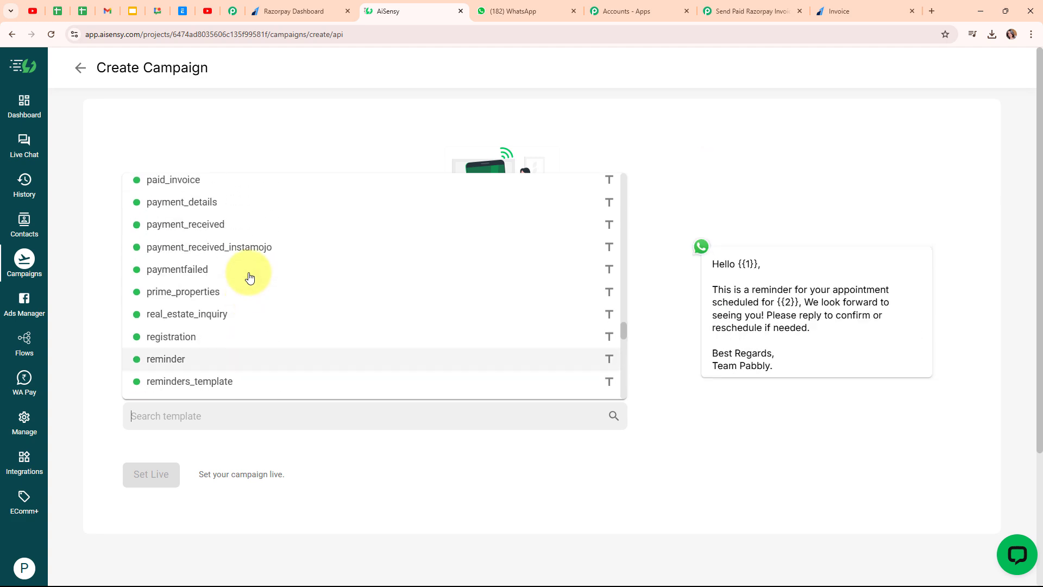
pyautogui.click(218, 207)
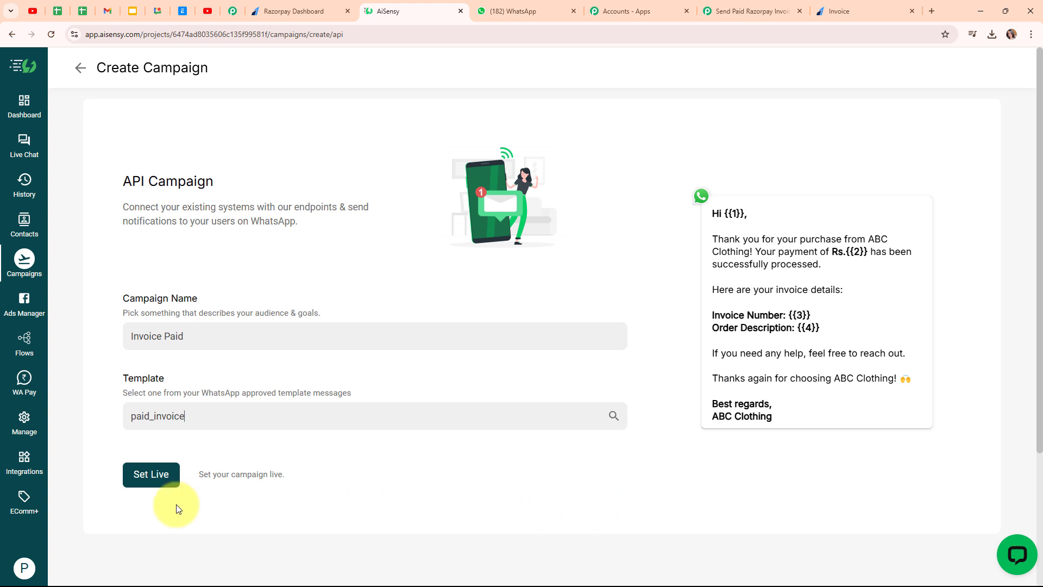
pyautogui.click(136, 486)
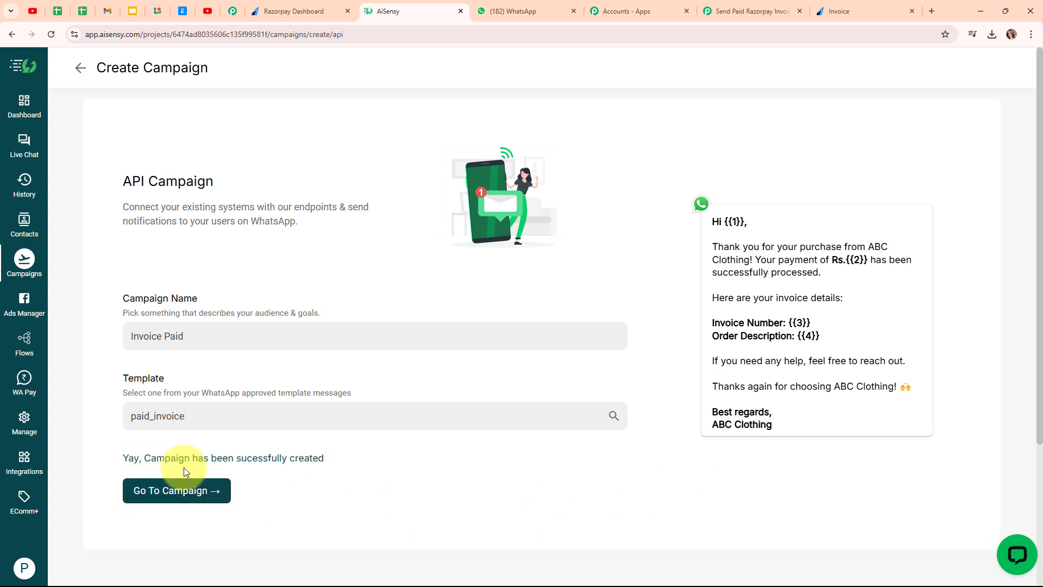
# - Copy the name "Invoice Paid" from the campaign's page into the Campaign Name field of the Pabbly Connect AiSensy action
pyautogui.click(154, 492)
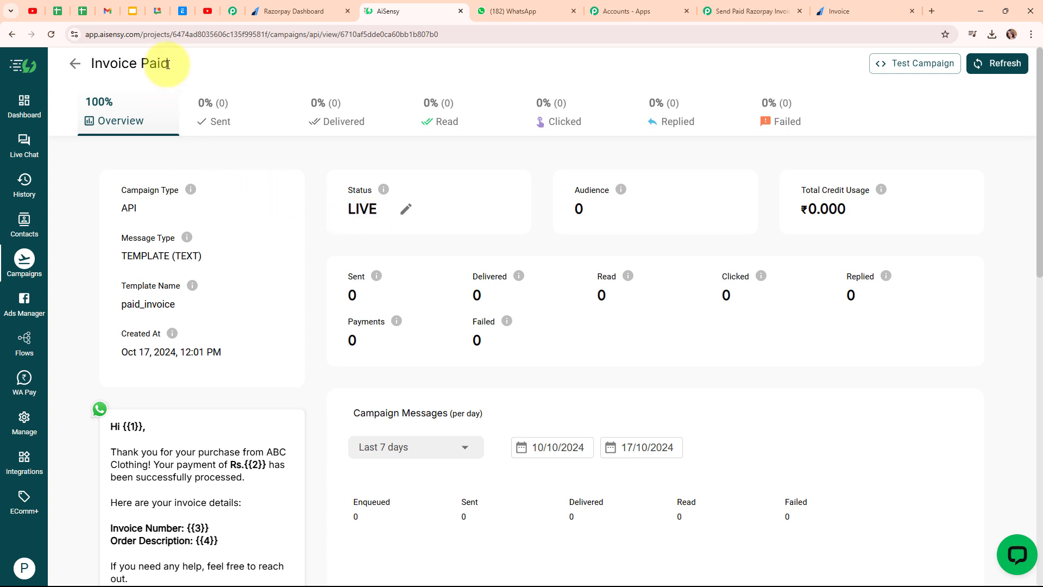
pyautogui.moveTo(168, 64); pyautogui.dragTo(77, 64)
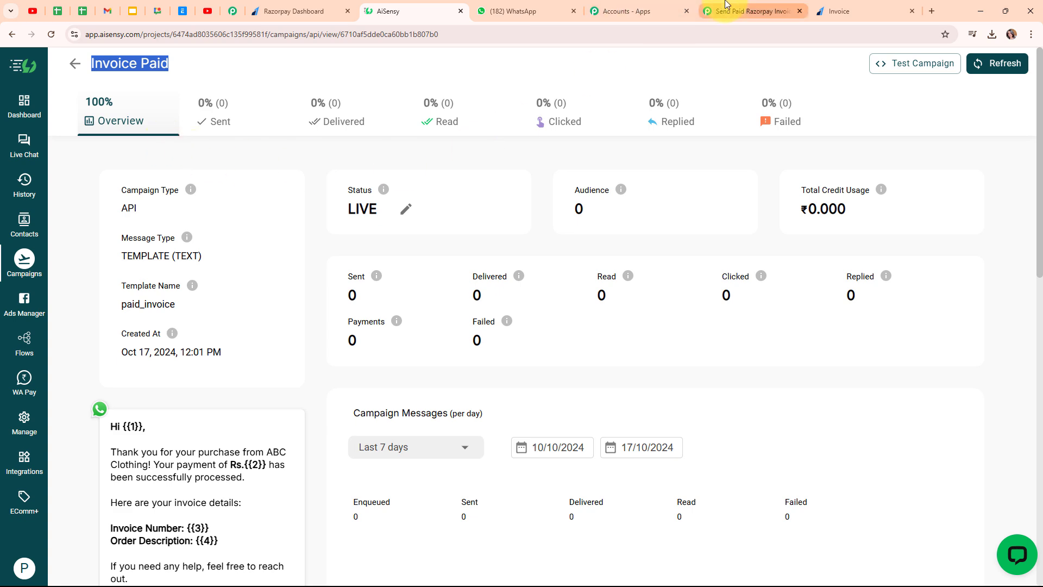
pyautogui.click(749, 10)
pyautogui.click(368, 278)
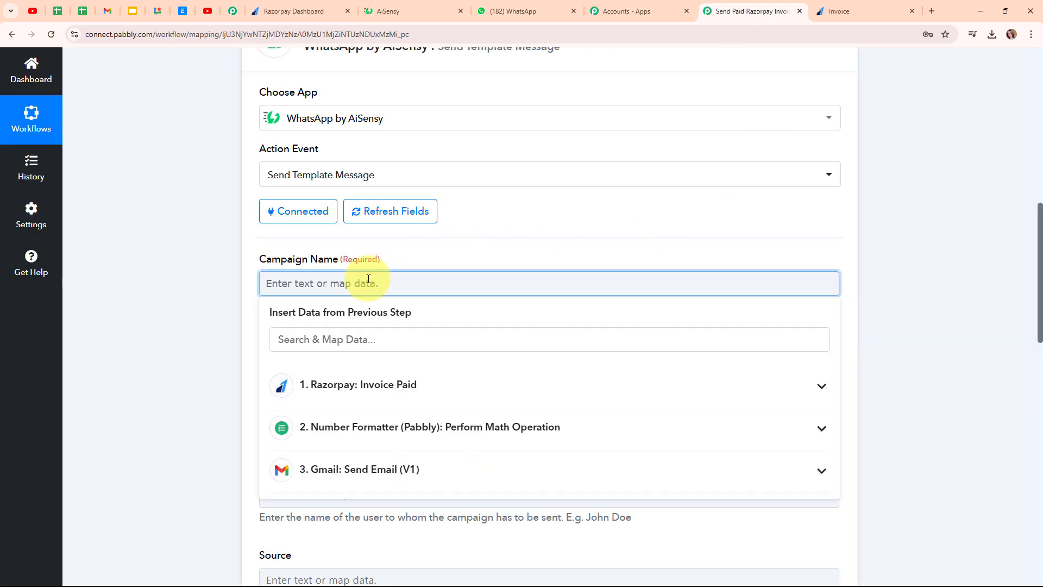
pyautogui.hotkey('ctrl', 'v')
pyautogui.click(217, 308)
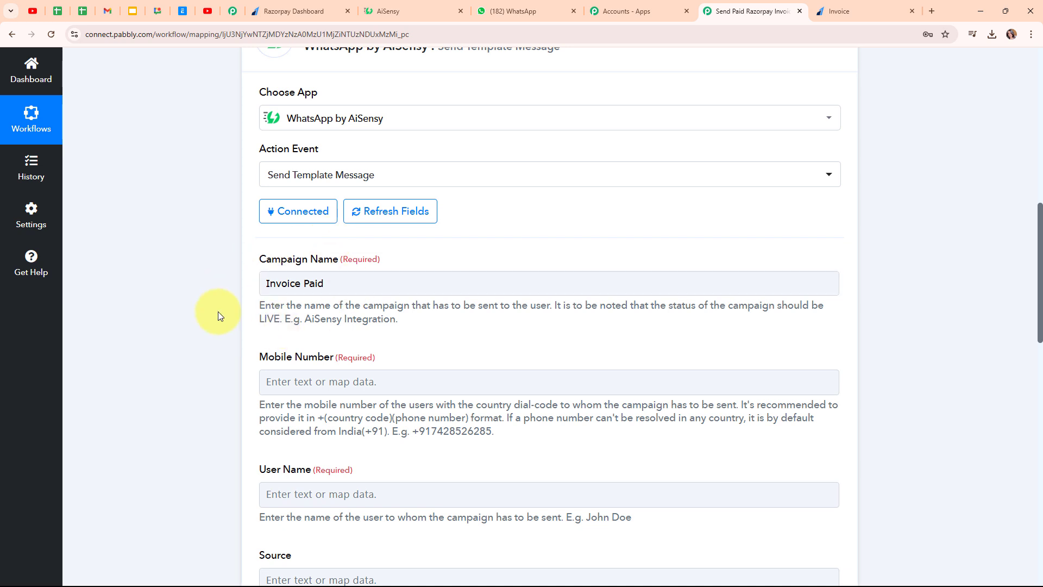
# - Map the Mobile Number field to the Razorpay Payload Payment Entity Contact value
pyautogui.scroll(-1, 589, 286)
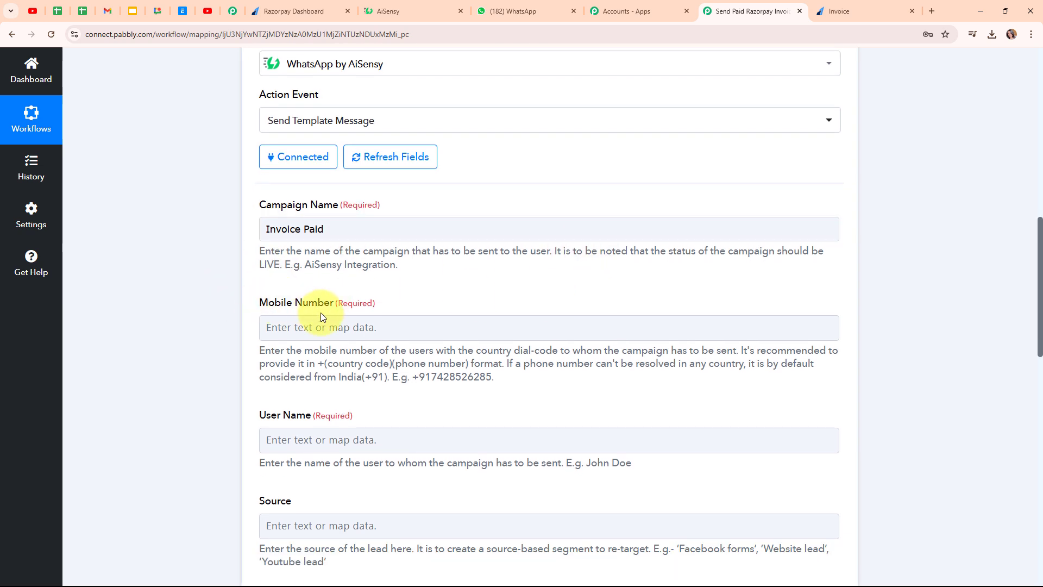
pyautogui.click(304, 328)
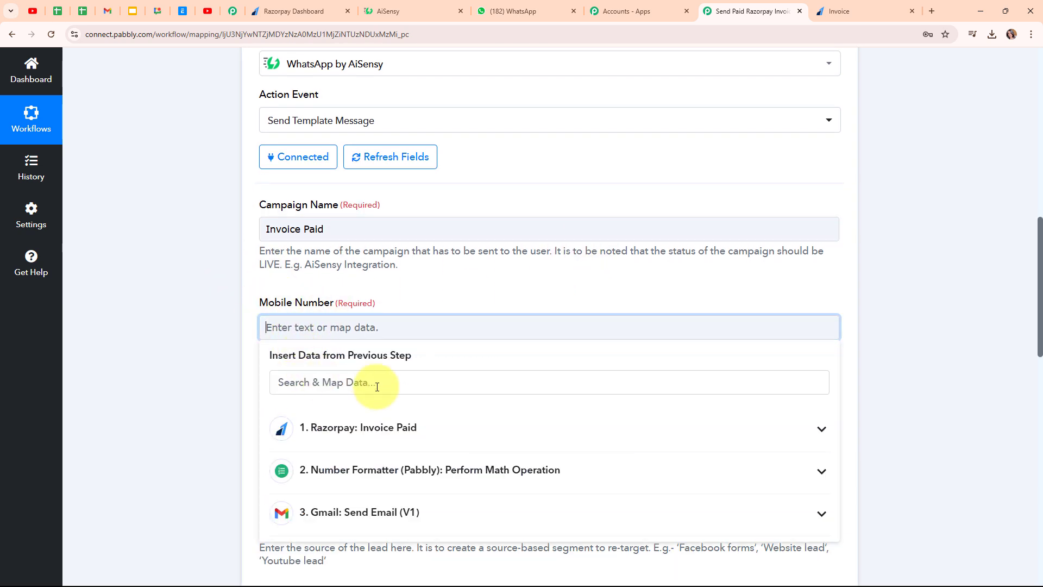
pyautogui.click(465, 437)
pyautogui.scroll(-1, 931, 361)
pyautogui.scroll(-6, 429, 239)
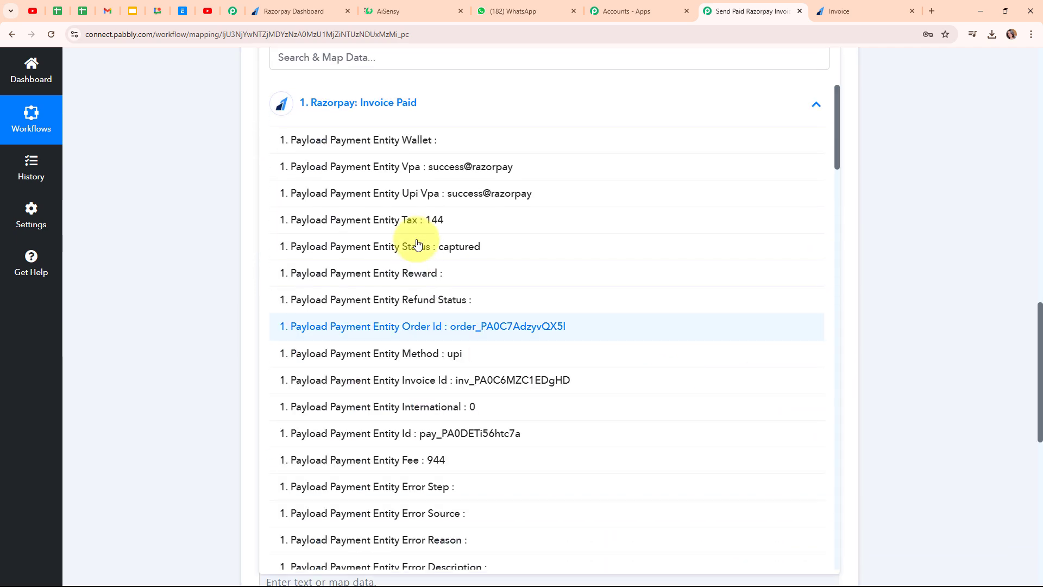
pyautogui.scroll(-7, 434, 263)
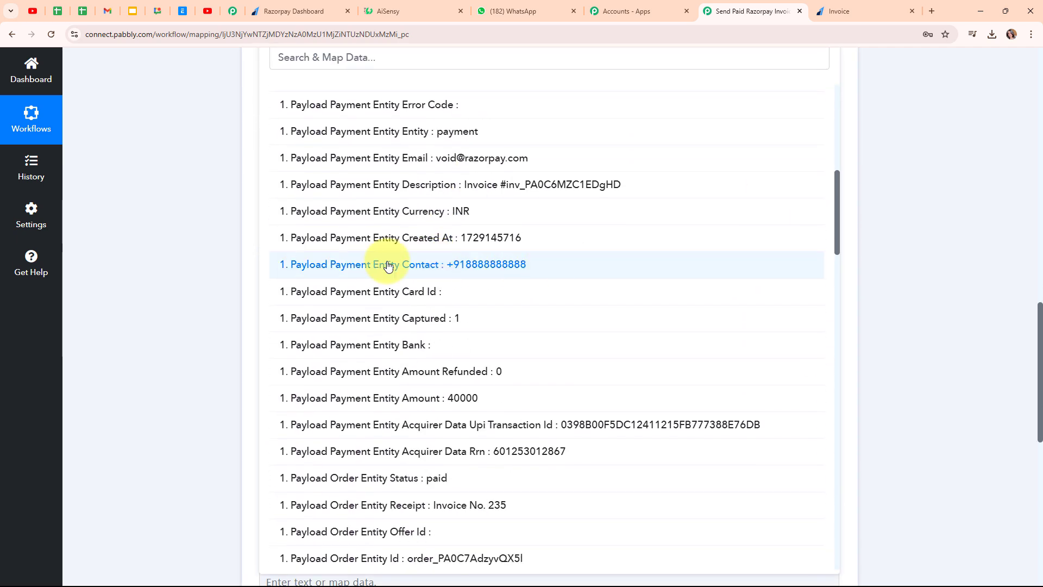
pyautogui.click(545, 264)
pyautogui.click(140, 218)
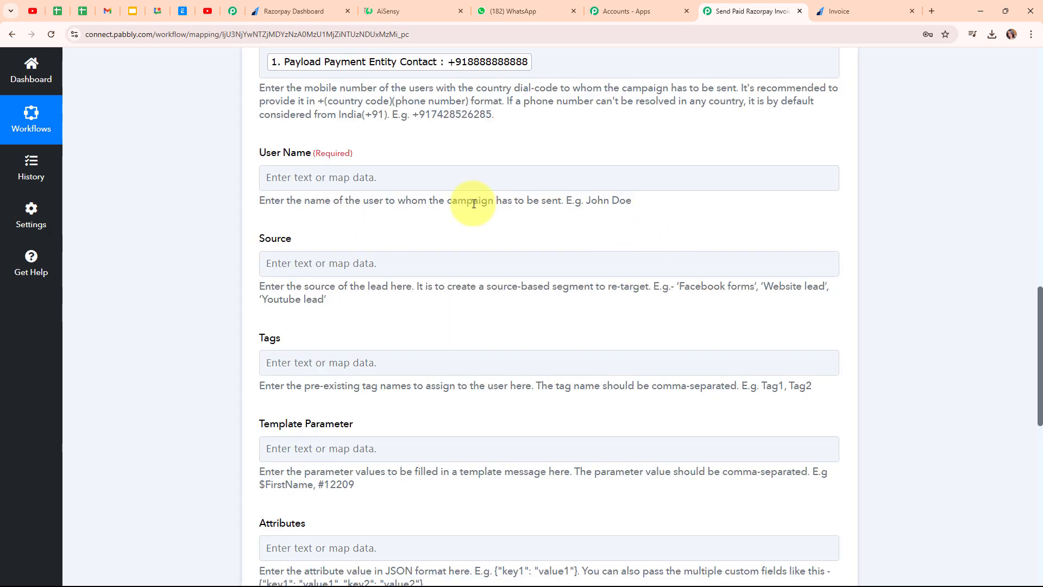
# - Map the User Name field to the Razorpay Payload Invoice Entity Customer Details Customer Name value
pyautogui.scroll(-1, 473, 204)
pyautogui.click(264, 123)
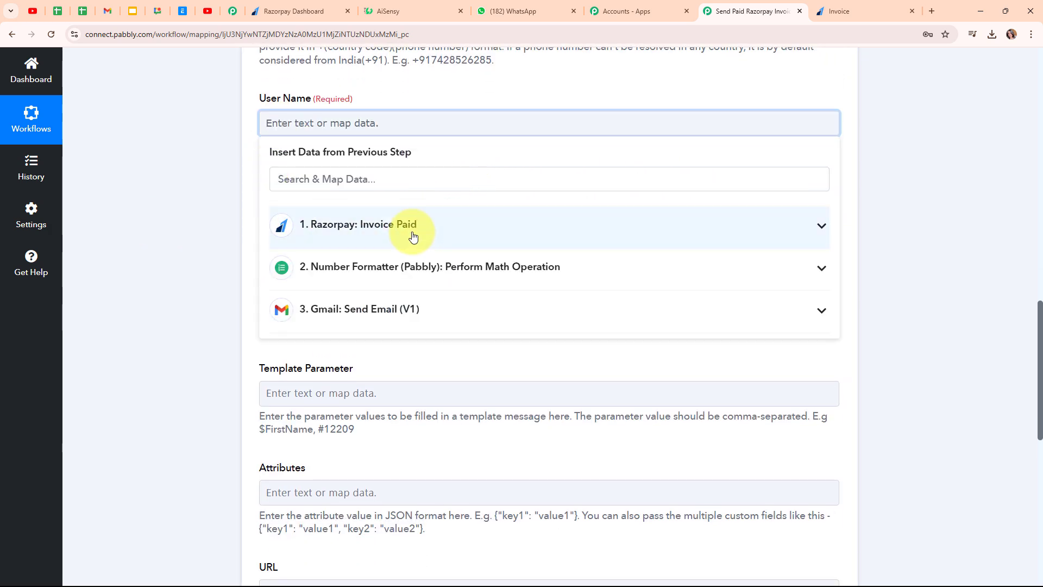
pyautogui.click(413, 236)
pyautogui.click(420, 183)
pyautogui.write('nam')
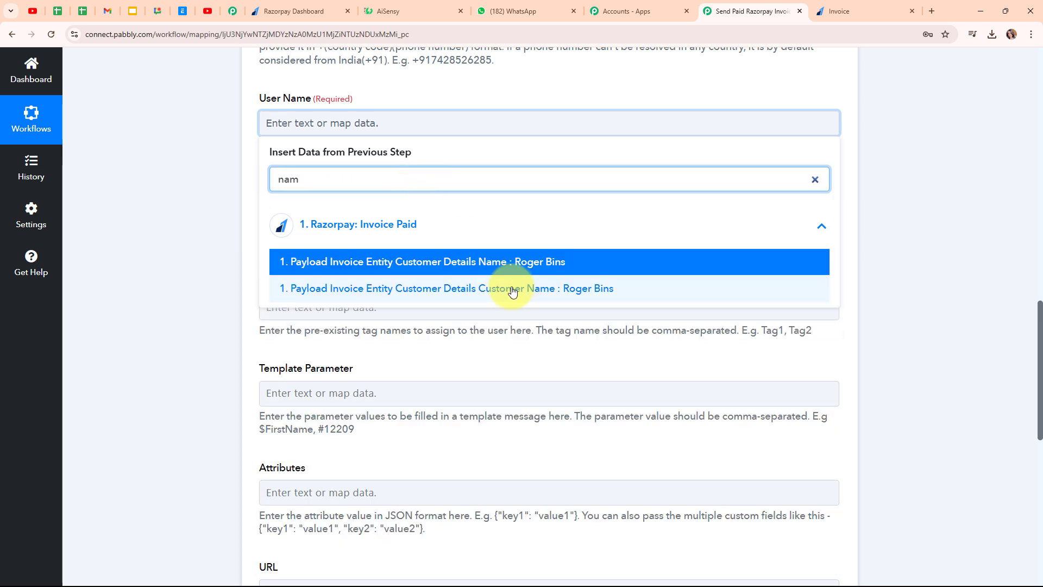
pyautogui.click(513, 290)
pyautogui.scroll(-1, 612, 270)
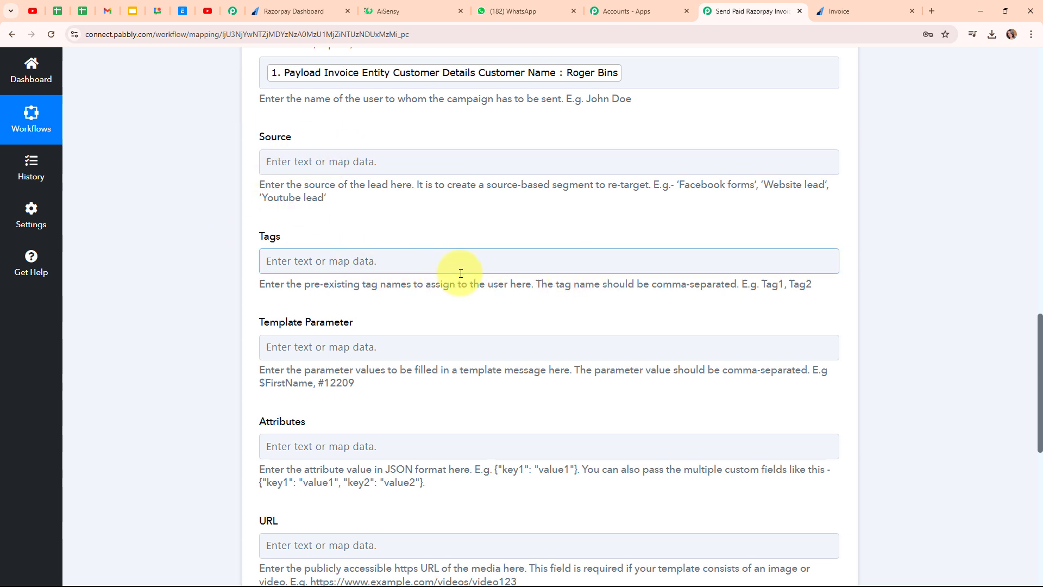
# - Map the Razorpay Payload Invoice Entity Customer Details Customer Name value as the first Template Parameter, followed by a comma
pyautogui.scroll(-1, 458, 272)
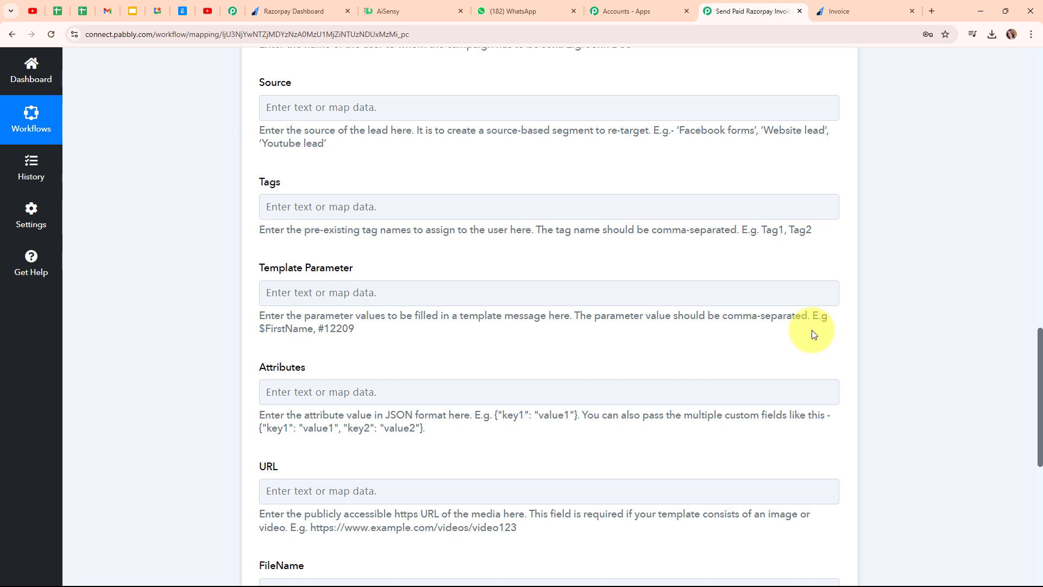
pyautogui.click(350, 286)
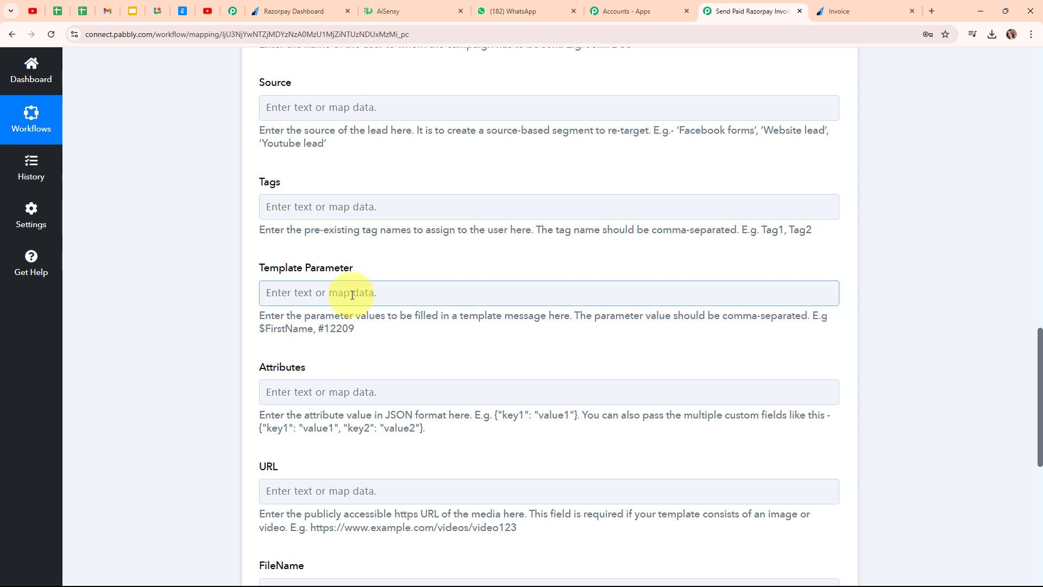
pyautogui.click(352, 300)
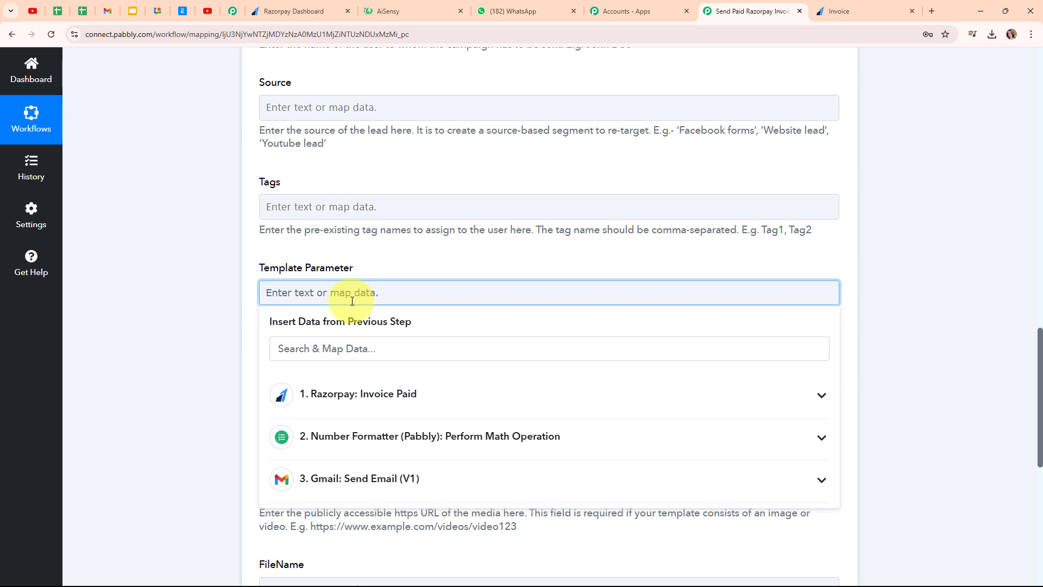
pyautogui.click(344, 344)
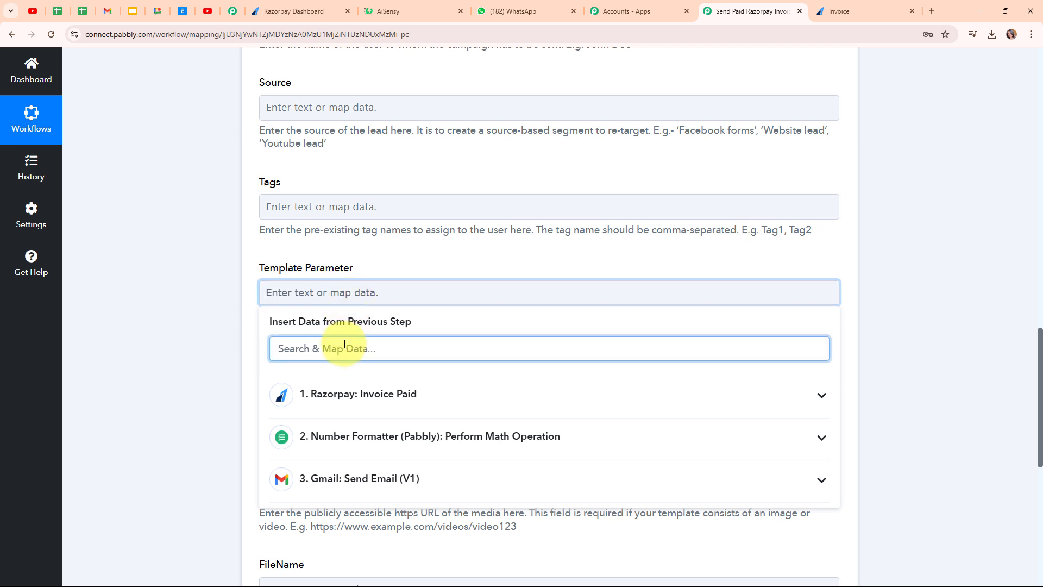
pyautogui.write('nam')
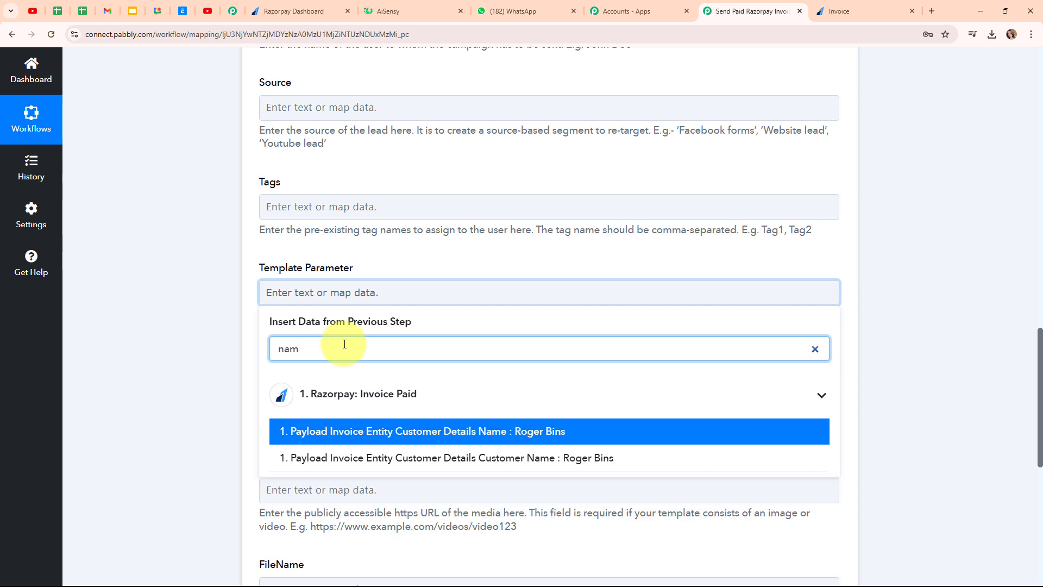
pyautogui.click(442, 456)
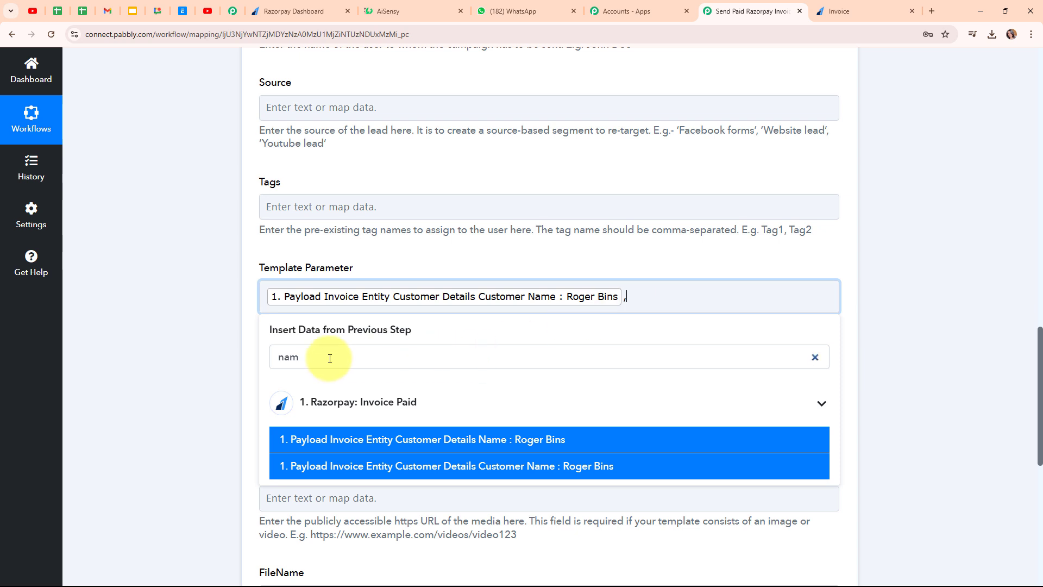
# - Append the Number Formatter Result and the Razorpay Payload Order Entity Receipt value to Template Parameter, each followed by a comma
pyautogui.moveTo(333, 356); pyautogui.dragTo(279, 358)
pyautogui.press('BackSpace')
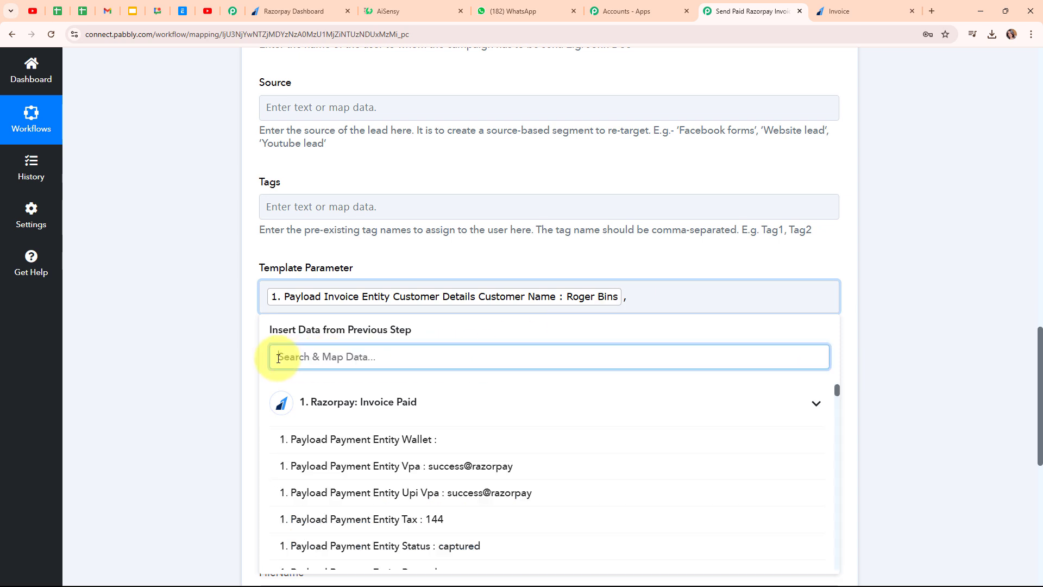
pyautogui.click(817, 404)
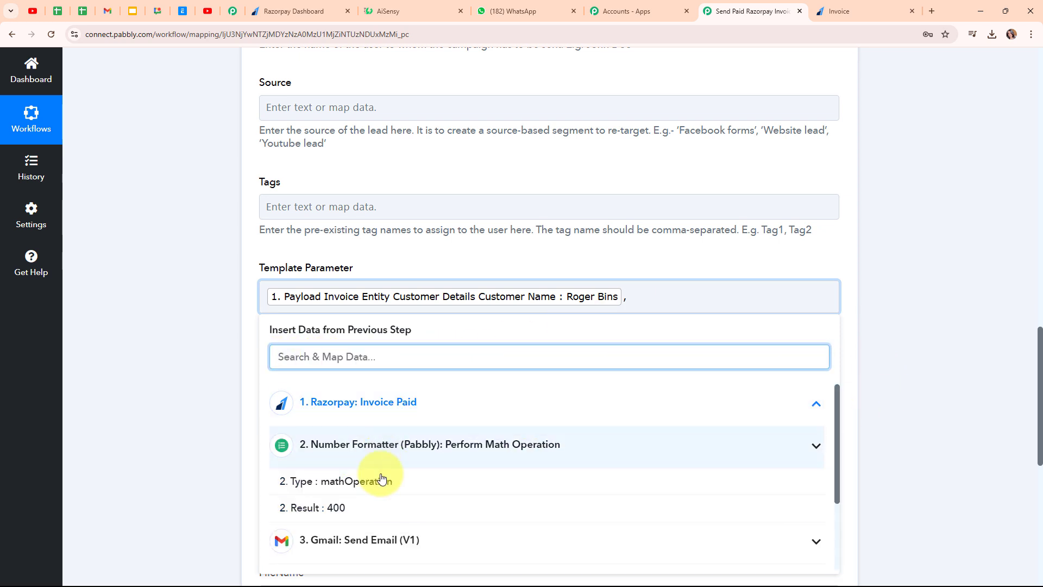
pyautogui.click(364, 517)
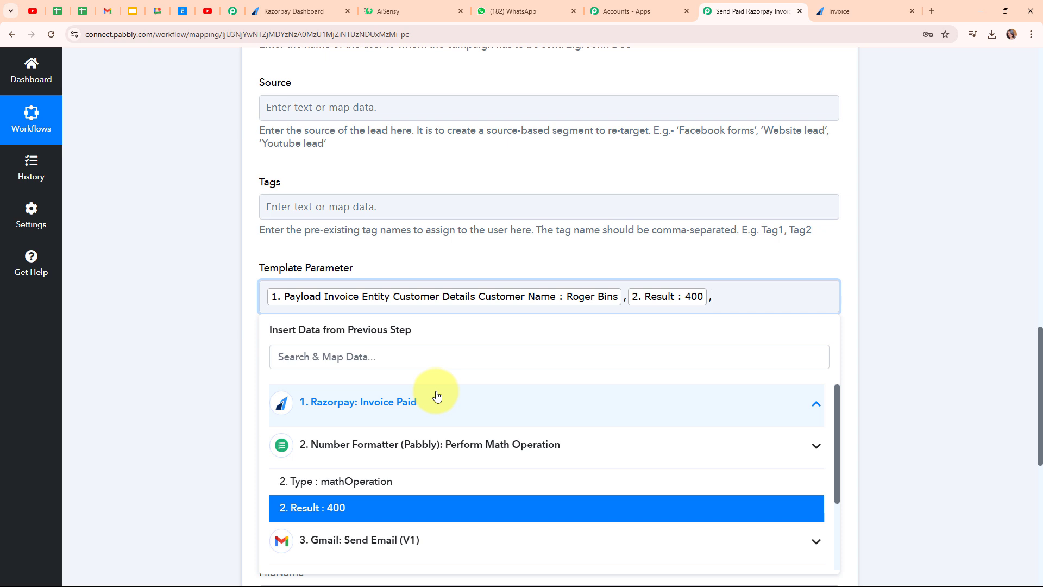
pyautogui.click(422, 359)
pyautogui.write('invoi')
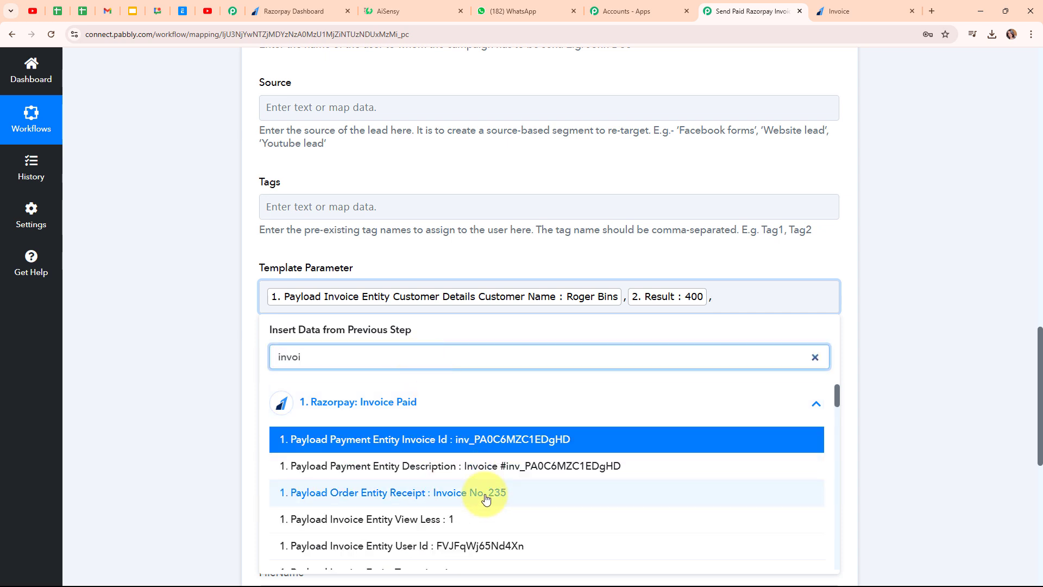
pyautogui.click(486, 499)
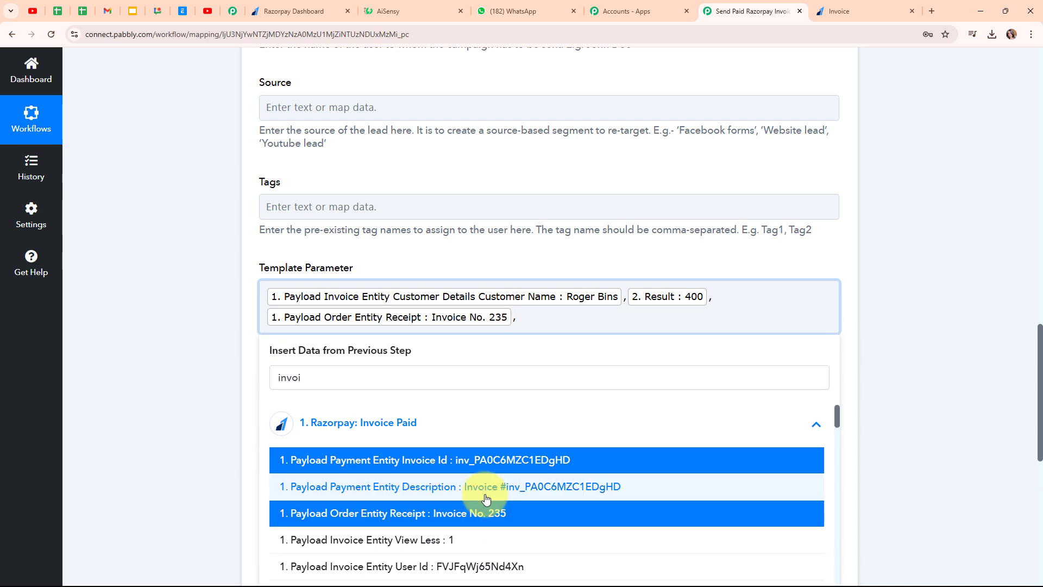
# - Add the Razorpay Payload Invoice Entity Description value as the last Template Parameter
pyautogui.doubleClick(273, 381)
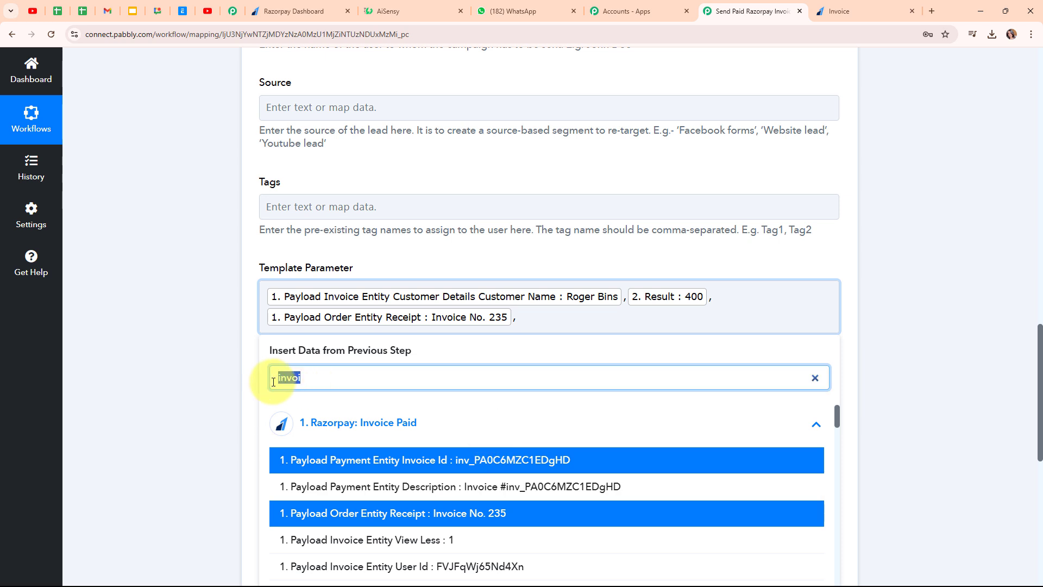
pyautogui.press('BackSpace')
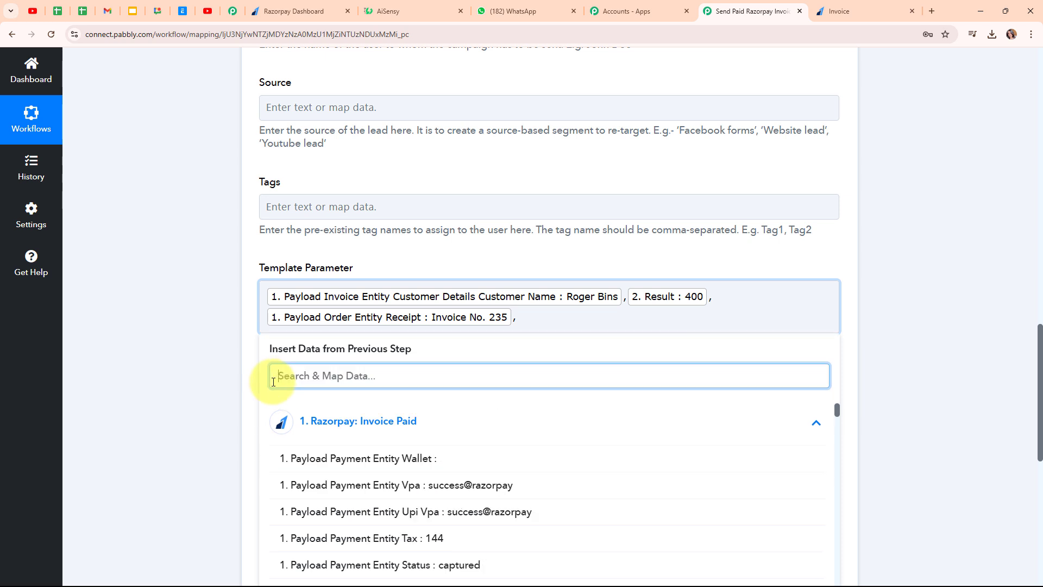
pyautogui.write('T-')
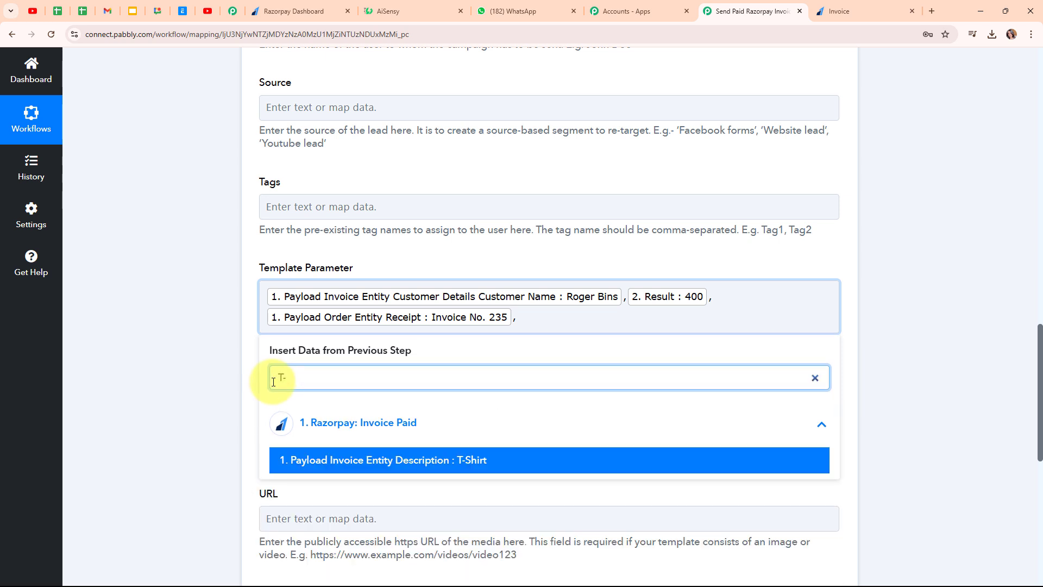
pyautogui.click(402, 472)
pyautogui.click(201, 338)
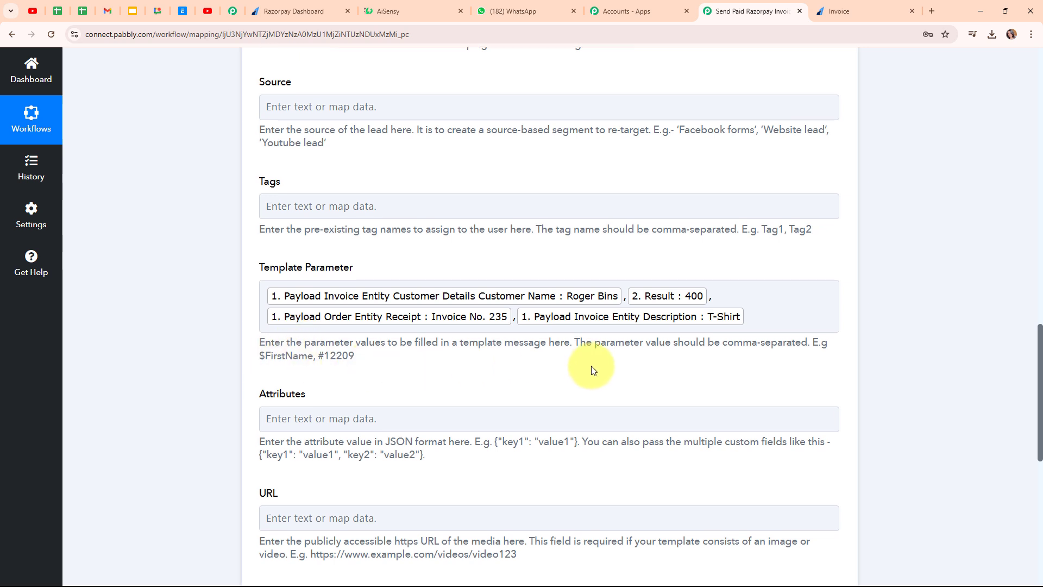
# - Replace the mapped contact in the Mobile Number field with the test recipient's phone number, including the country code
pyautogui.scroll(-3, 592, 367)
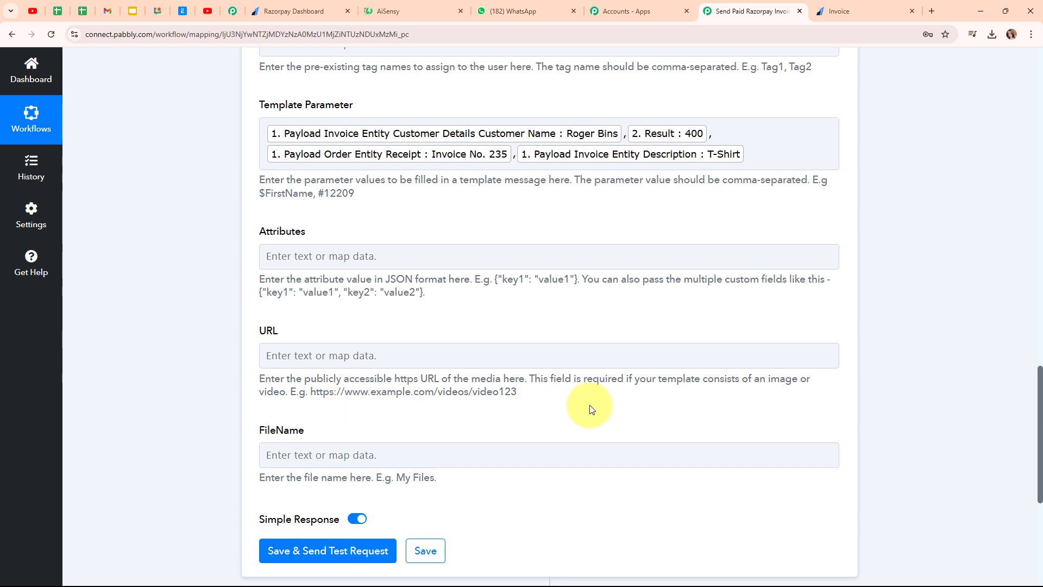
pyautogui.scroll(-3, 592, 409)
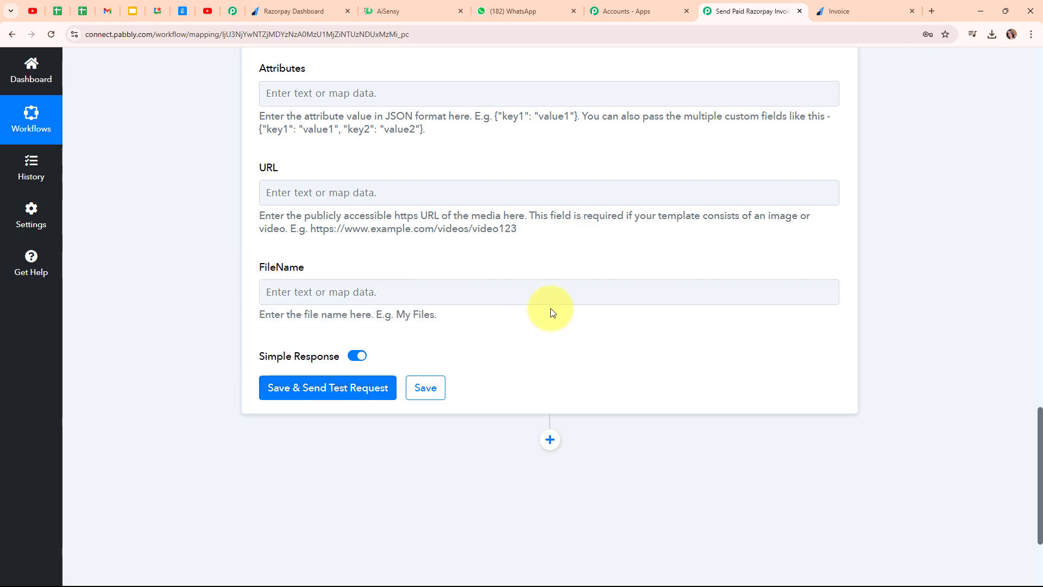
pyautogui.scroll(12, 550, 308)
pyautogui.scroll(2, 552, 306)
pyautogui.click(547, 387)
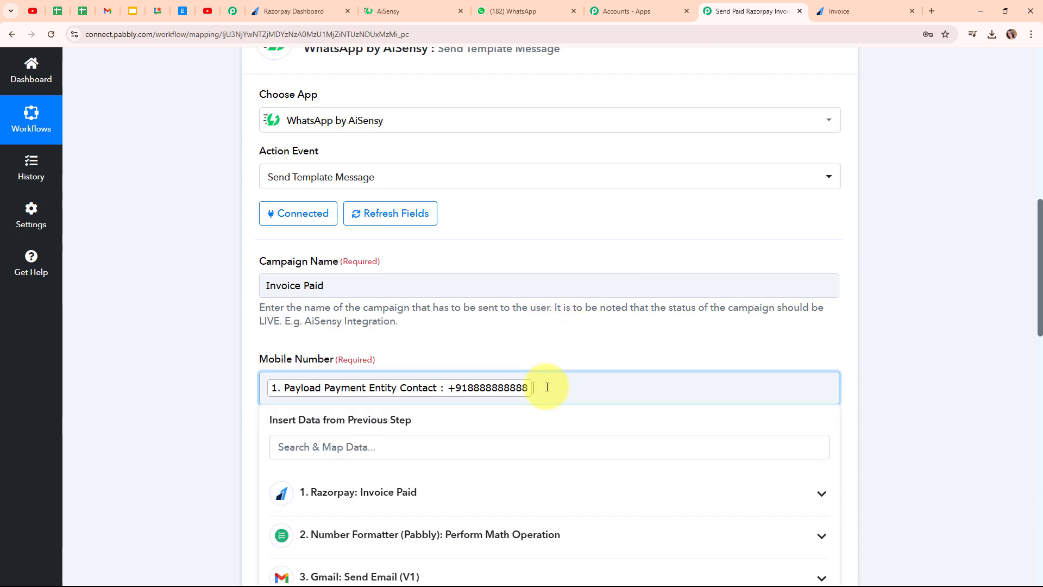
pyautogui.press('BackSpace')
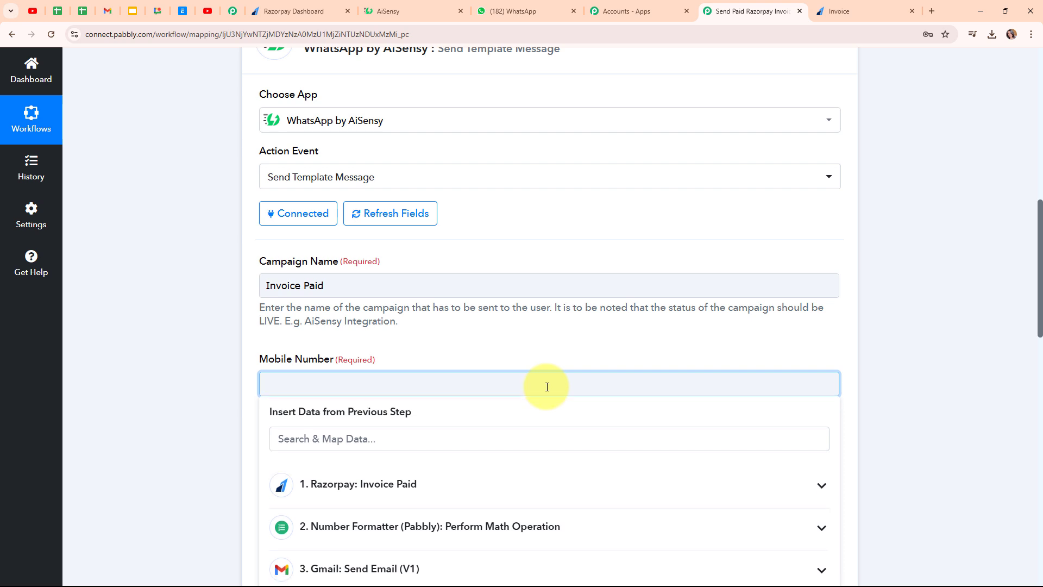
pyautogui.write('+9')
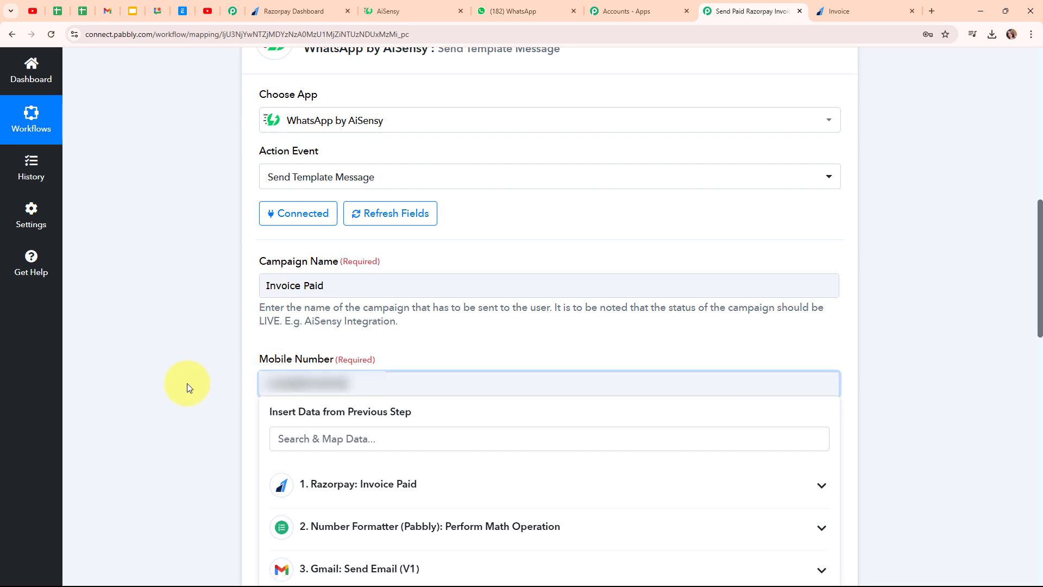
pyautogui.click(187, 383)
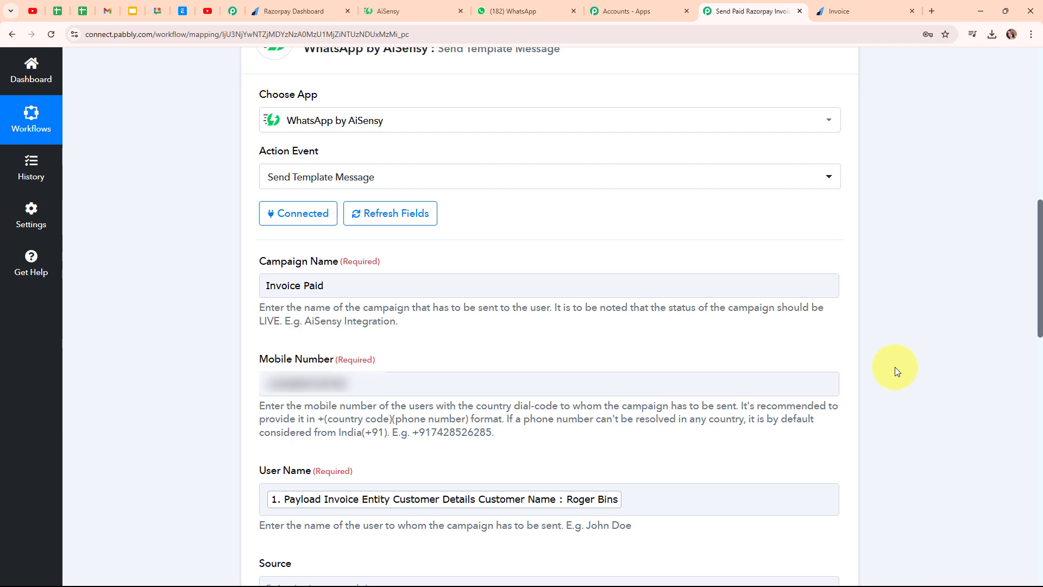
# - Save the AiSensy action while sending a test request, and check the Success and Submitted Message Id response values
pyautogui.scroll(-12, 894, 366)
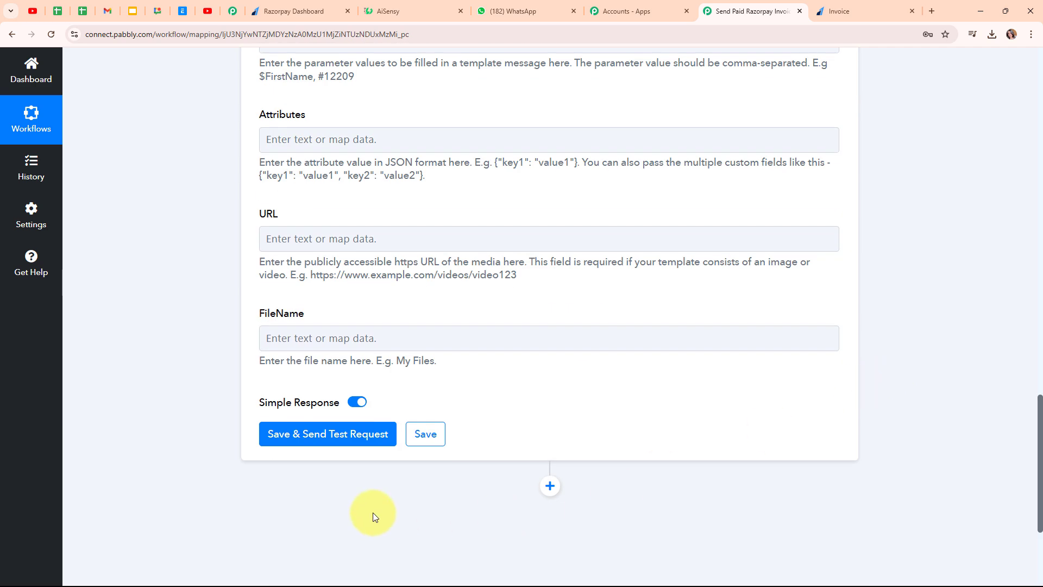
pyautogui.click(316, 434)
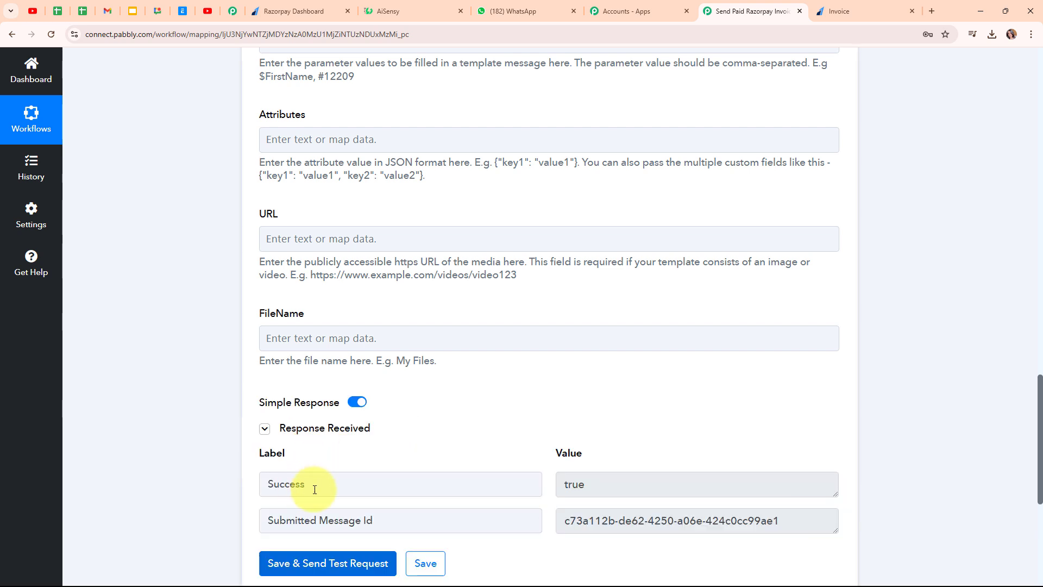
pyautogui.click(598, 487)
pyautogui.moveTo(598, 486); pyautogui.dragTo(494, 487)
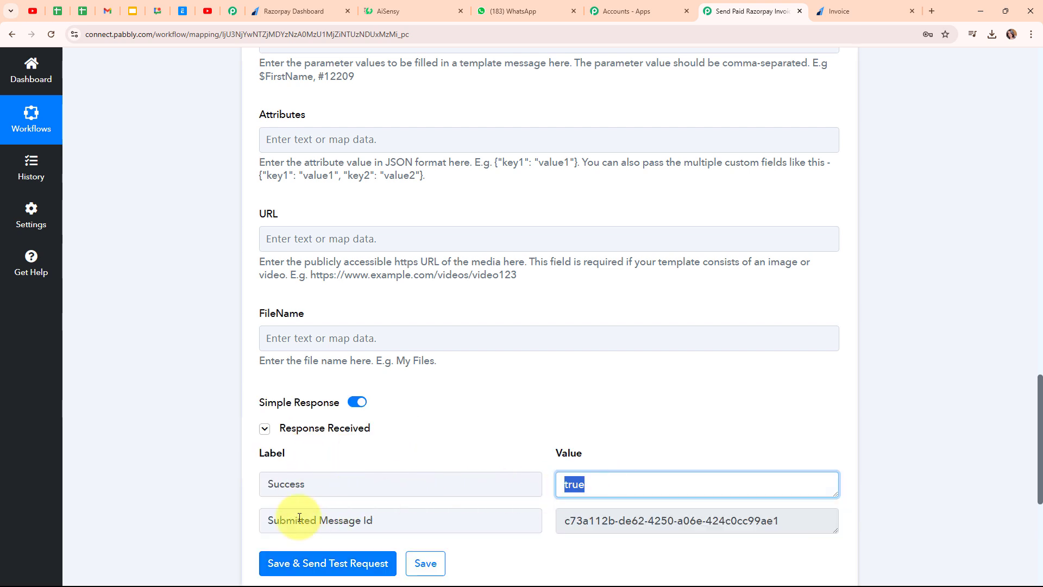
pyautogui.moveTo(808, 516); pyautogui.dragTo(521, 515)
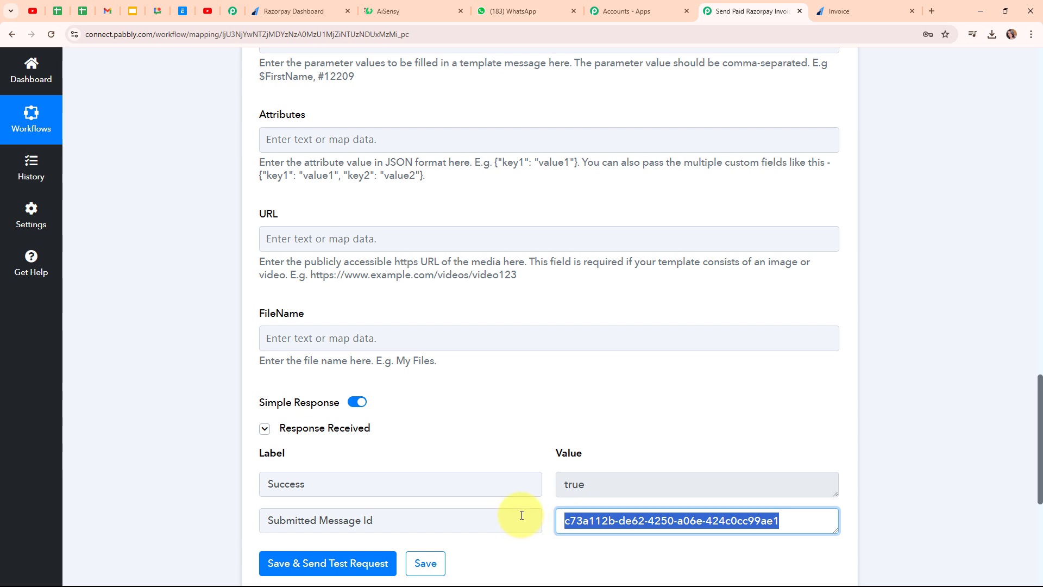
pyautogui.click(508, 414)
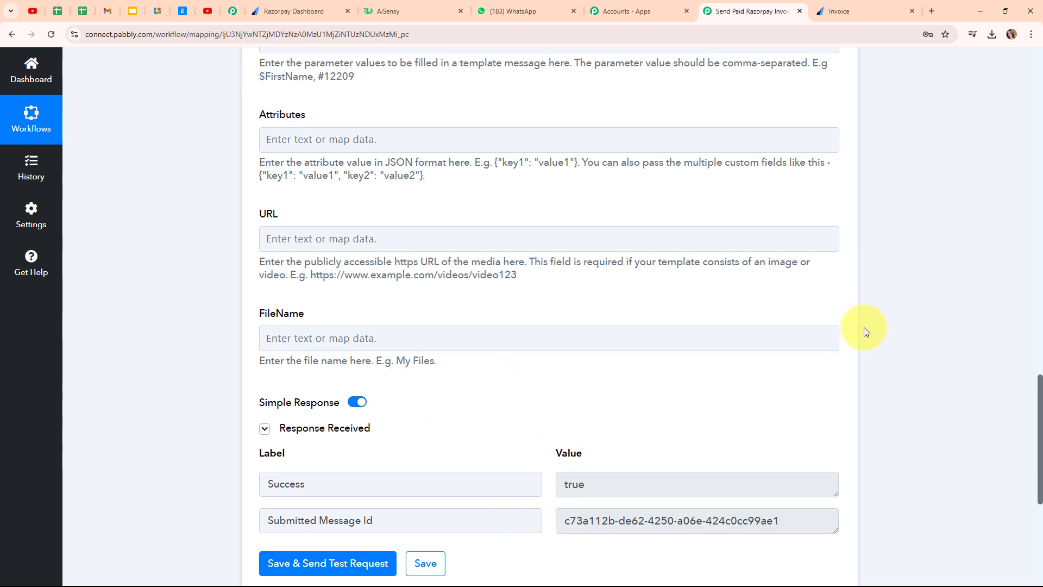
# - Check the AiSensy test message in WhatsApp and return to the Pabbly Connect workflow to review its steps
pyautogui.scroll(2, 863, 327)
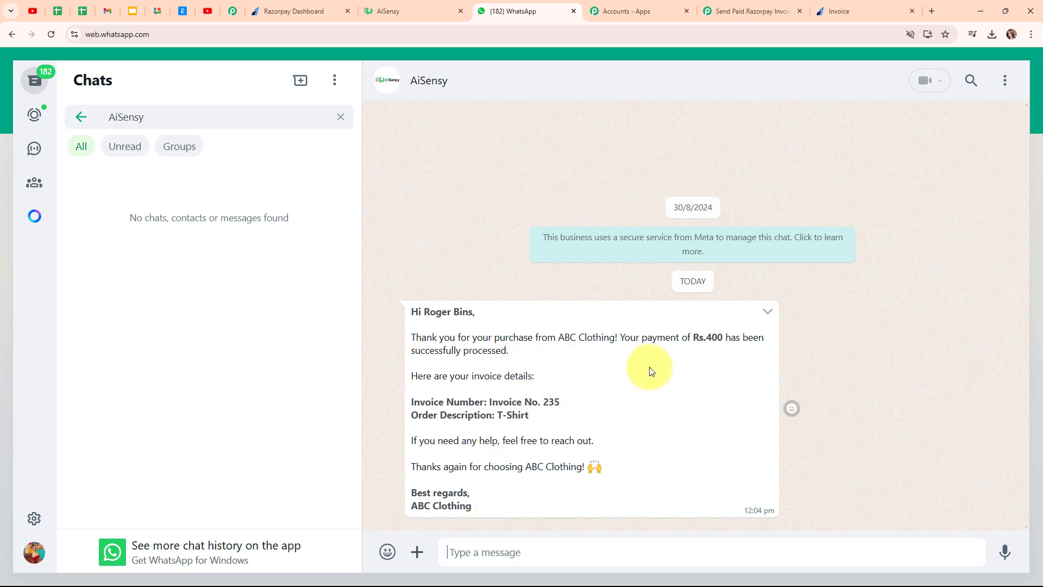
pyautogui.click(776, 6)
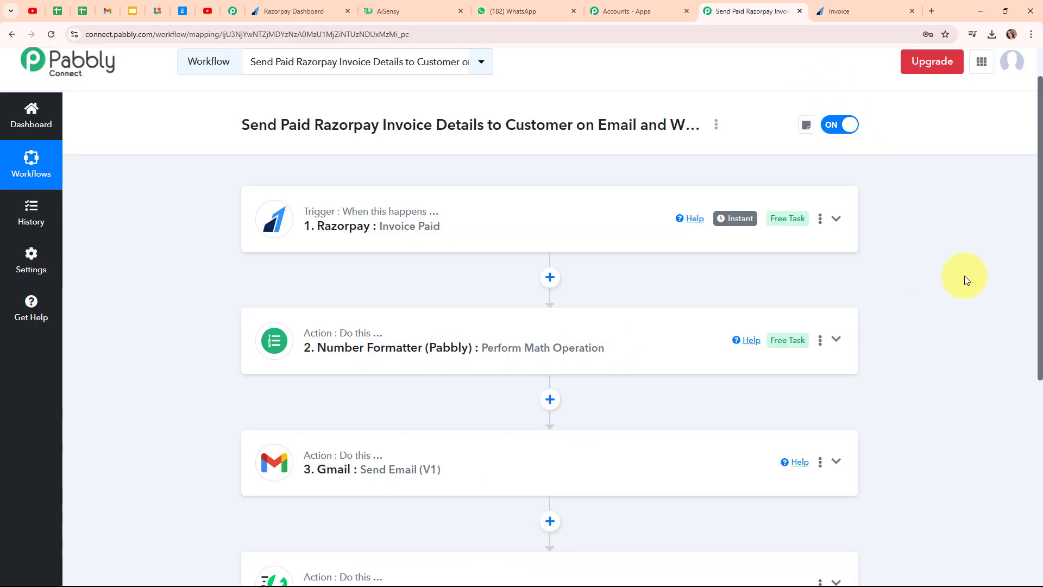
pyautogui.scroll(-1, 966, 274)
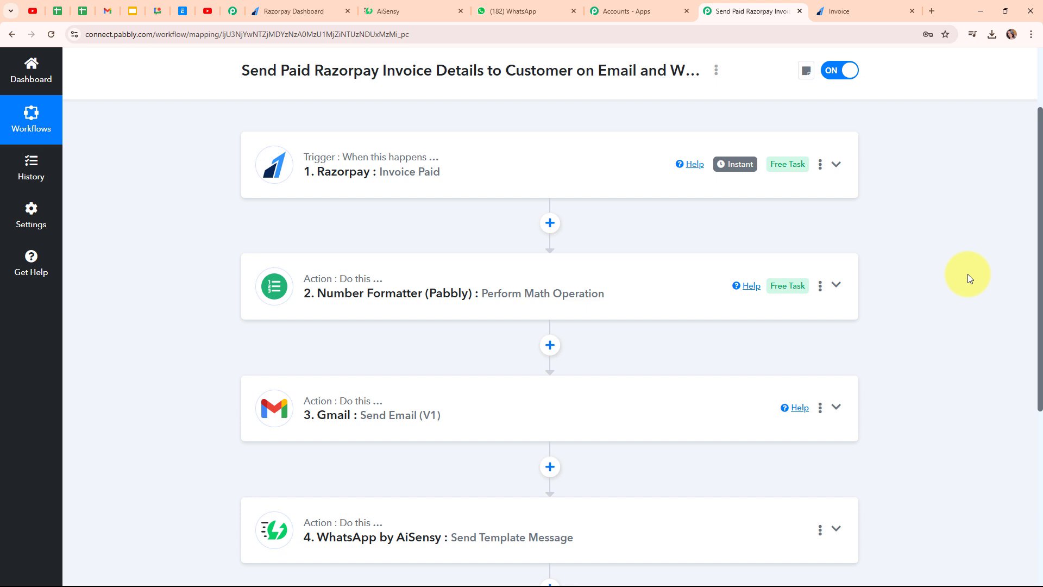